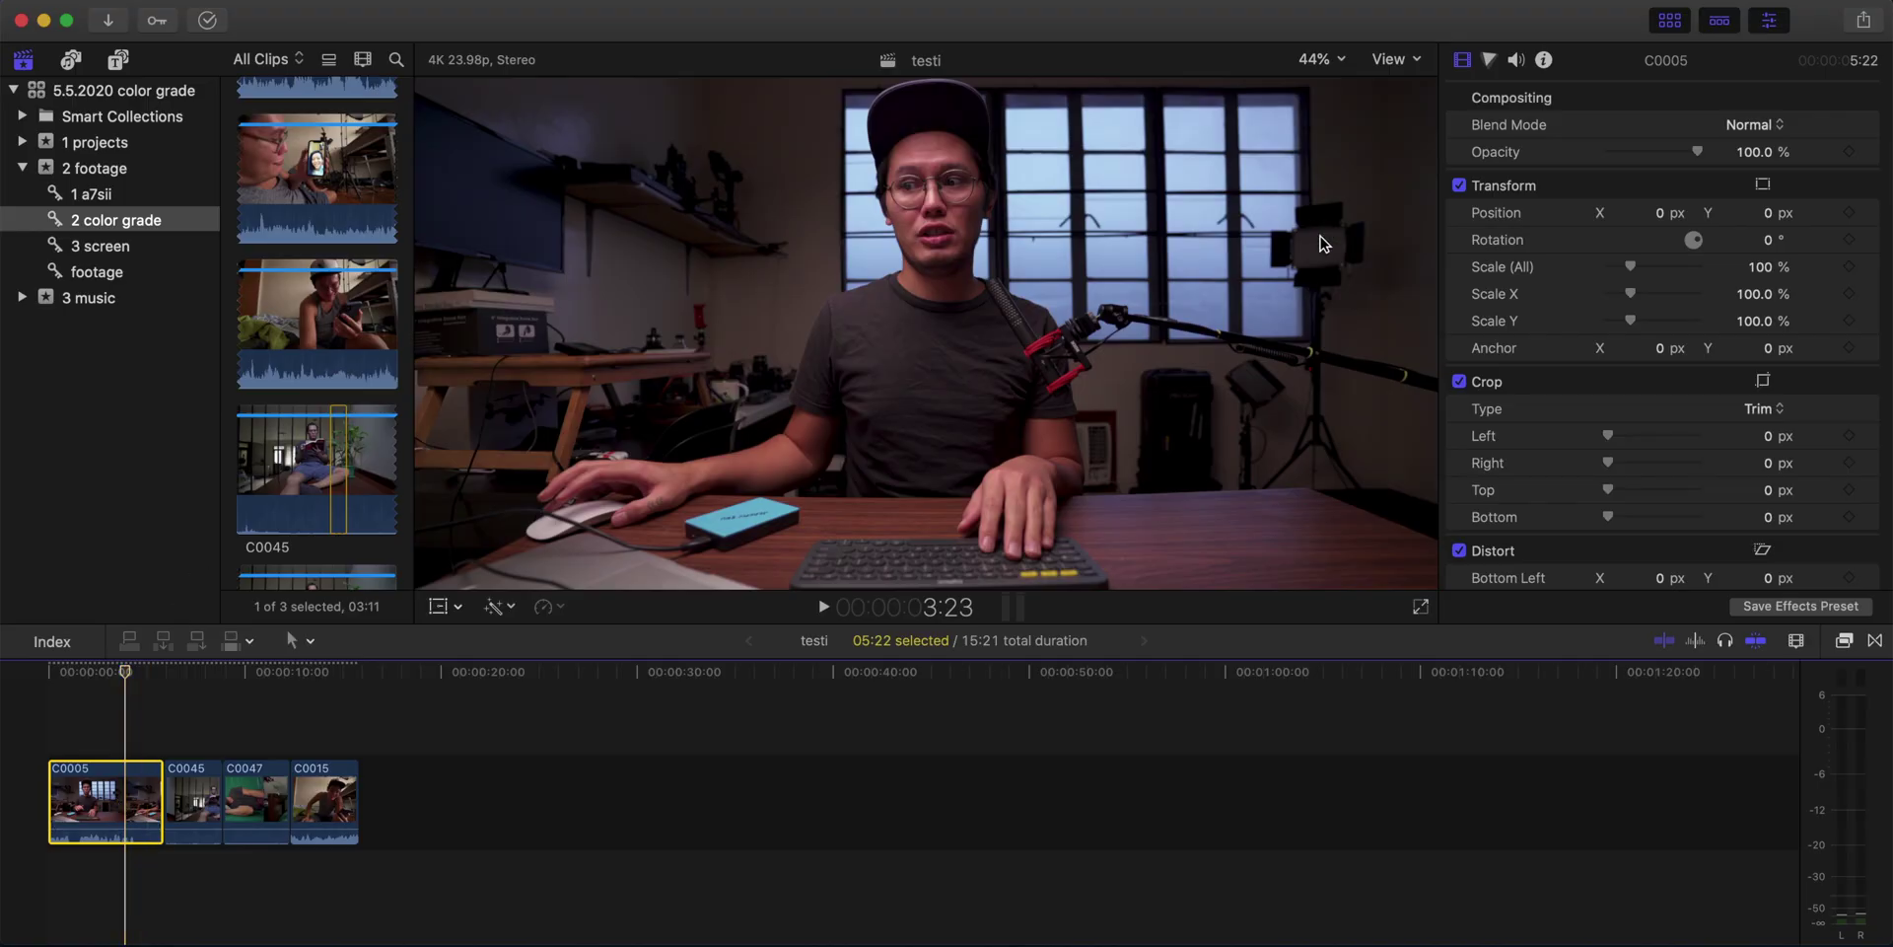
# Show the video scopes beside the viewer, hide the browser, and narrow the scopes area to enlarge the image.
pyautogui.click(1407, 63)
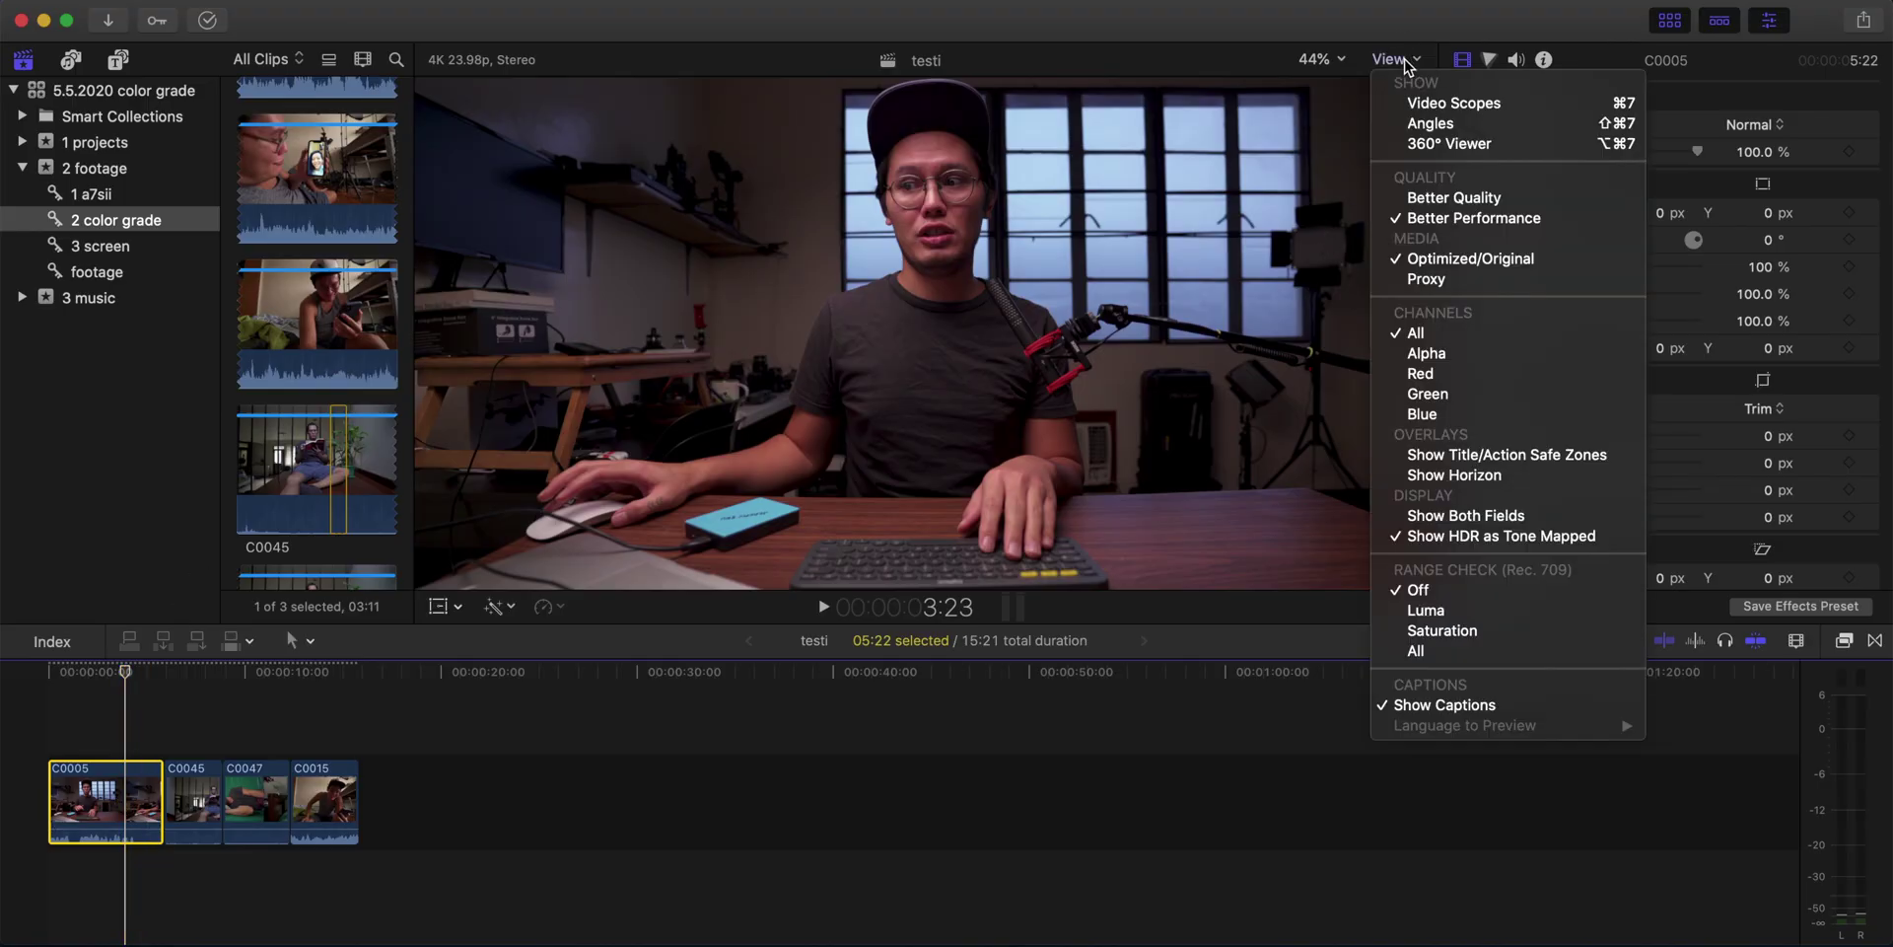
pyautogui.click(1453, 103)
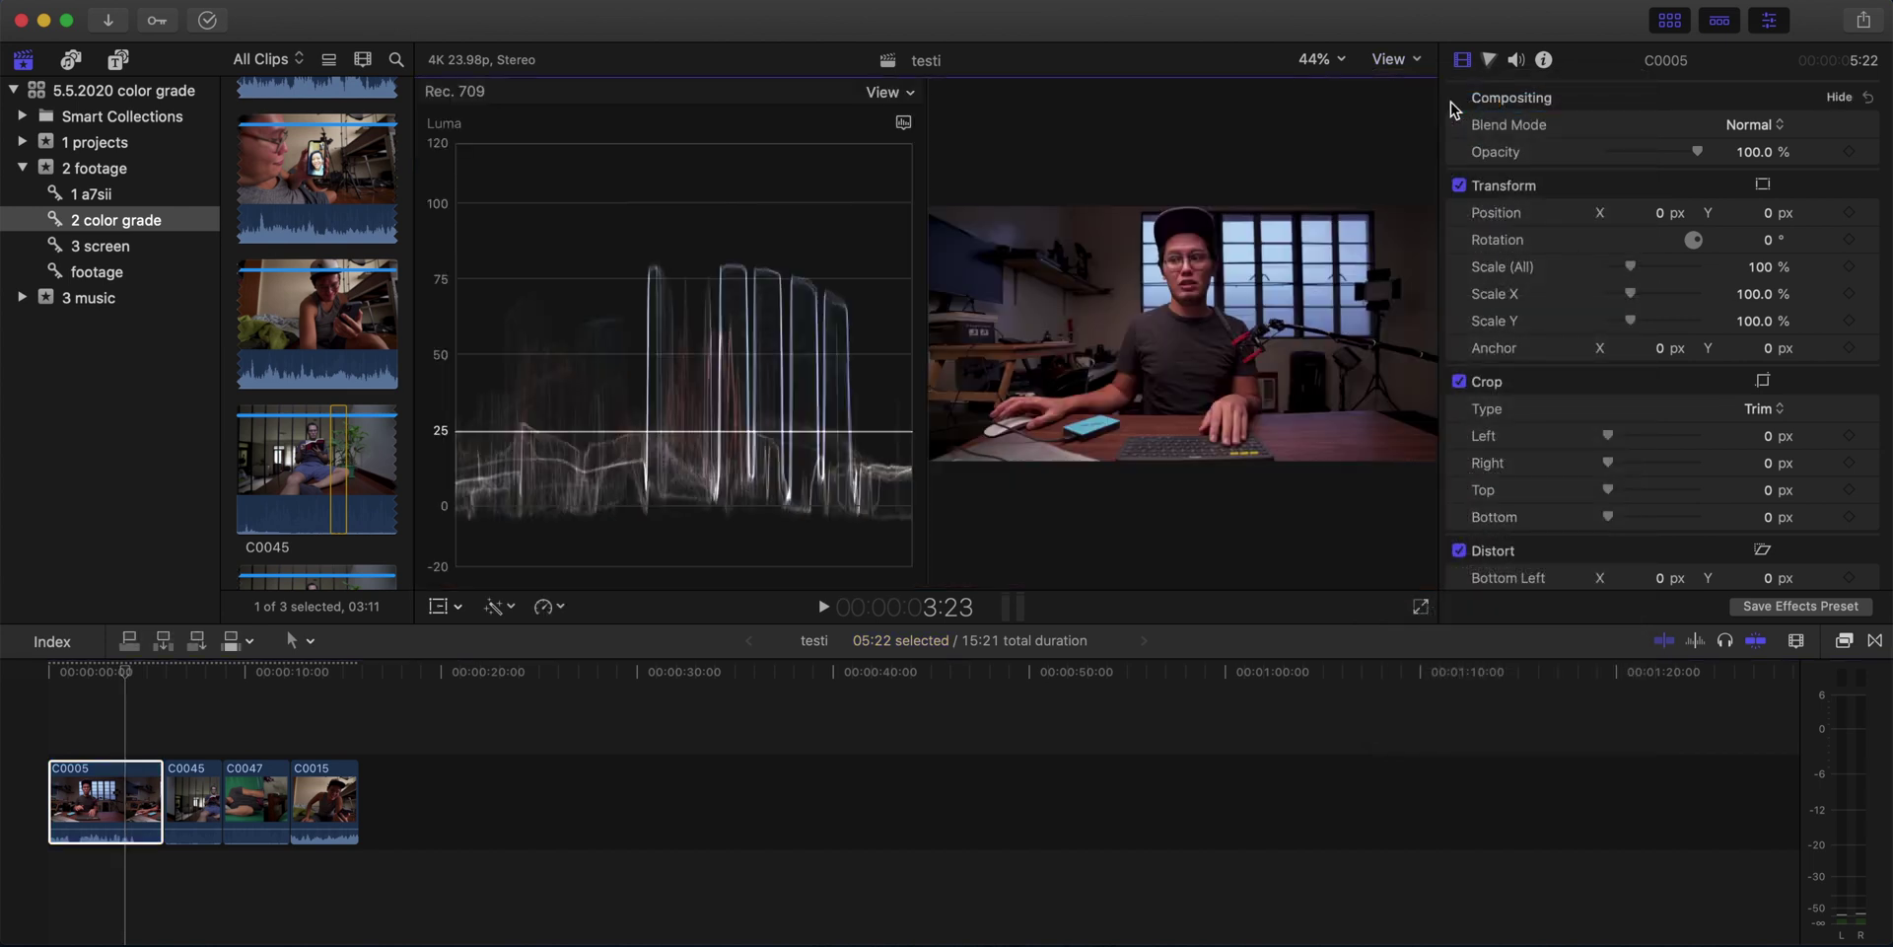
pyautogui.click(1667, 26)
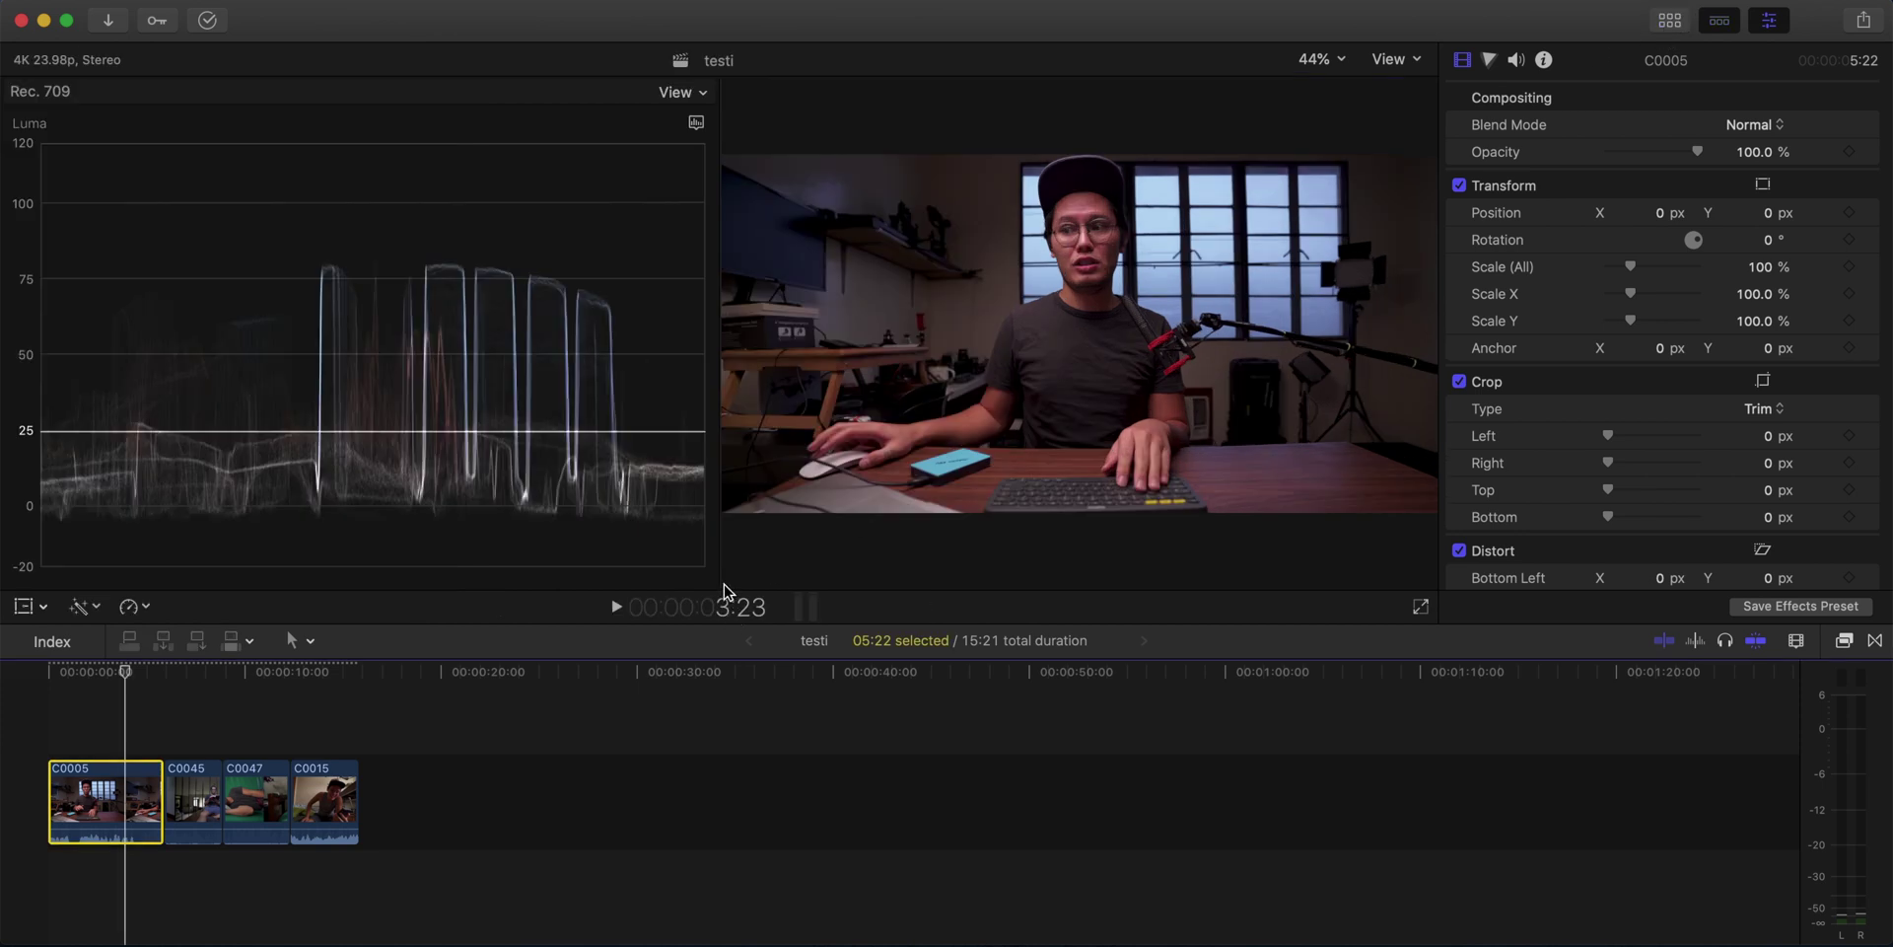
pyautogui.moveTo(720, 584); pyautogui.dragTo(441, 572)
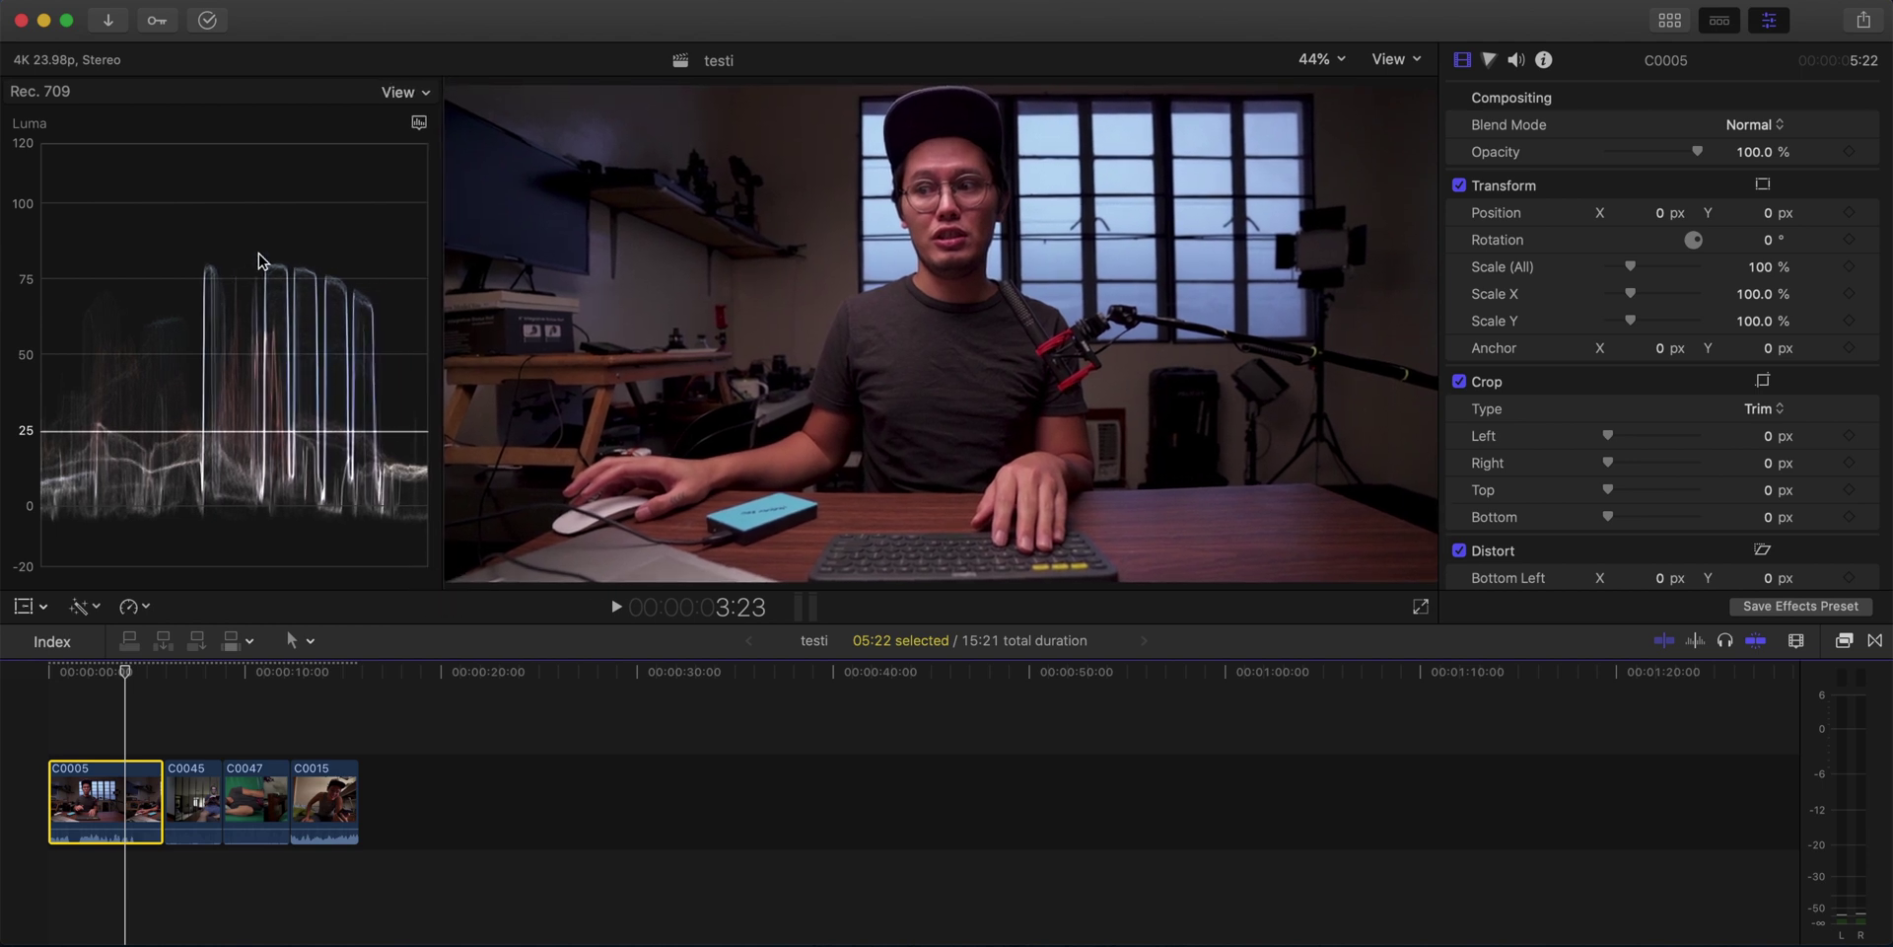
# Change the scopes to a stacked layout with the vectorscope above the luma waveform.
pyautogui.click(418, 122)
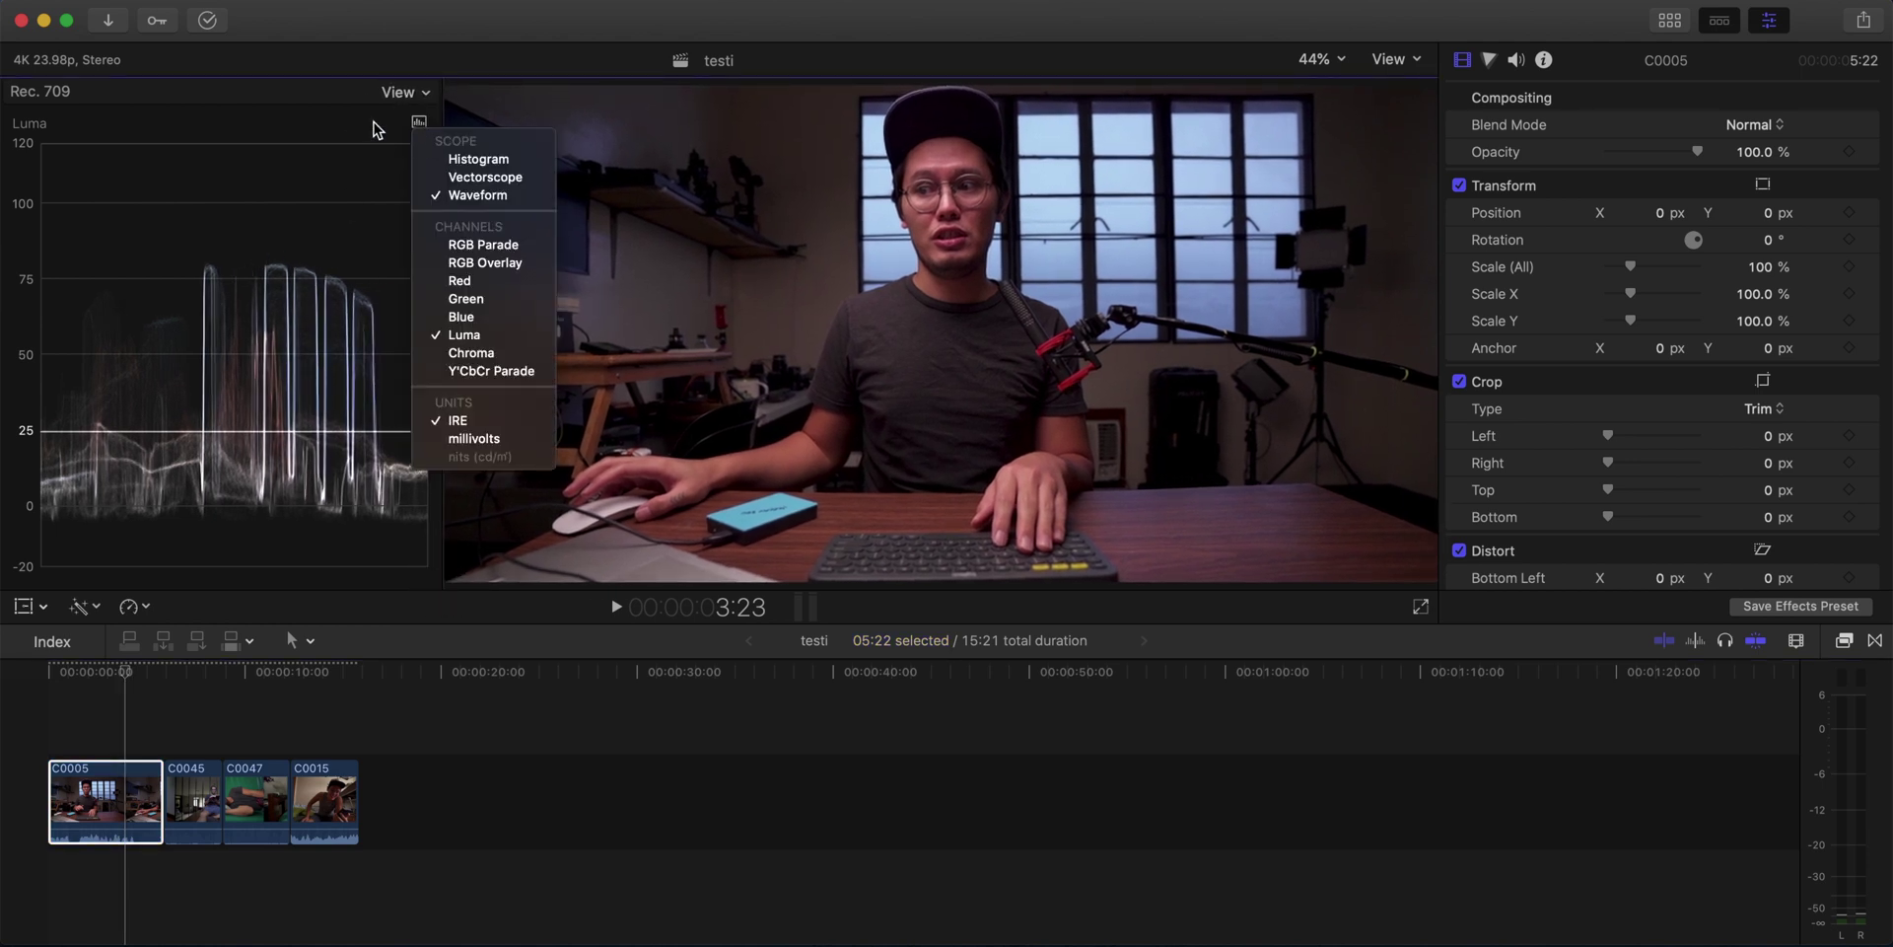
pyautogui.click(404, 92)
pyautogui.click(404, 92)
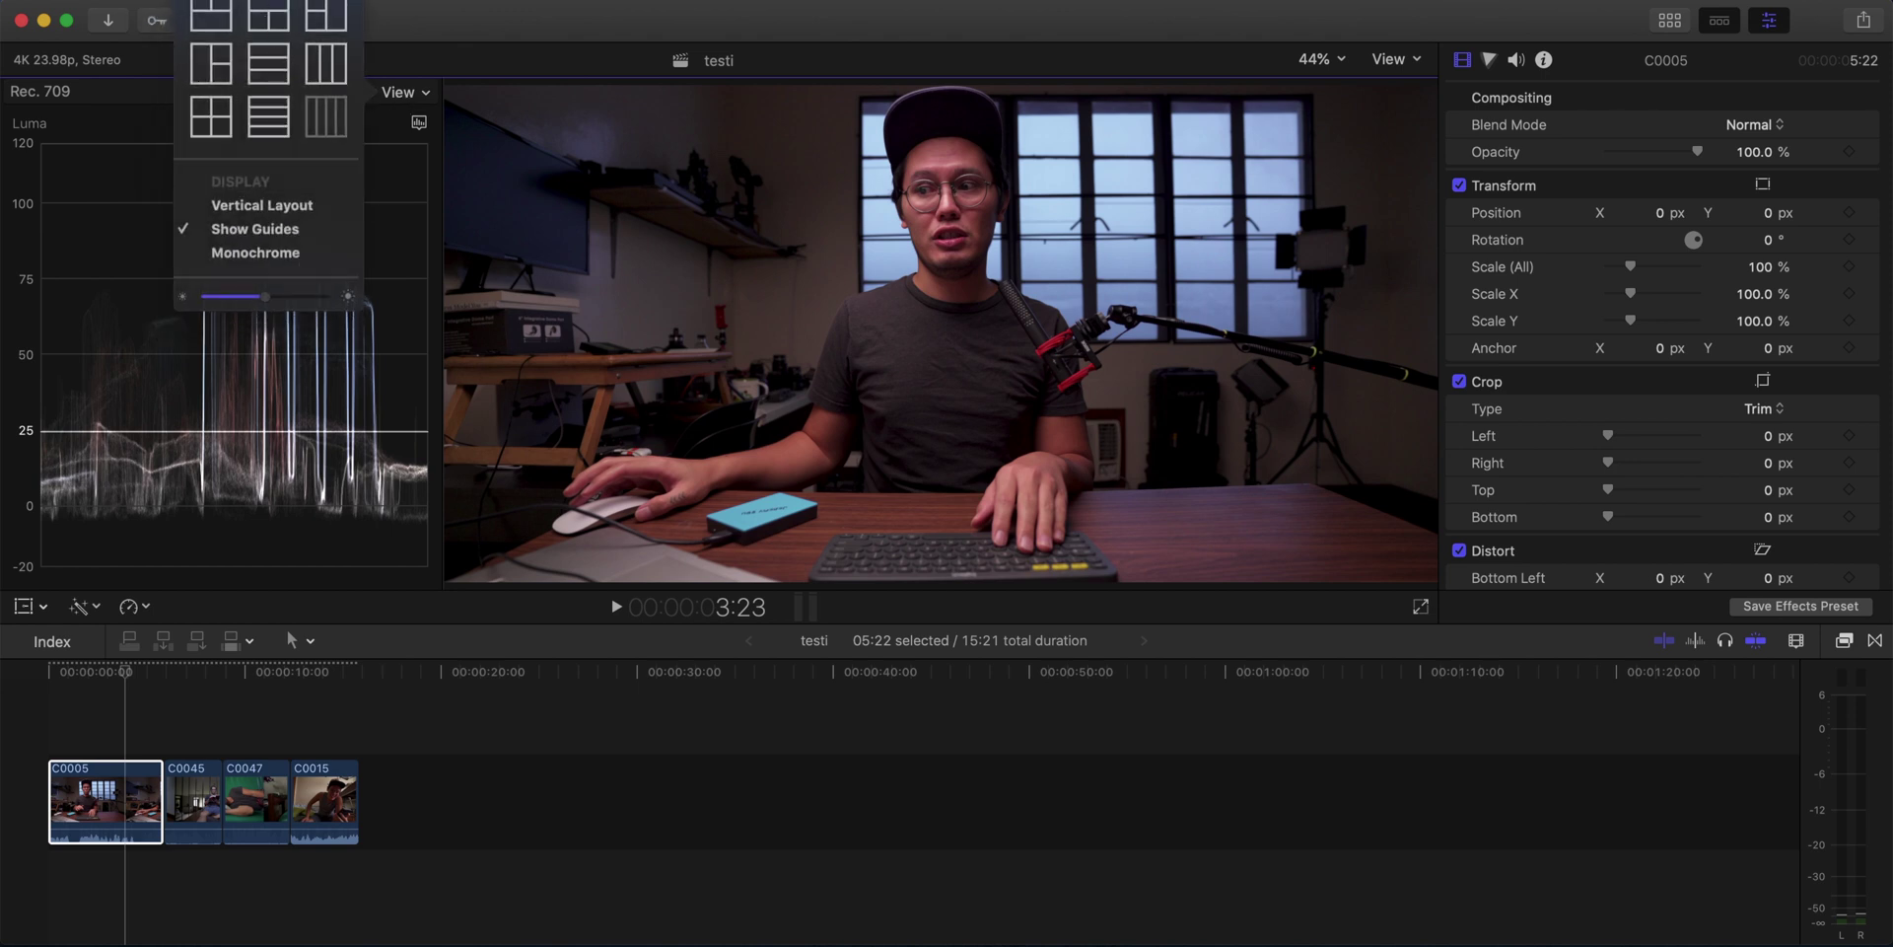
pyautogui.click(211, 15)
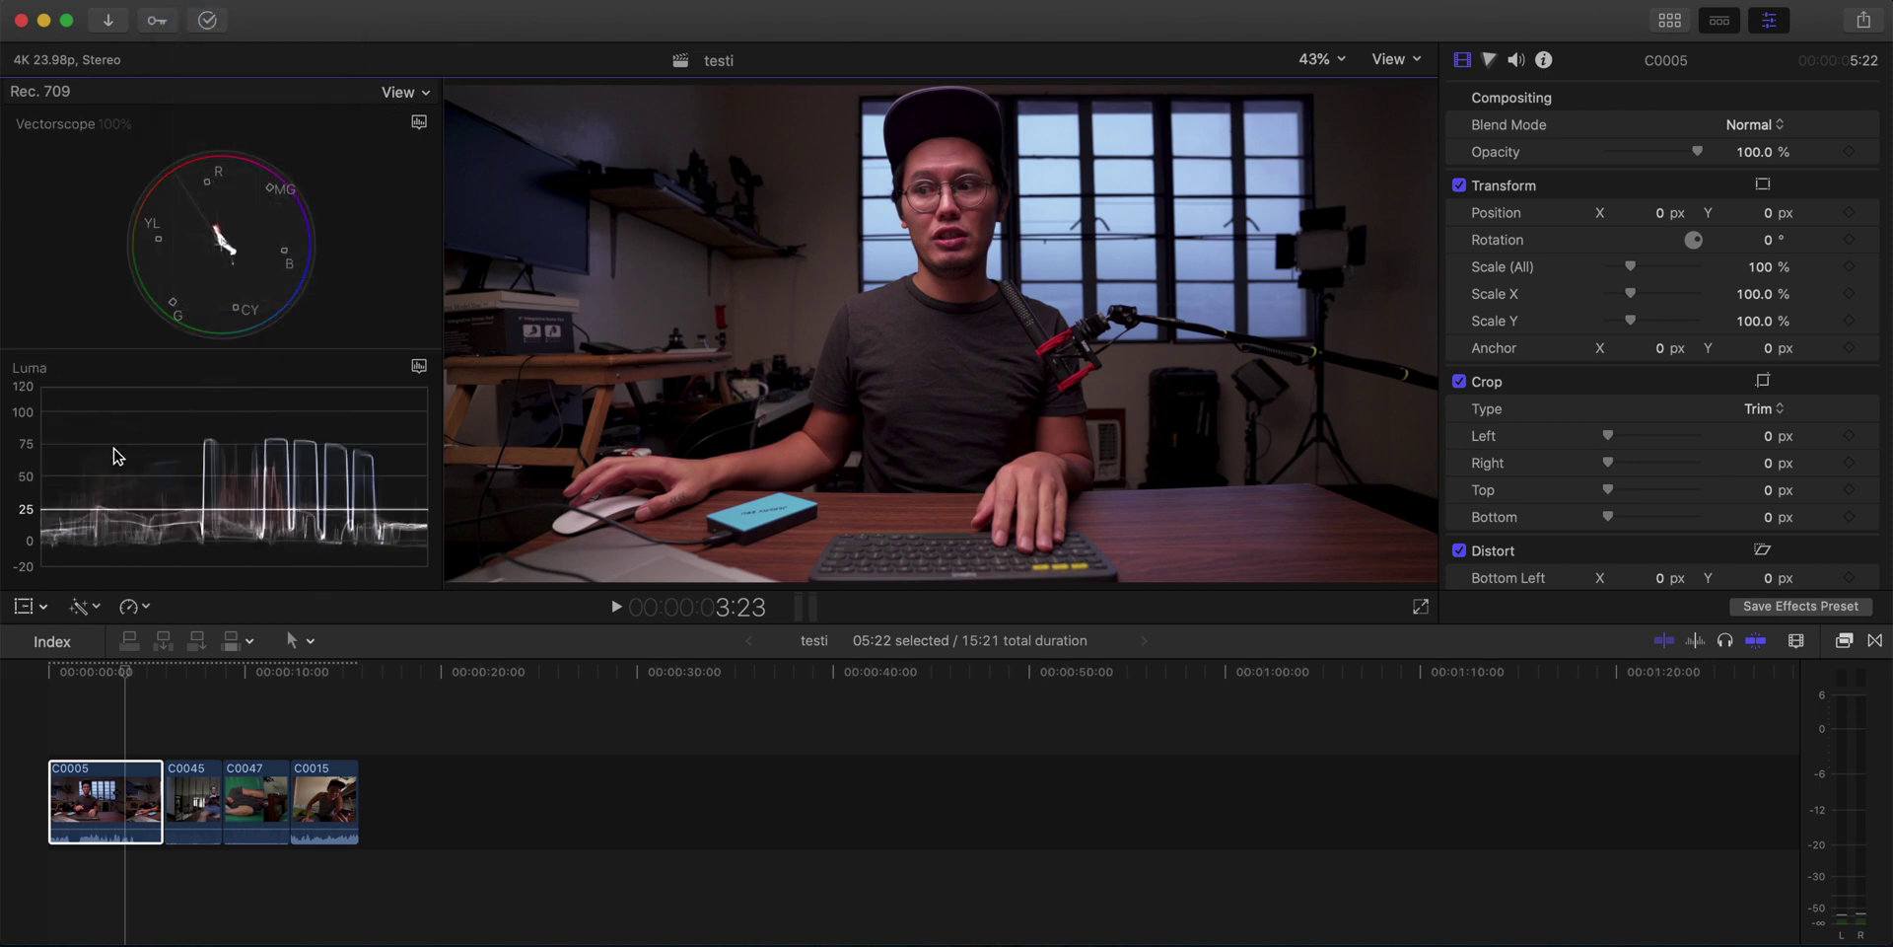
# Add a Color Wheels correction to clip C0005 and test darker and brighter shadows, ending at neutral brightness.
pyautogui.click(1490, 62)
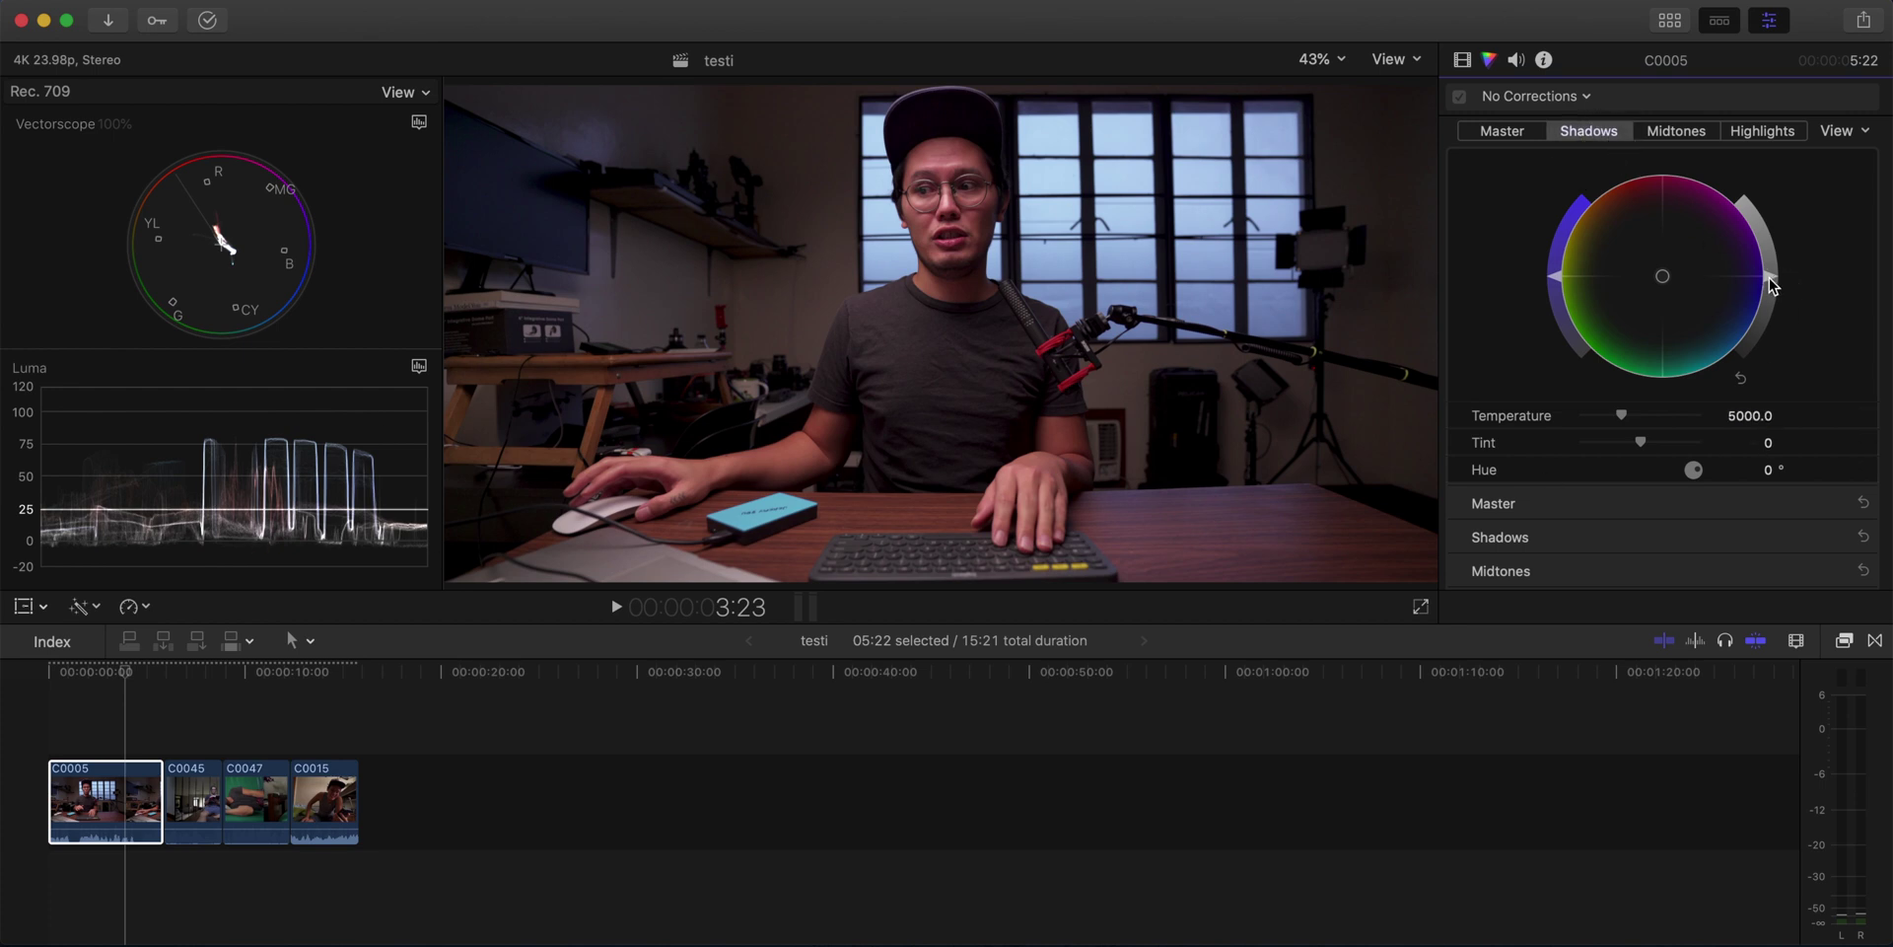
pyautogui.moveTo(1772, 282); pyautogui.dragTo(1767, 291)
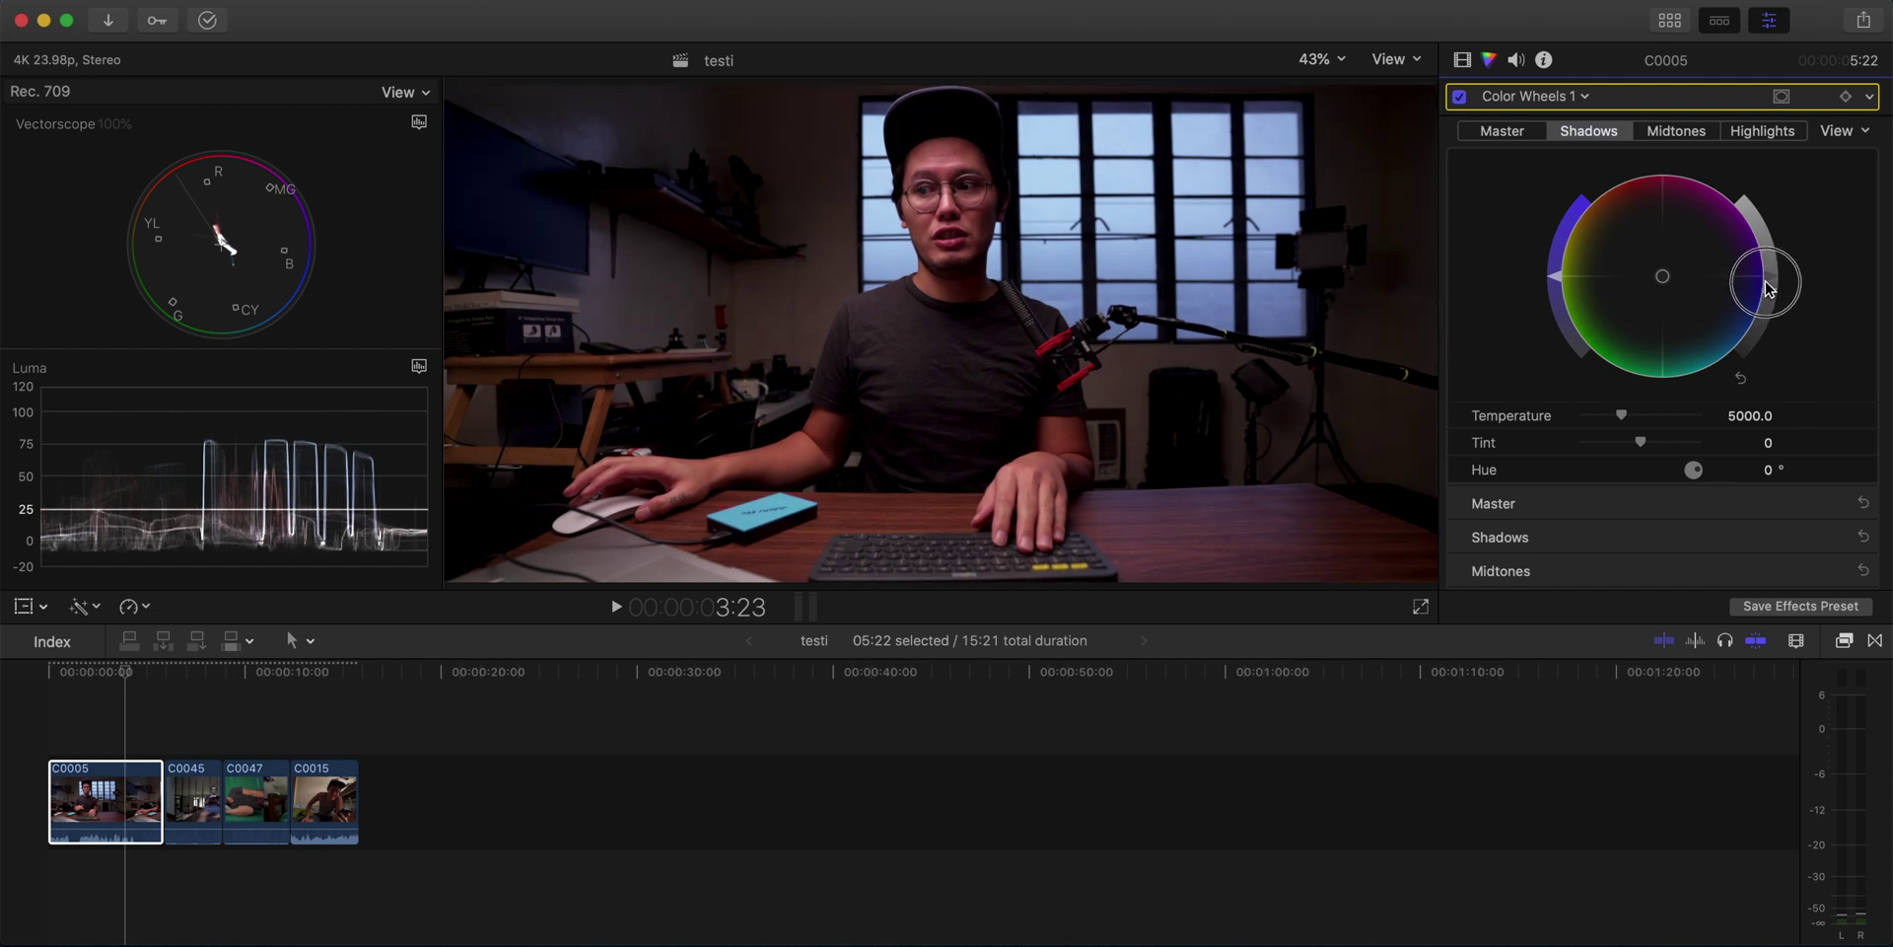
pyautogui.moveTo(1765, 291); pyautogui.dragTo(1776, 253)
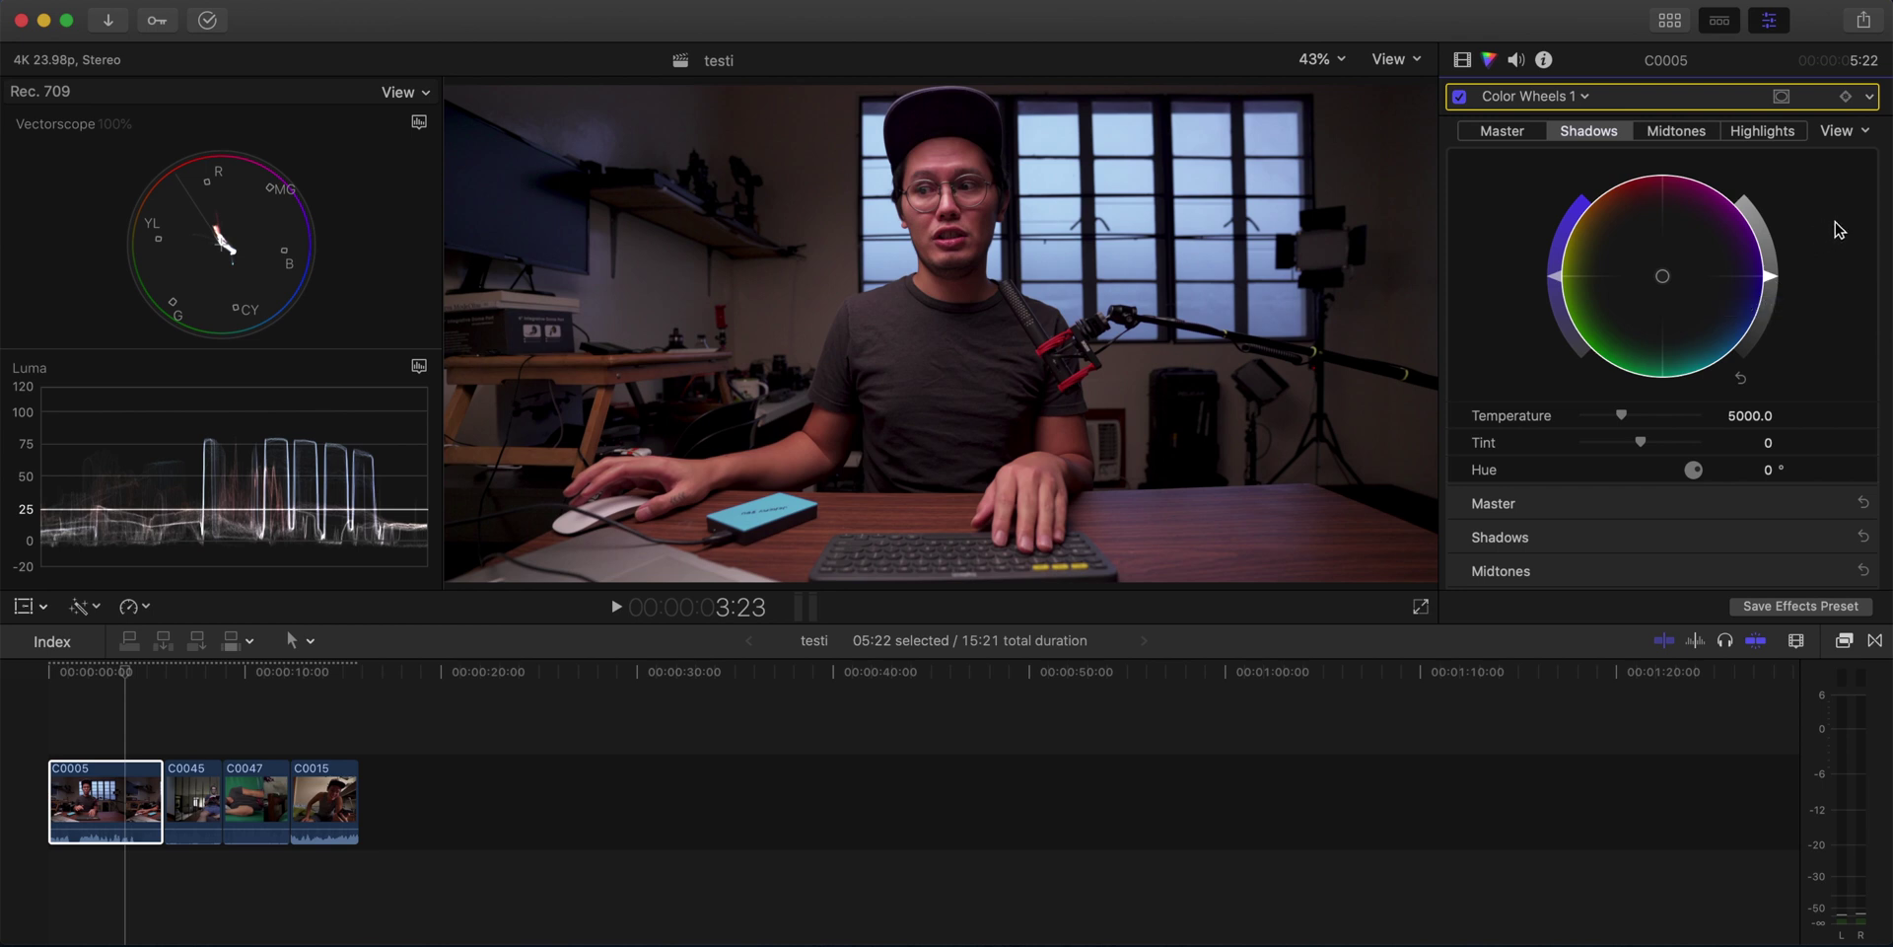
# Raise the Highlights brightness until the windows peak at about 100 on the luma waveform.
pyautogui.click(1775, 136)
pyautogui.moveTo(1768, 281); pyautogui.dragTo(1758, 213)
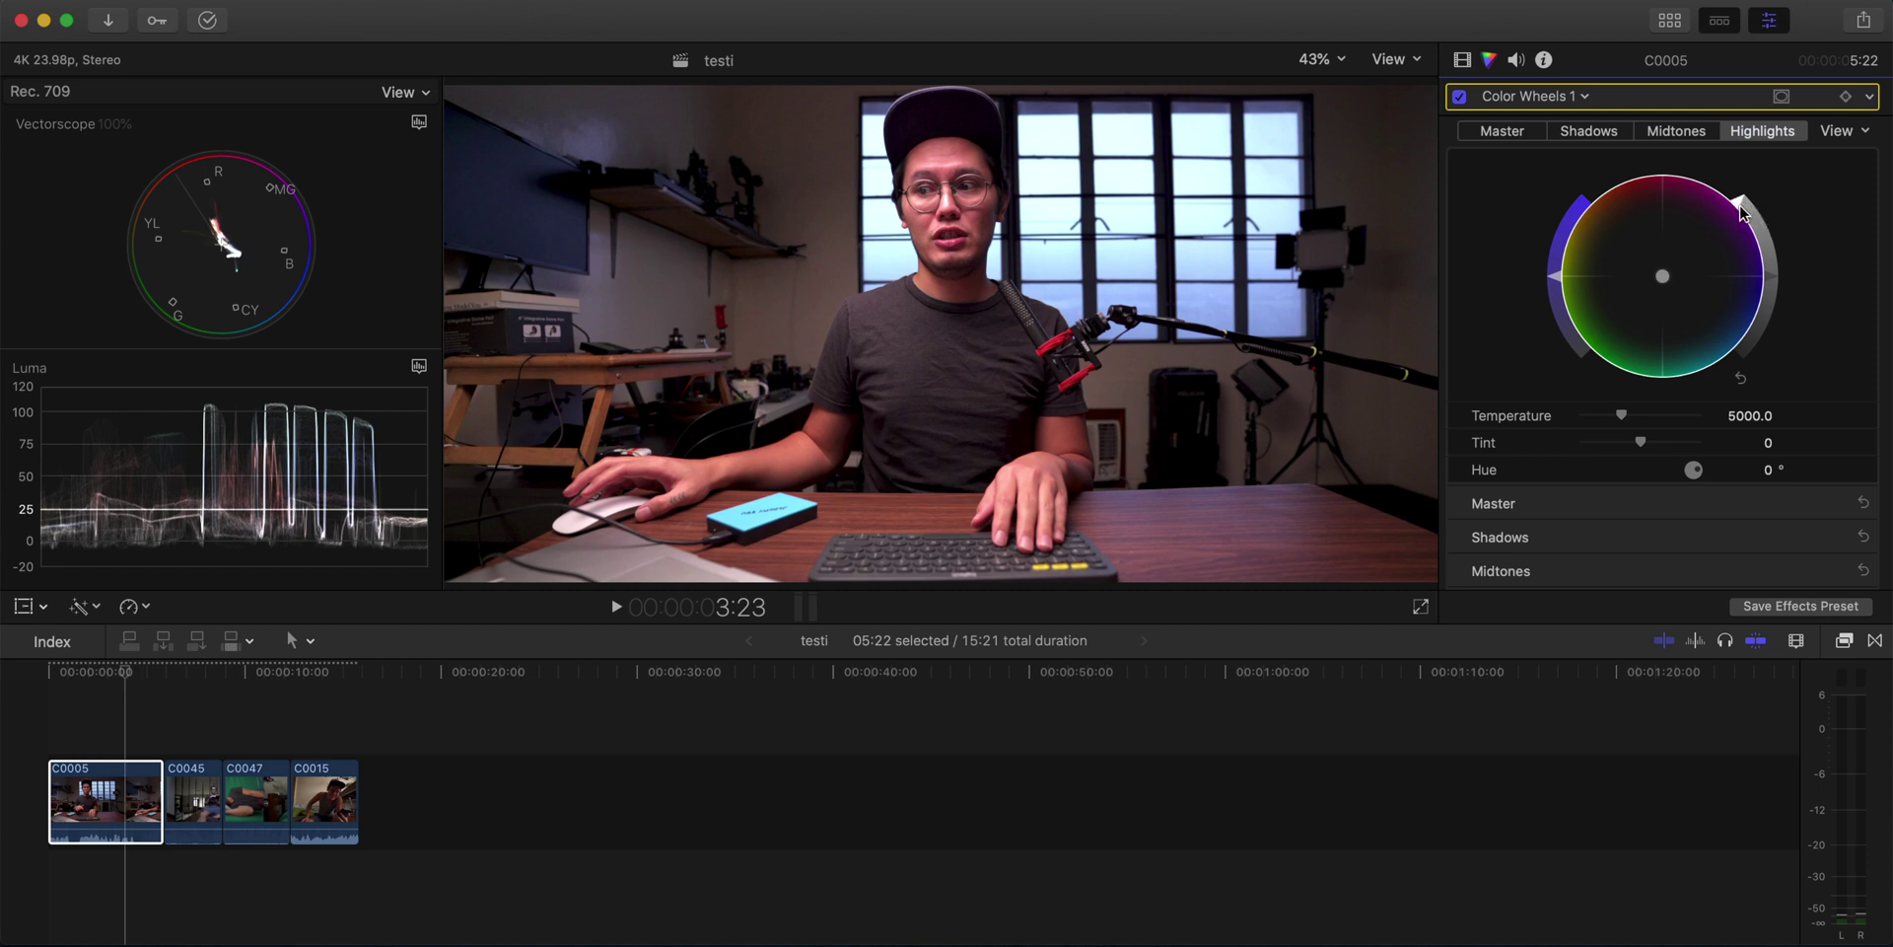
pyautogui.moveTo(1741, 217); pyautogui.dragTo(1743, 225)
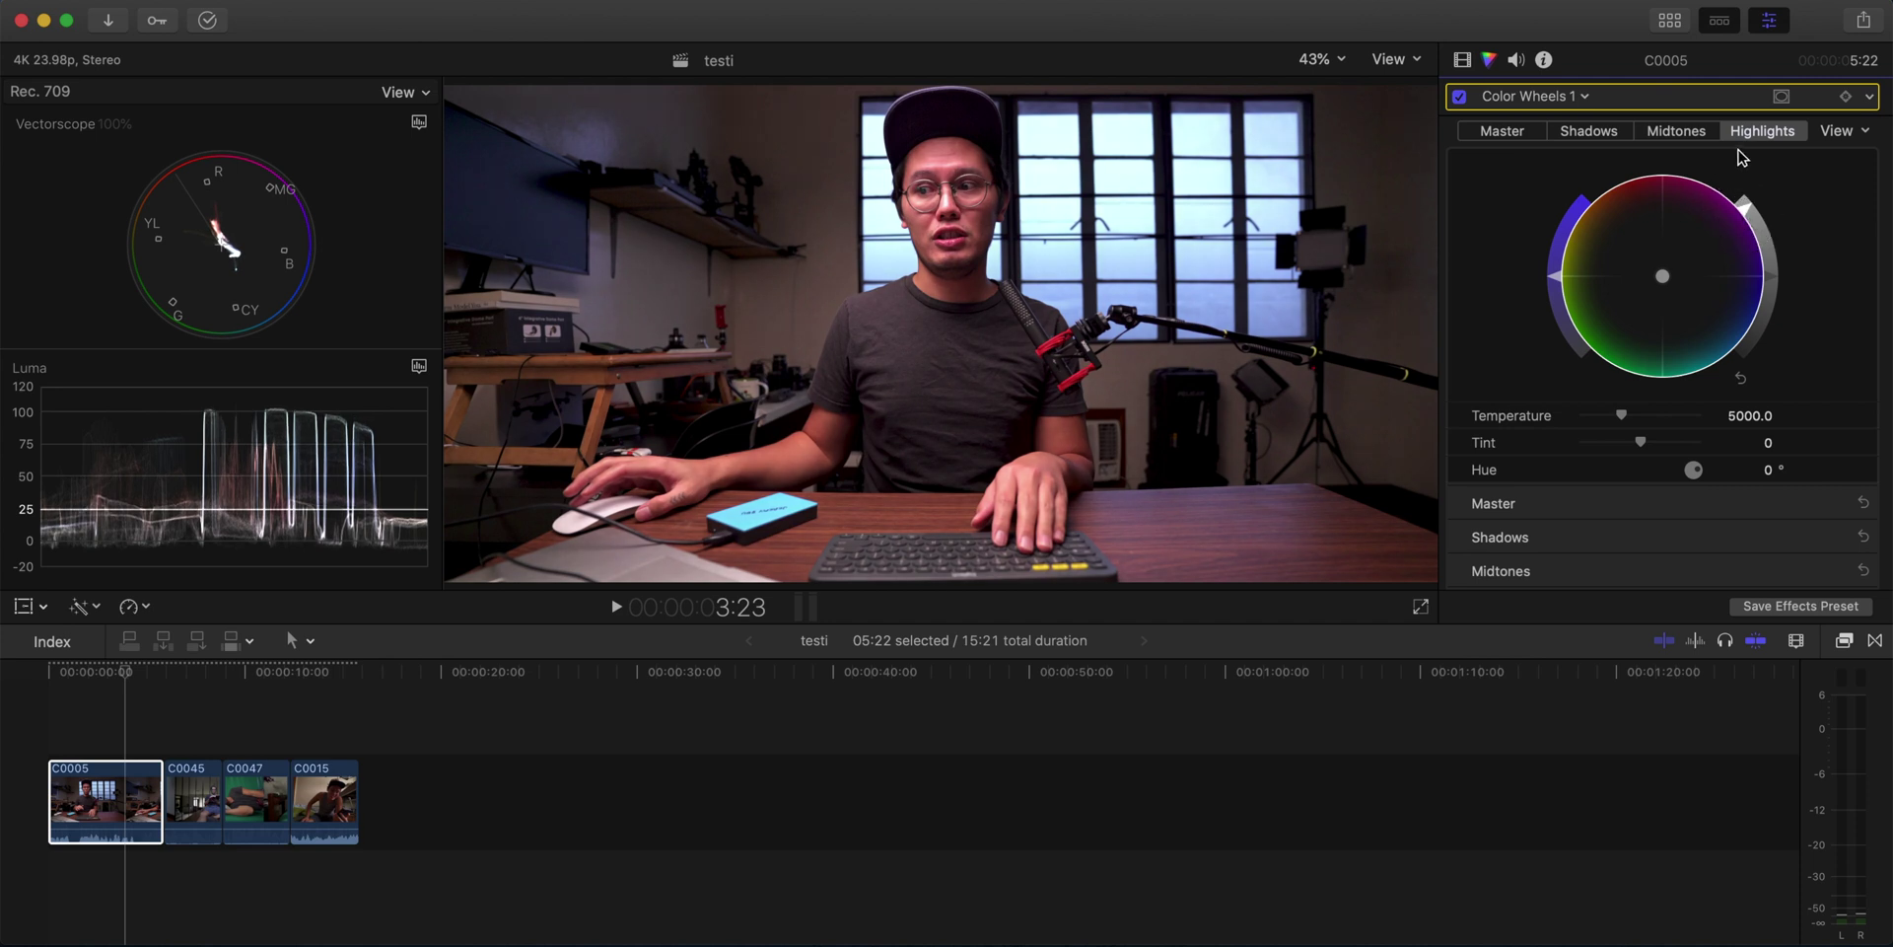
# Lift the Midtones brightness slightly and pull the Highlights brightness back so the windows peak just below 100.
pyautogui.click(1681, 132)
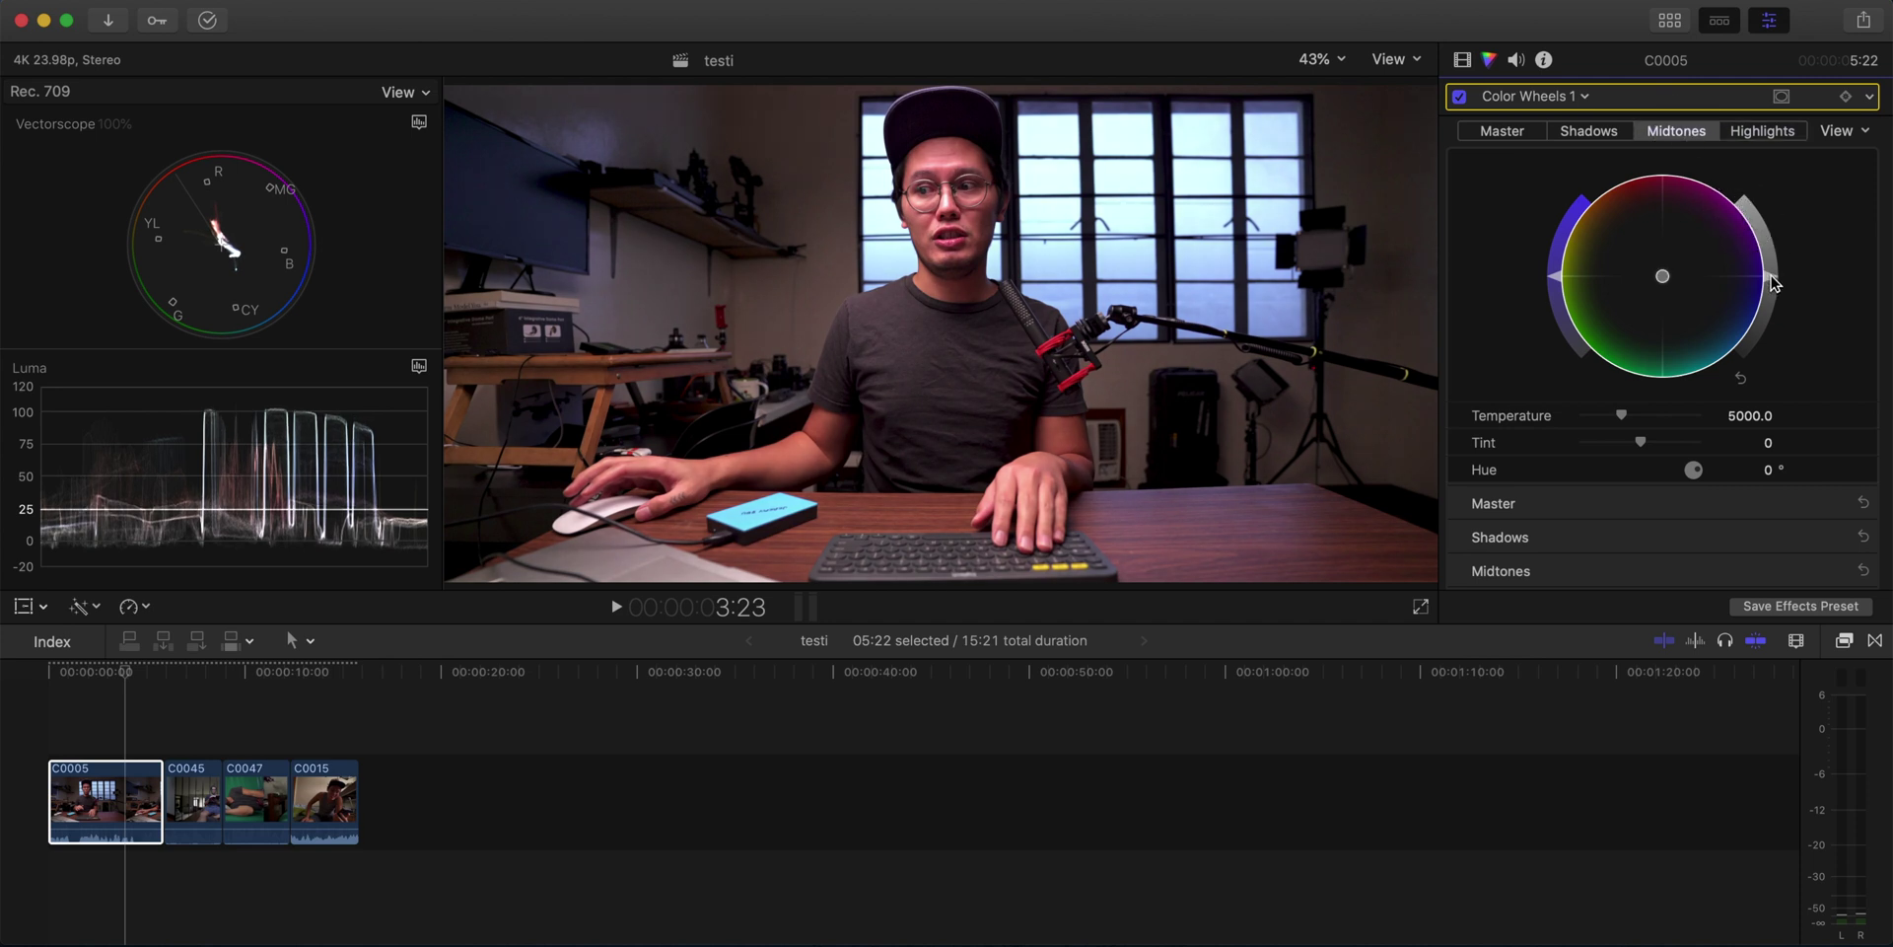
pyautogui.moveTo(1772, 283); pyautogui.dragTo(1770, 267)
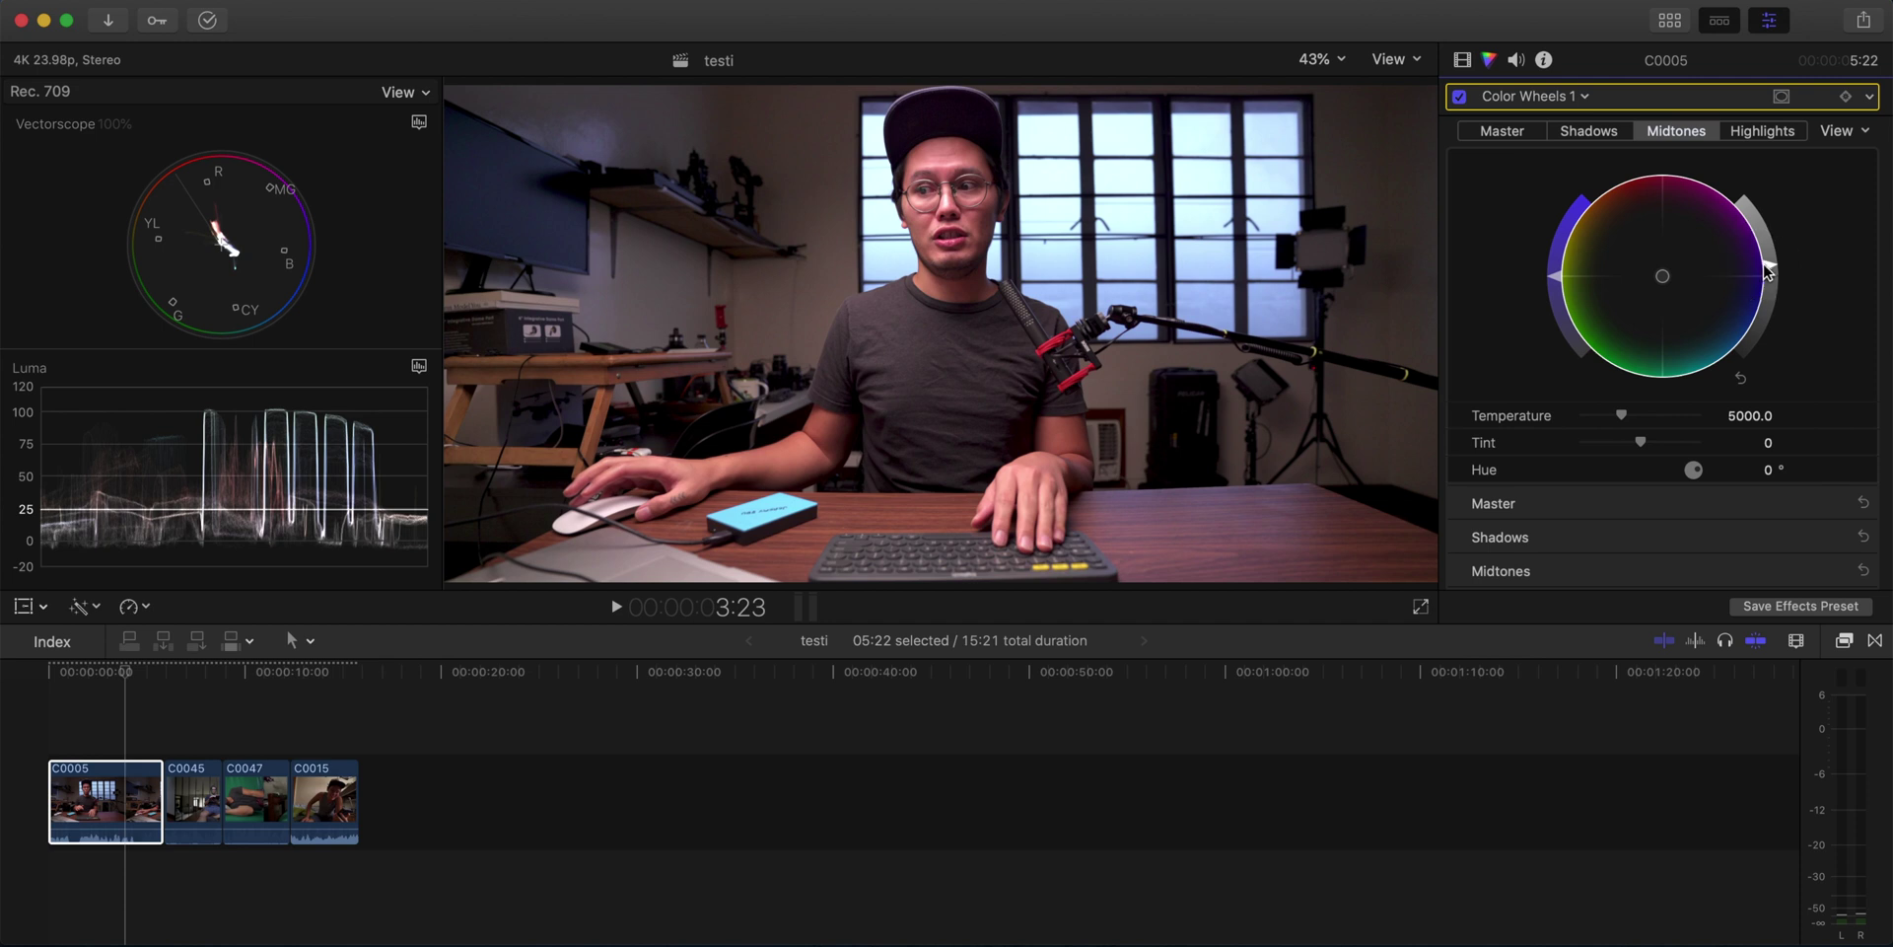
pyautogui.moveTo(1766, 273); pyautogui.dragTo(1771, 277)
pyautogui.click(1762, 131)
pyautogui.moveTo(1742, 215); pyautogui.dragTo(1753, 231)
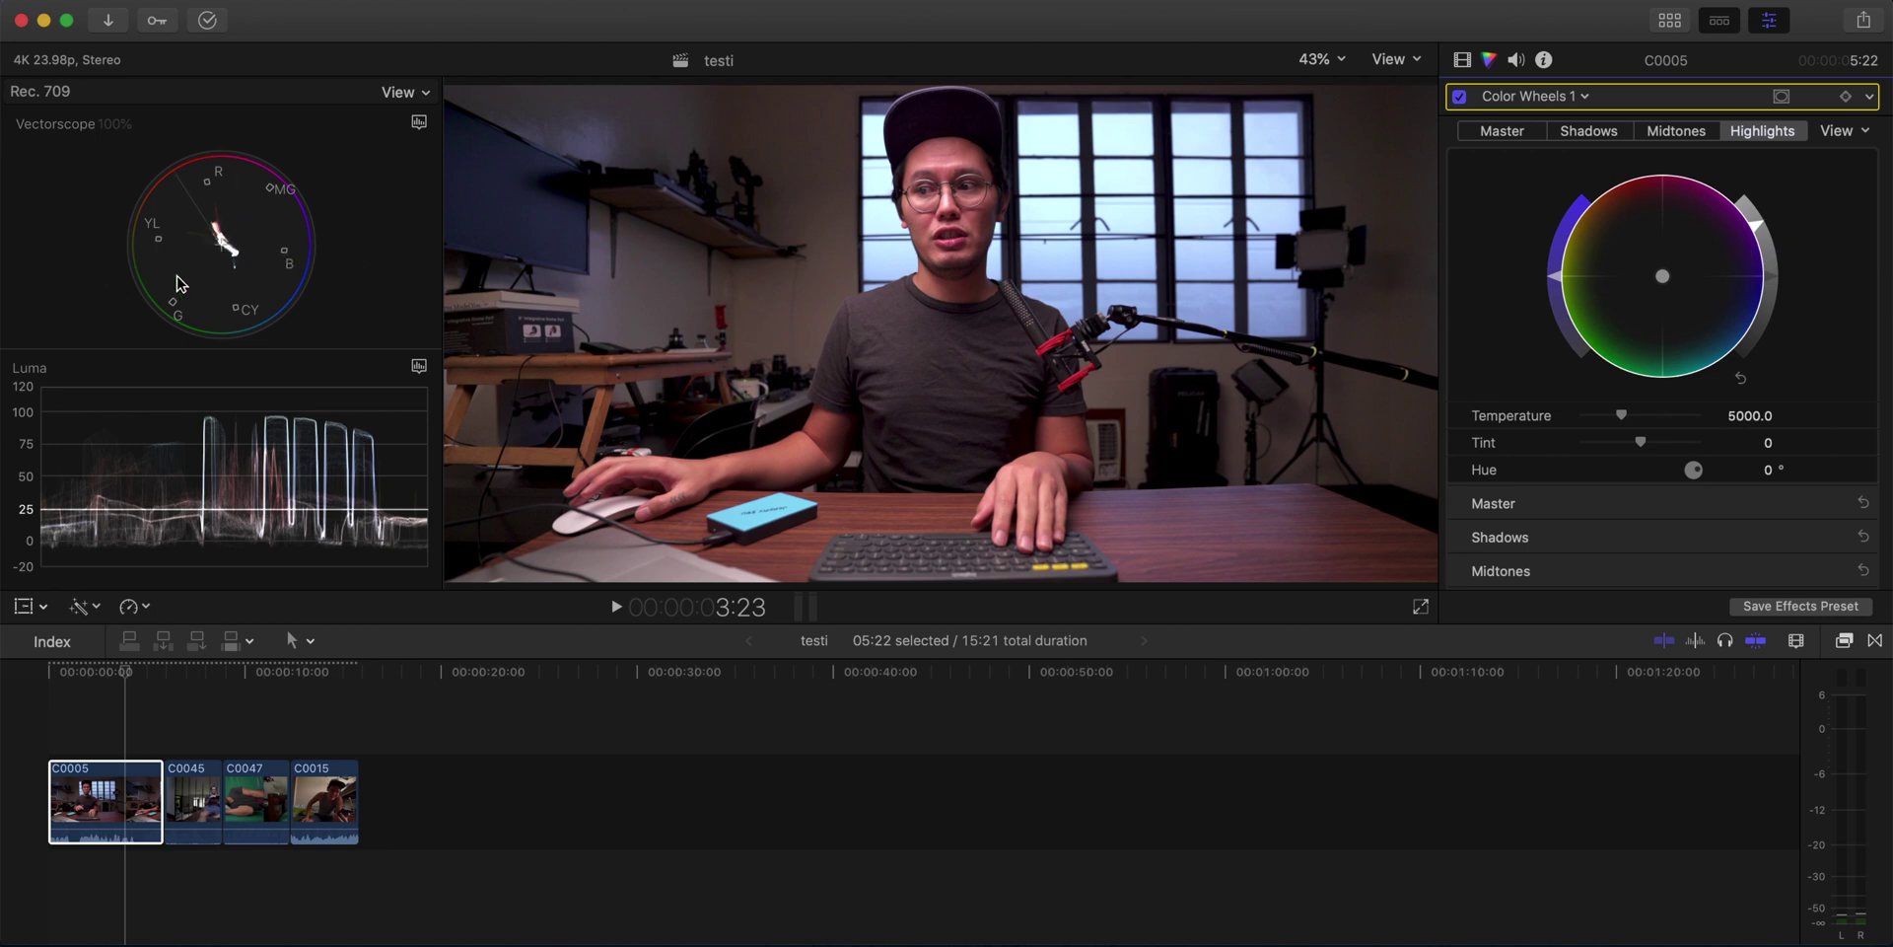
# Test the Master saturation and return it to neutral, and tint the Shadows color wheel slightly toward teal-blue.
pyautogui.click(1521, 134)
pyautogui.moveTo(1565, 248)
pyautogui.mouseDown()
pyautogui.moveTo(1578, 209)
pyautogui.moveTo(1604, 431)
pyautogui.moveTo(1736, 63)
pyautogui.moveTo(1618, 220)
pyautogui.moveTo(1650, 400)
pyautogui.moveTo(1555, 280)
pyautogui.mouseUp()
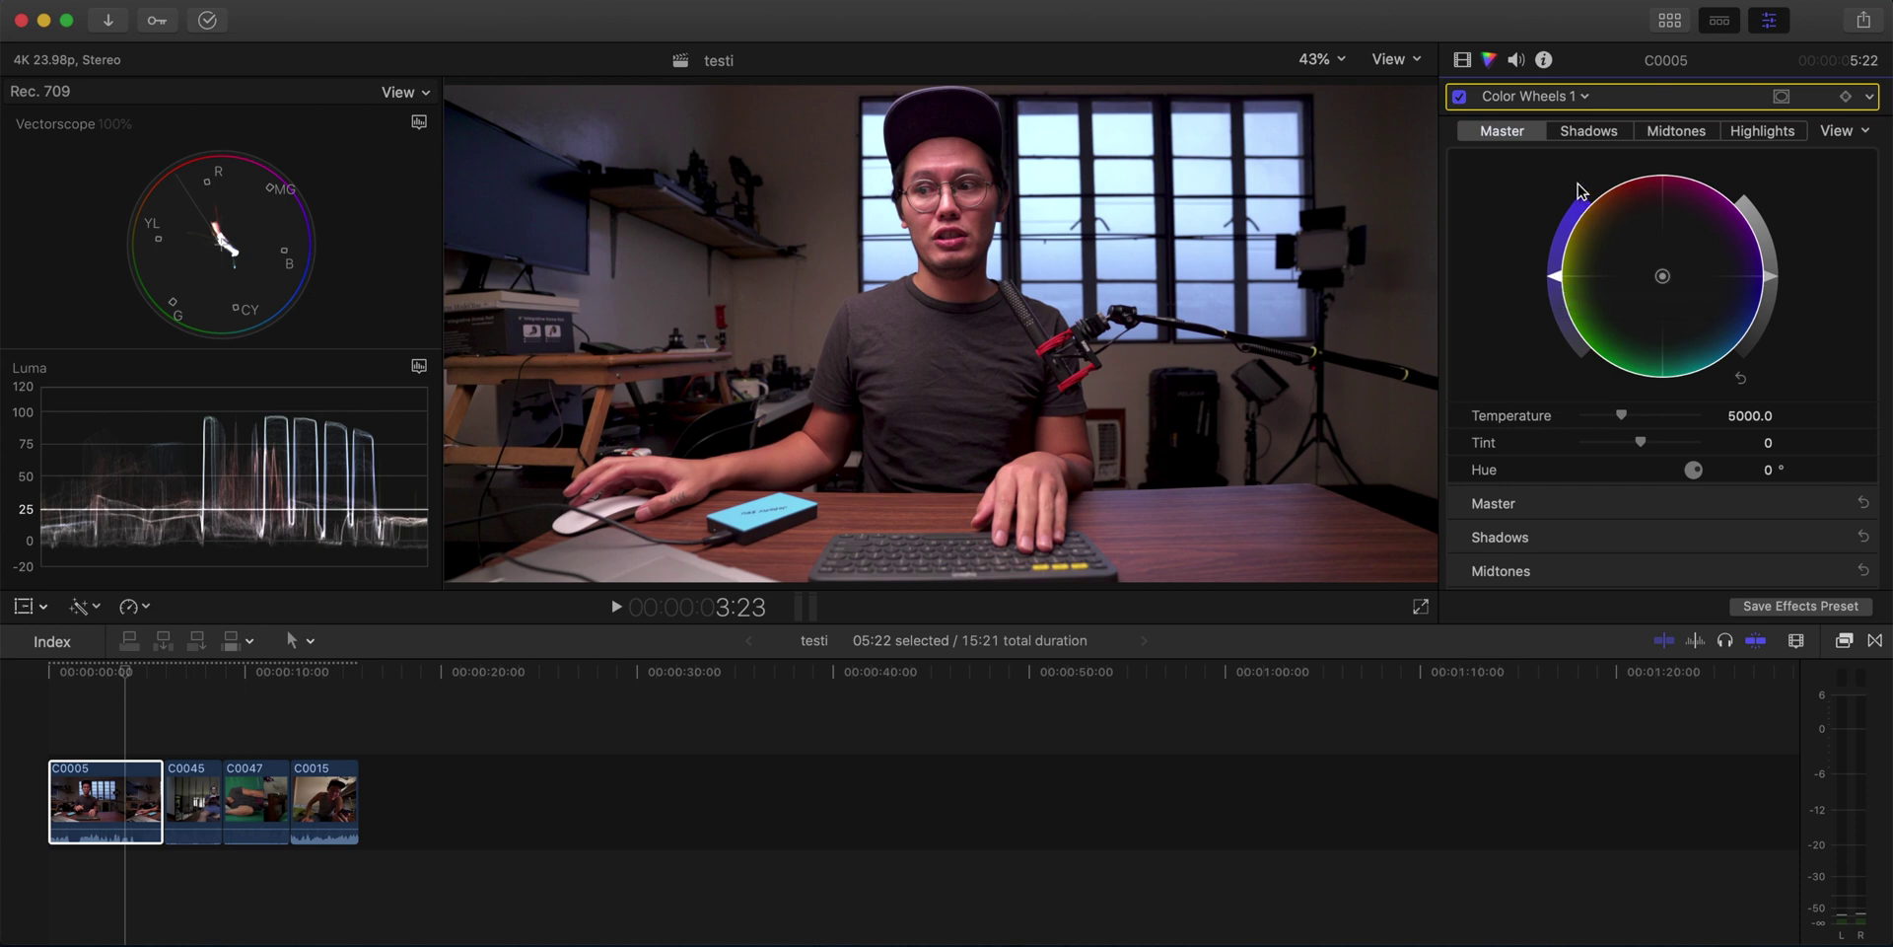
pyautogui.click(1590, 138)
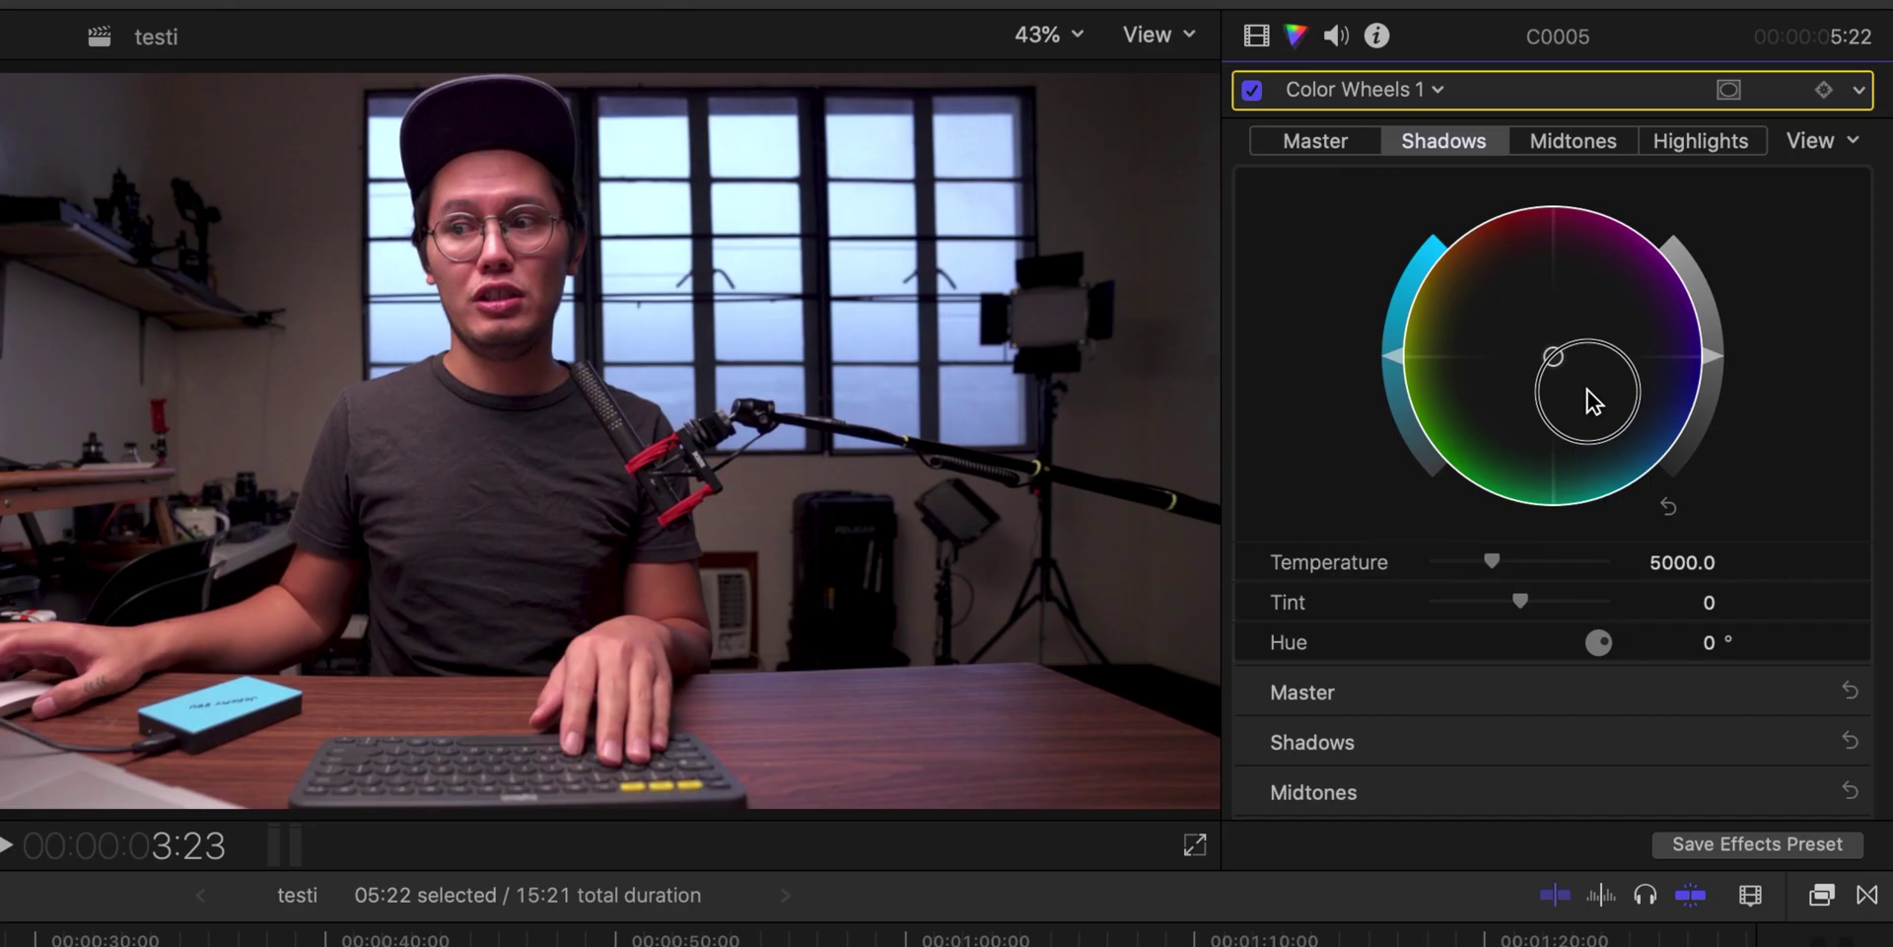
pyautogui.moveTo(1688, 309); pyautogui.dragTo(1768, 400)
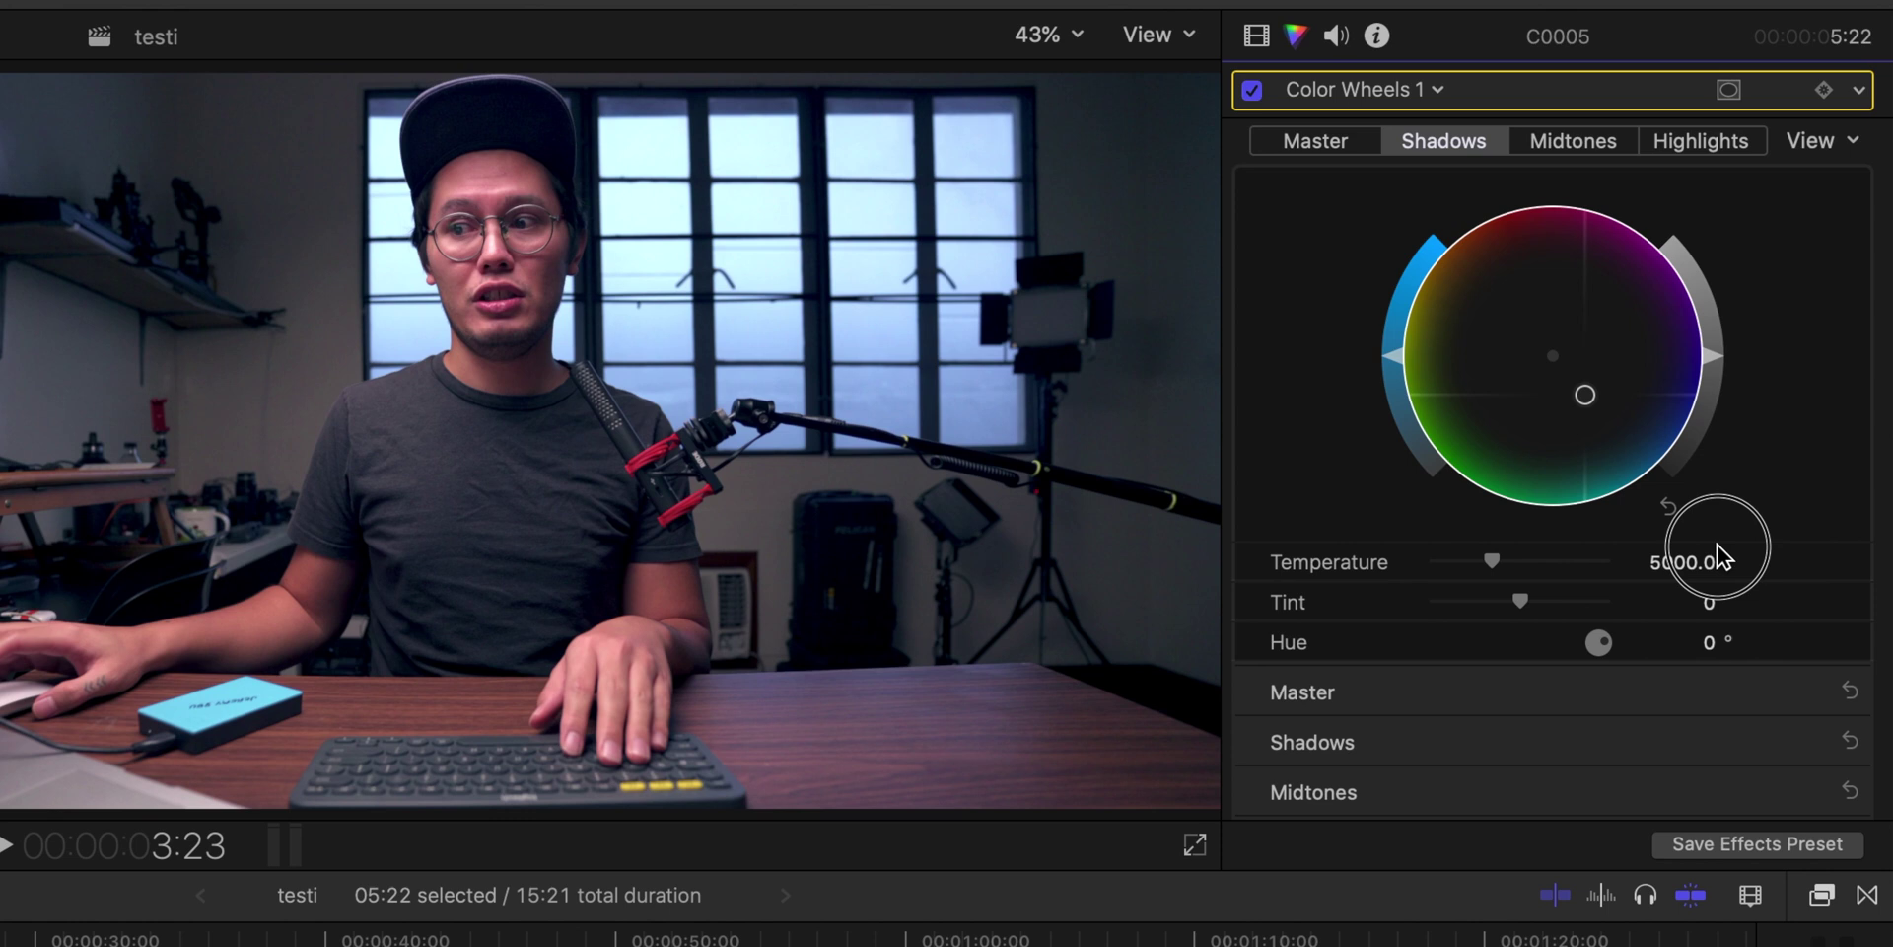
# Tint the Midtones color wheel slightly toward orange to warm the skin tones.
pyautogui.click(1553, 143)
pyautogui.moveTo(1556, 359); pyautogui.dragTo(1453, 254)
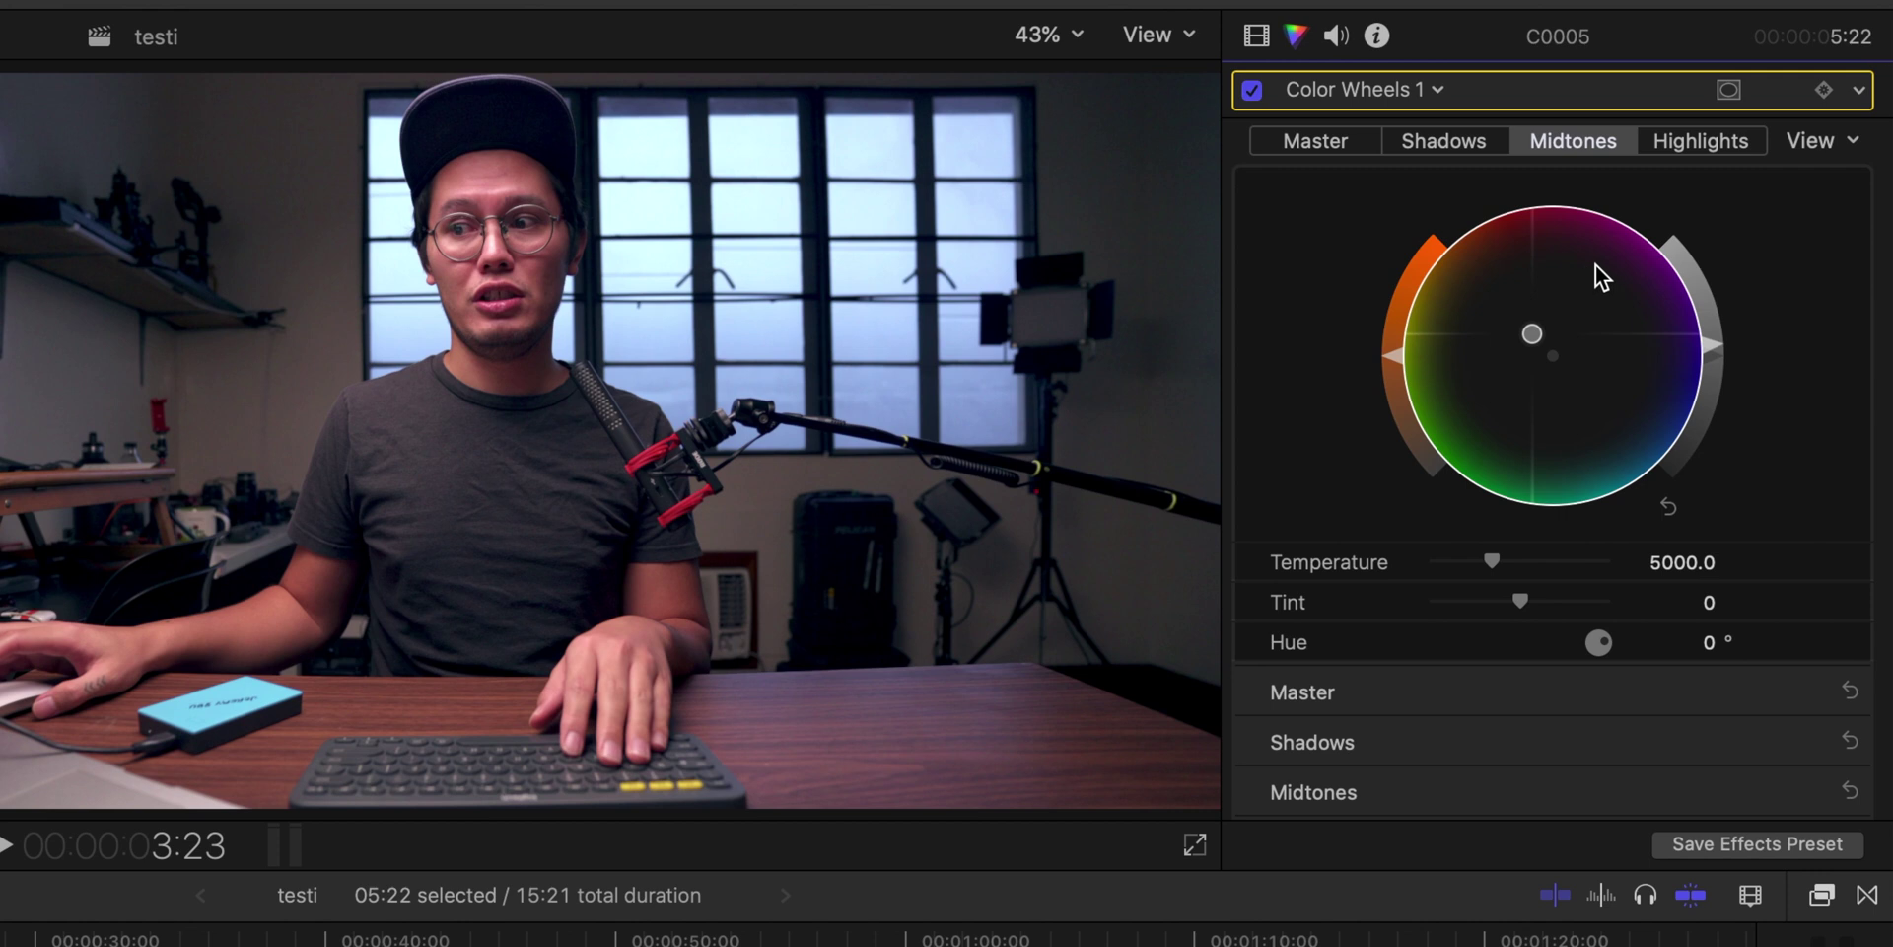
pyautogui.moveTo(1532, 330); pyautogui.dragTo(1531, 329)
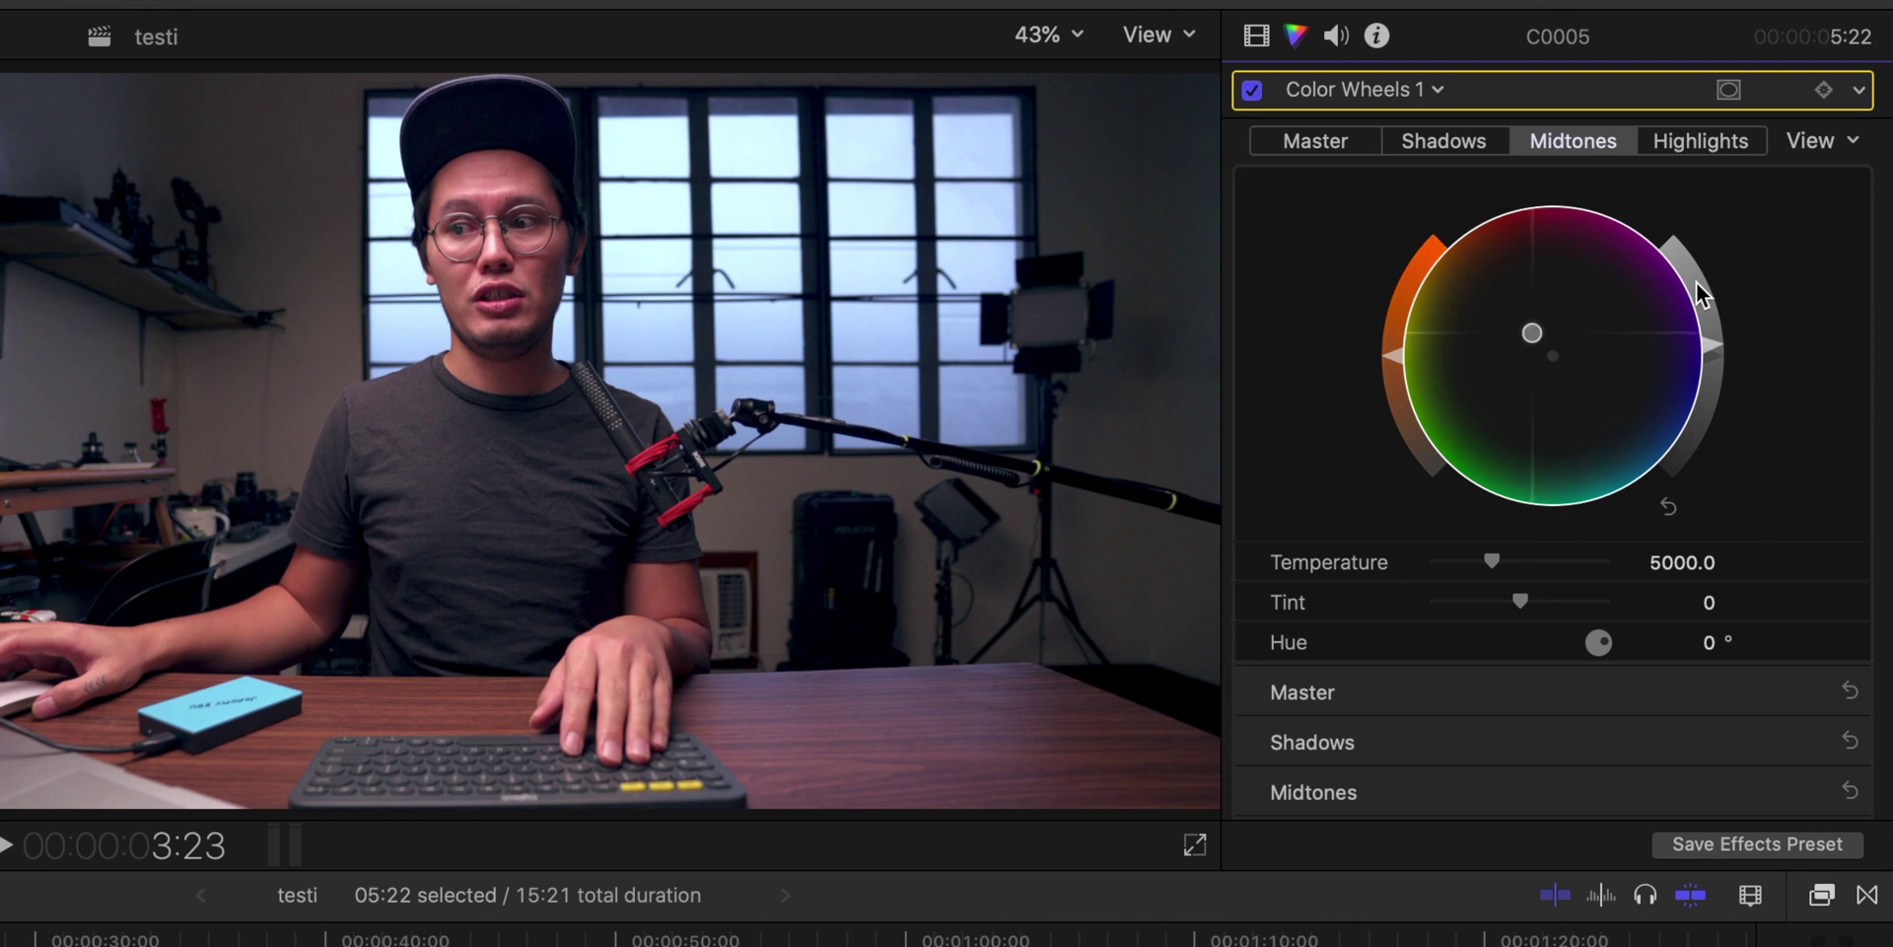
pyautogui.click(1727, 153)
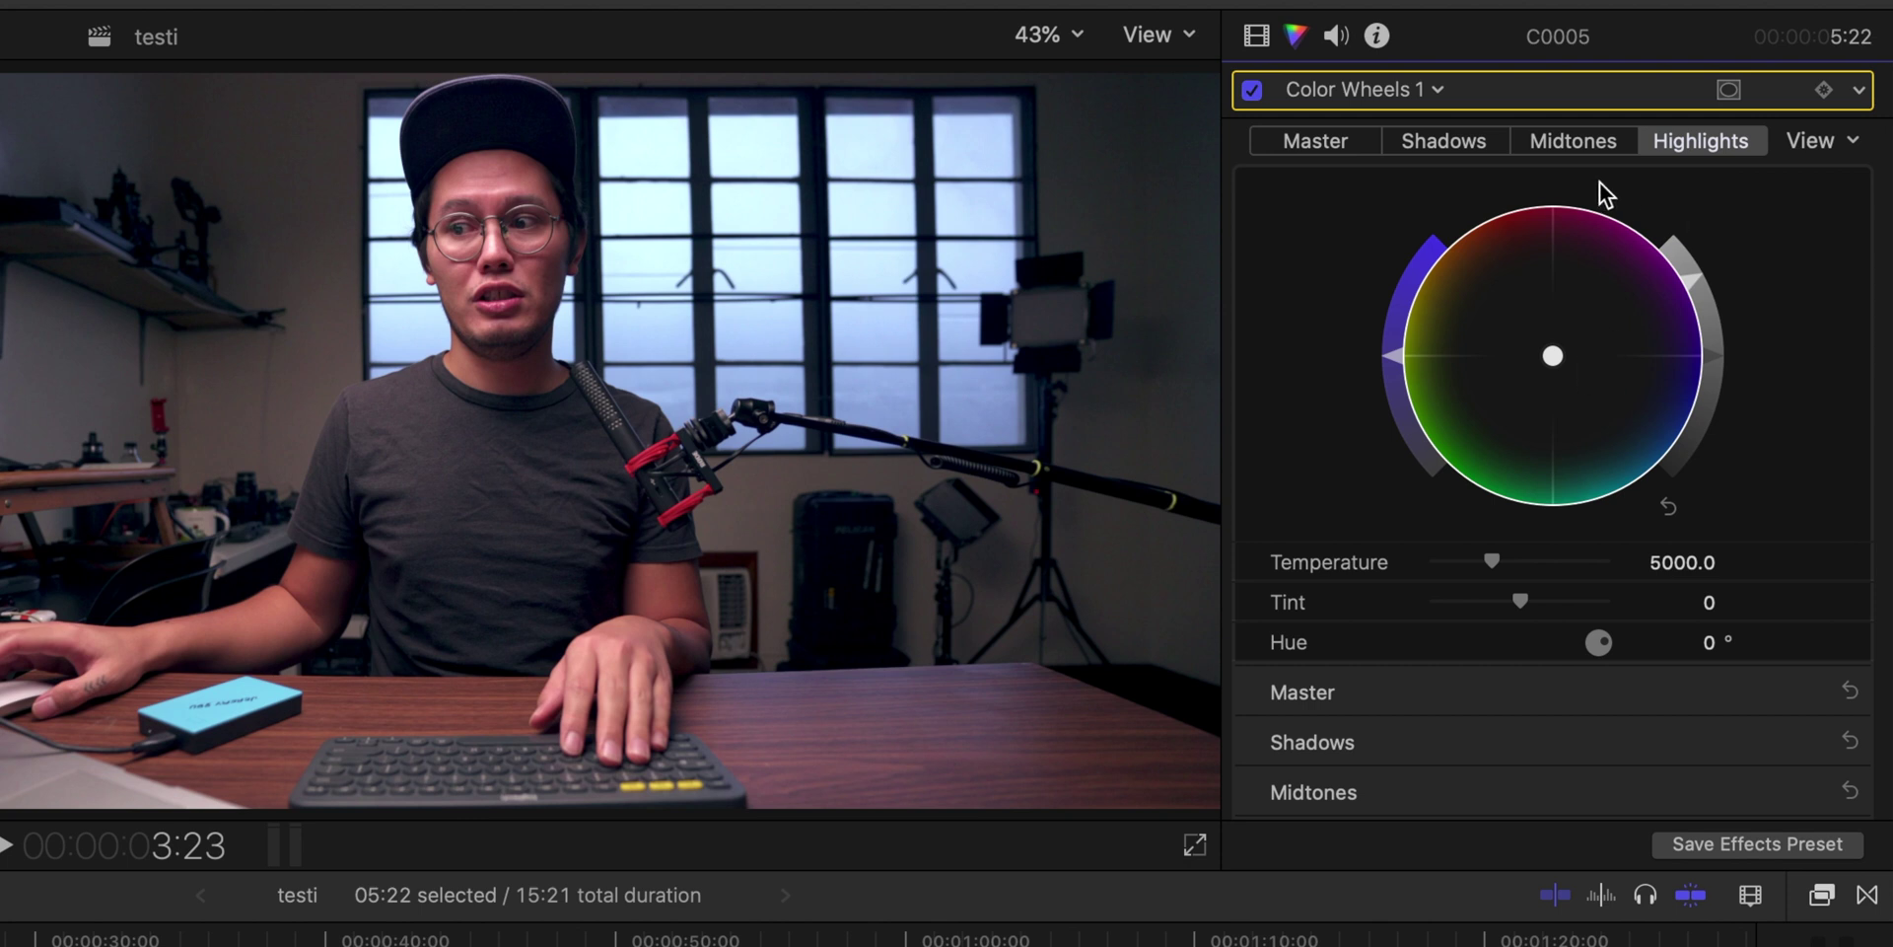
pyautogui.click(1594, 143)
pyautogui.click(1426, 150)
pyautogui.click(1523, 143)
pyautogui.click(1463, 143)
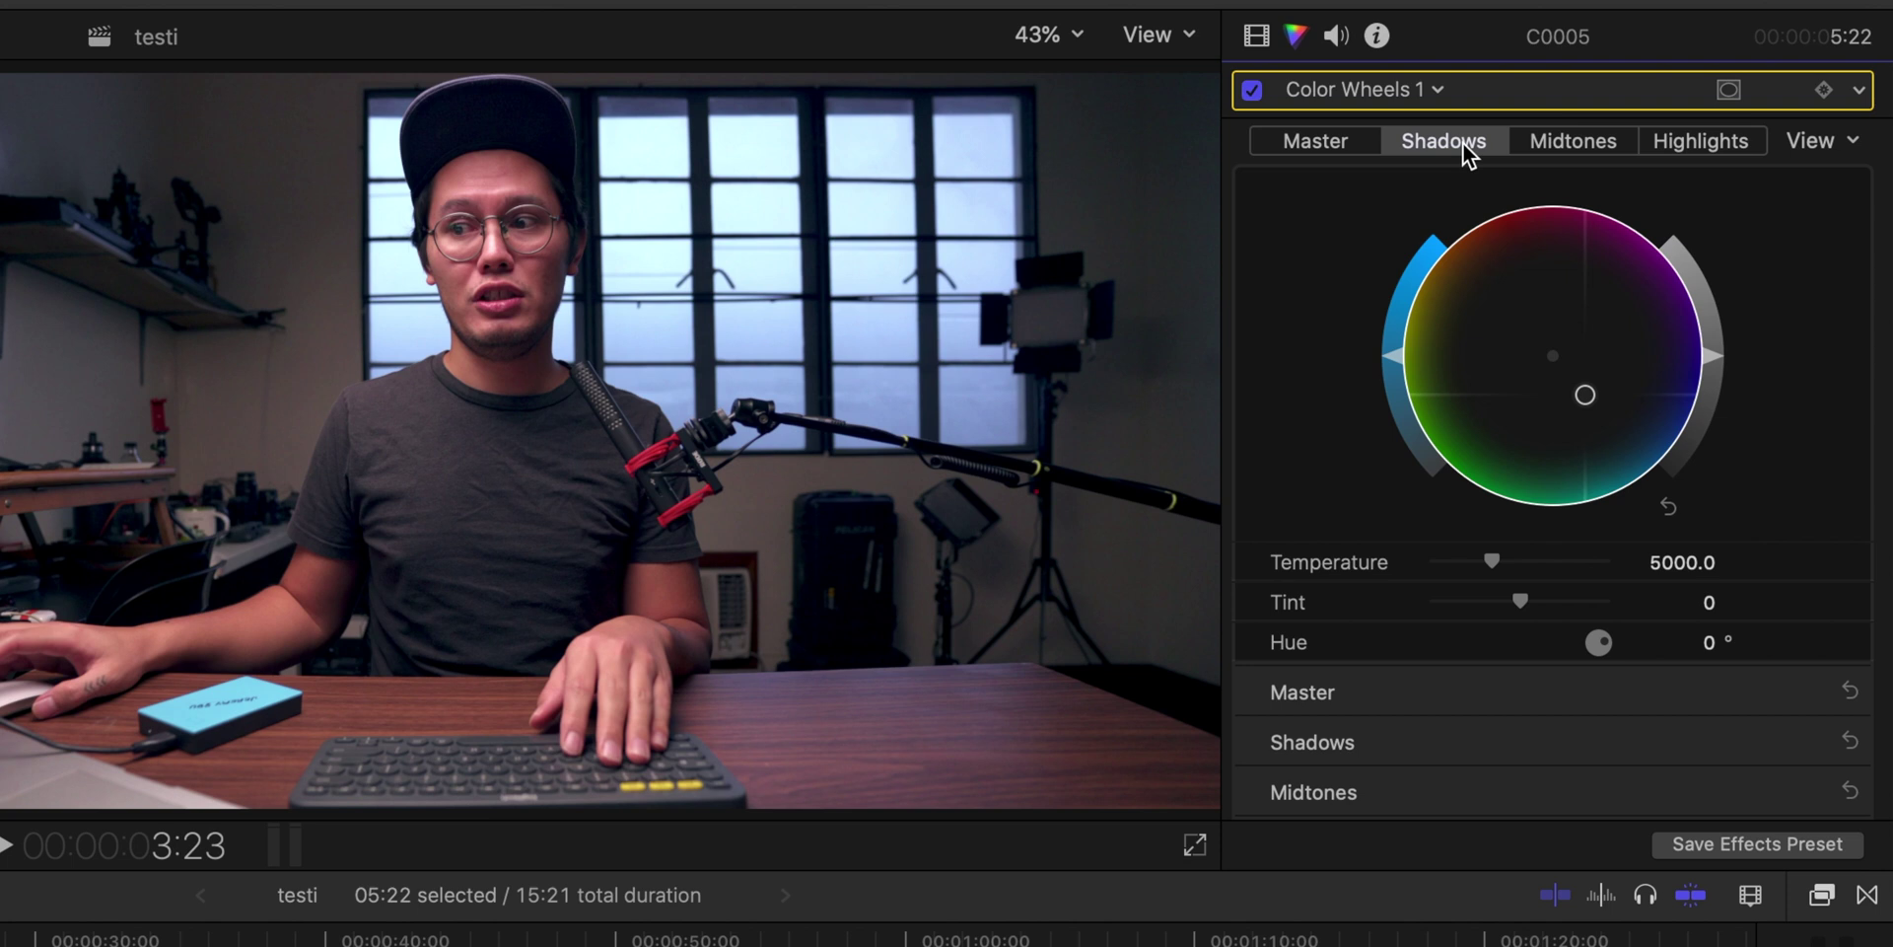
# Add a Color Curves correction, anchor the luma curve with four points in the lower half, and lower its highlight endpoint.
pyautogui.click(1378, 91)
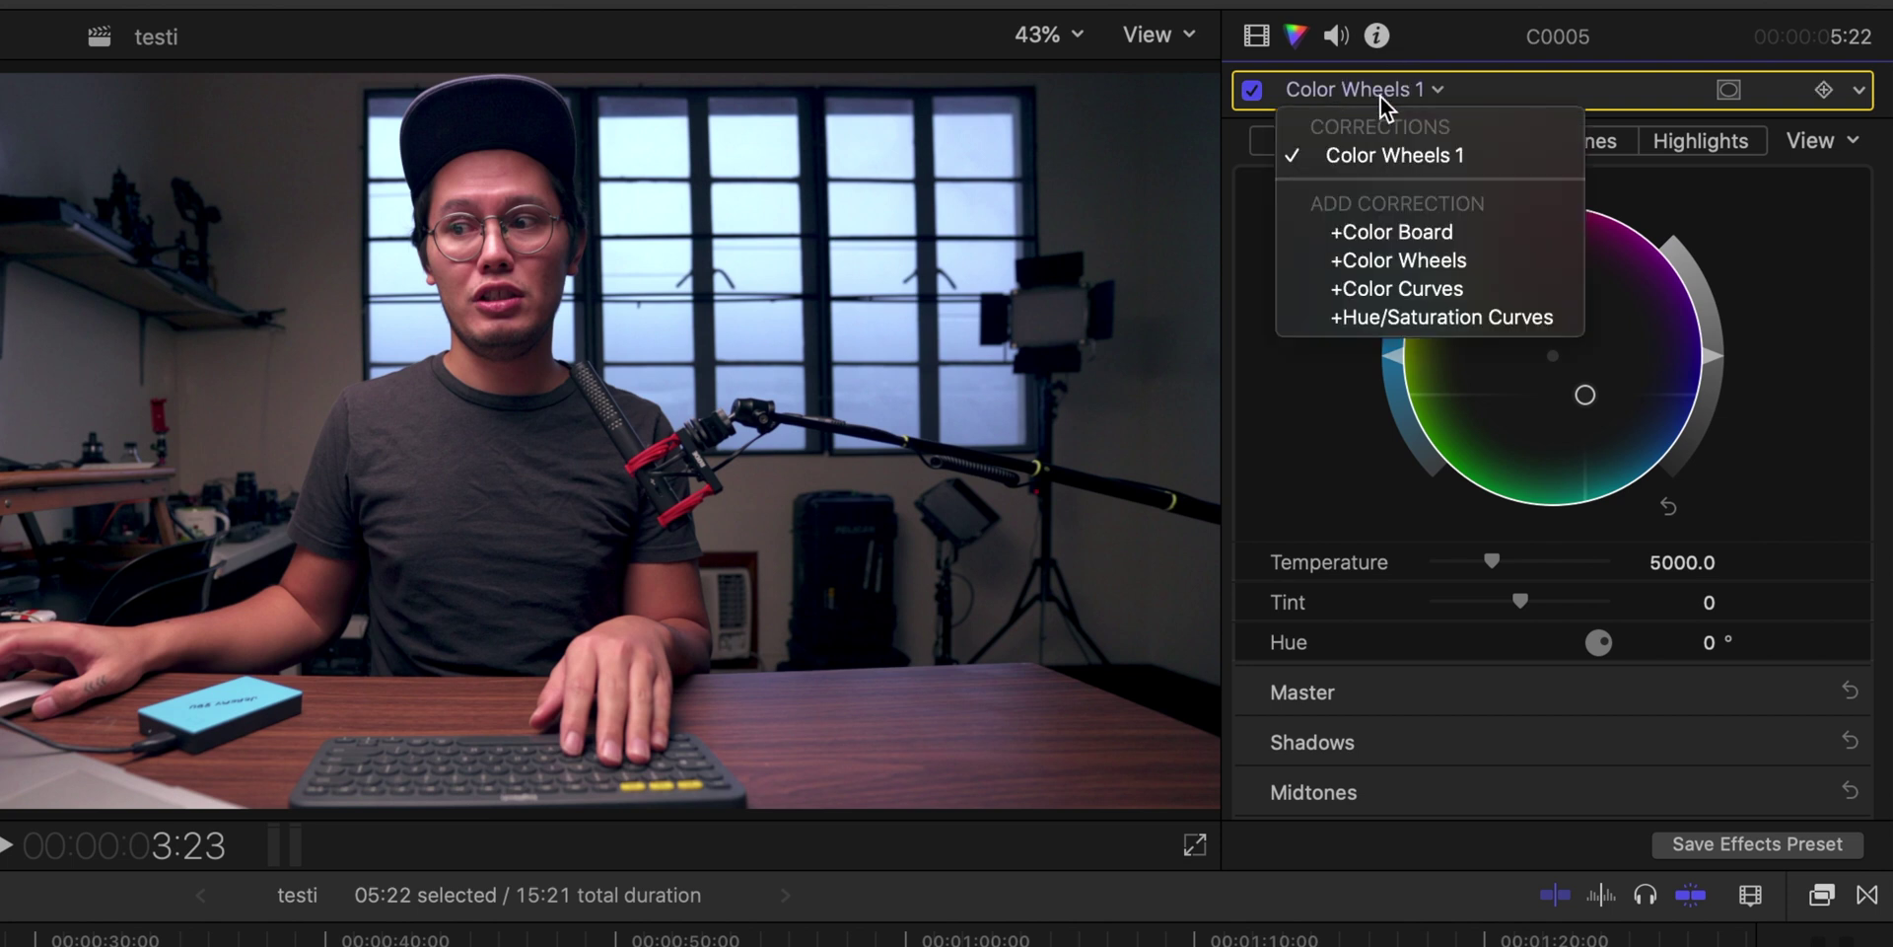
pyautogui.click(1431, 287)
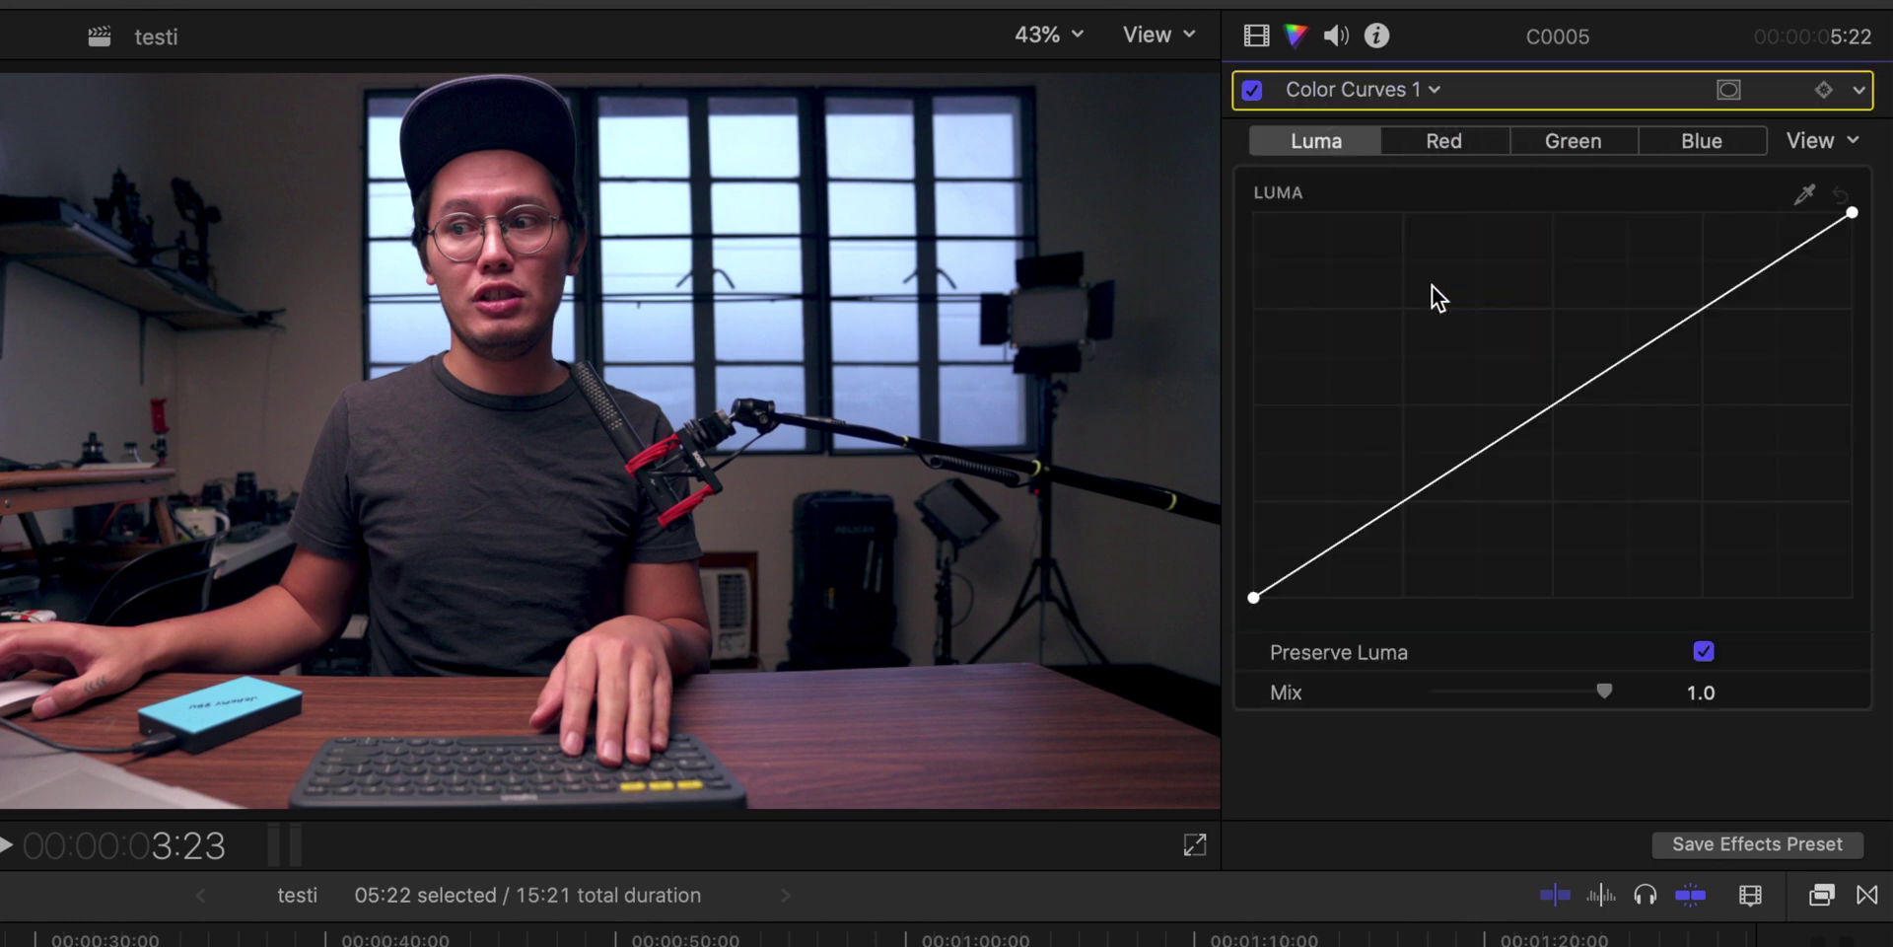
pyautogui.click(1553, 405)
pyautogui.click(1525, 423)
pyautogui.click(1496, 441)
pyautogui.click(1459, 465)
pyautogui.click(1853, 212)
pyautogui.moveTo(1853, 212); pyautogui.dragTo(1869, 291)
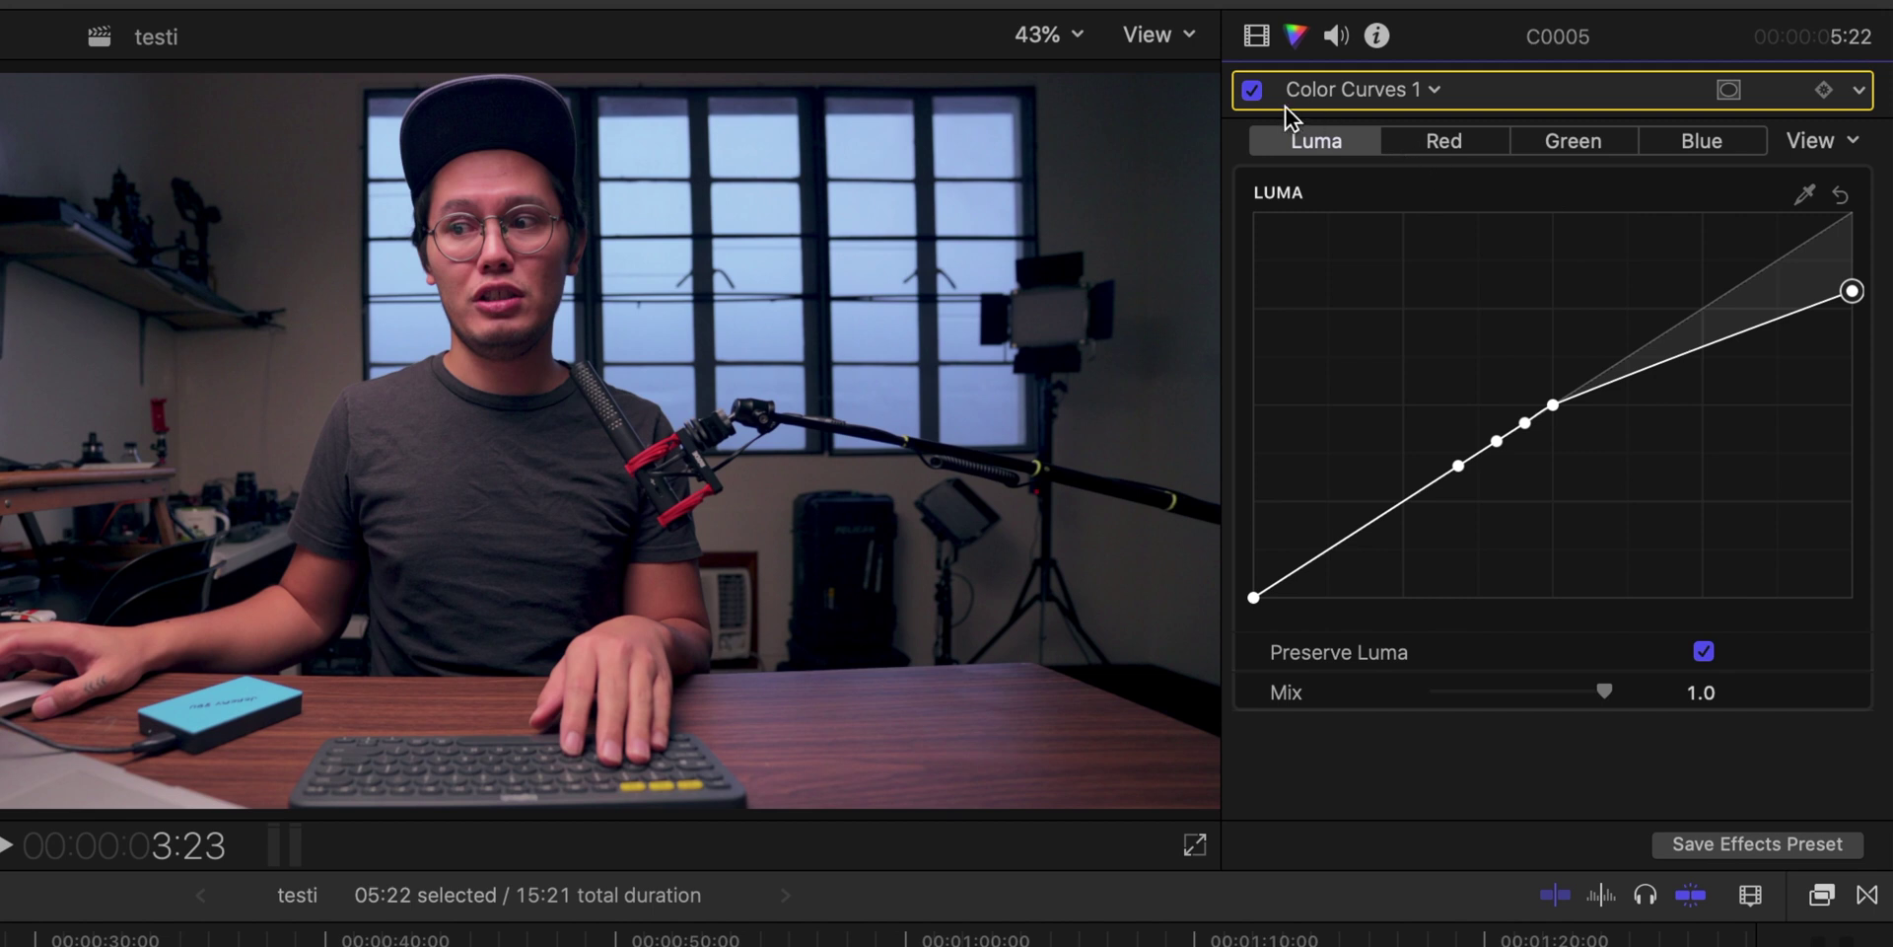
# Compare the image with and without the Color Curves correction, and review the effects applied to the clip.
pyautogui.click(1253, 96)
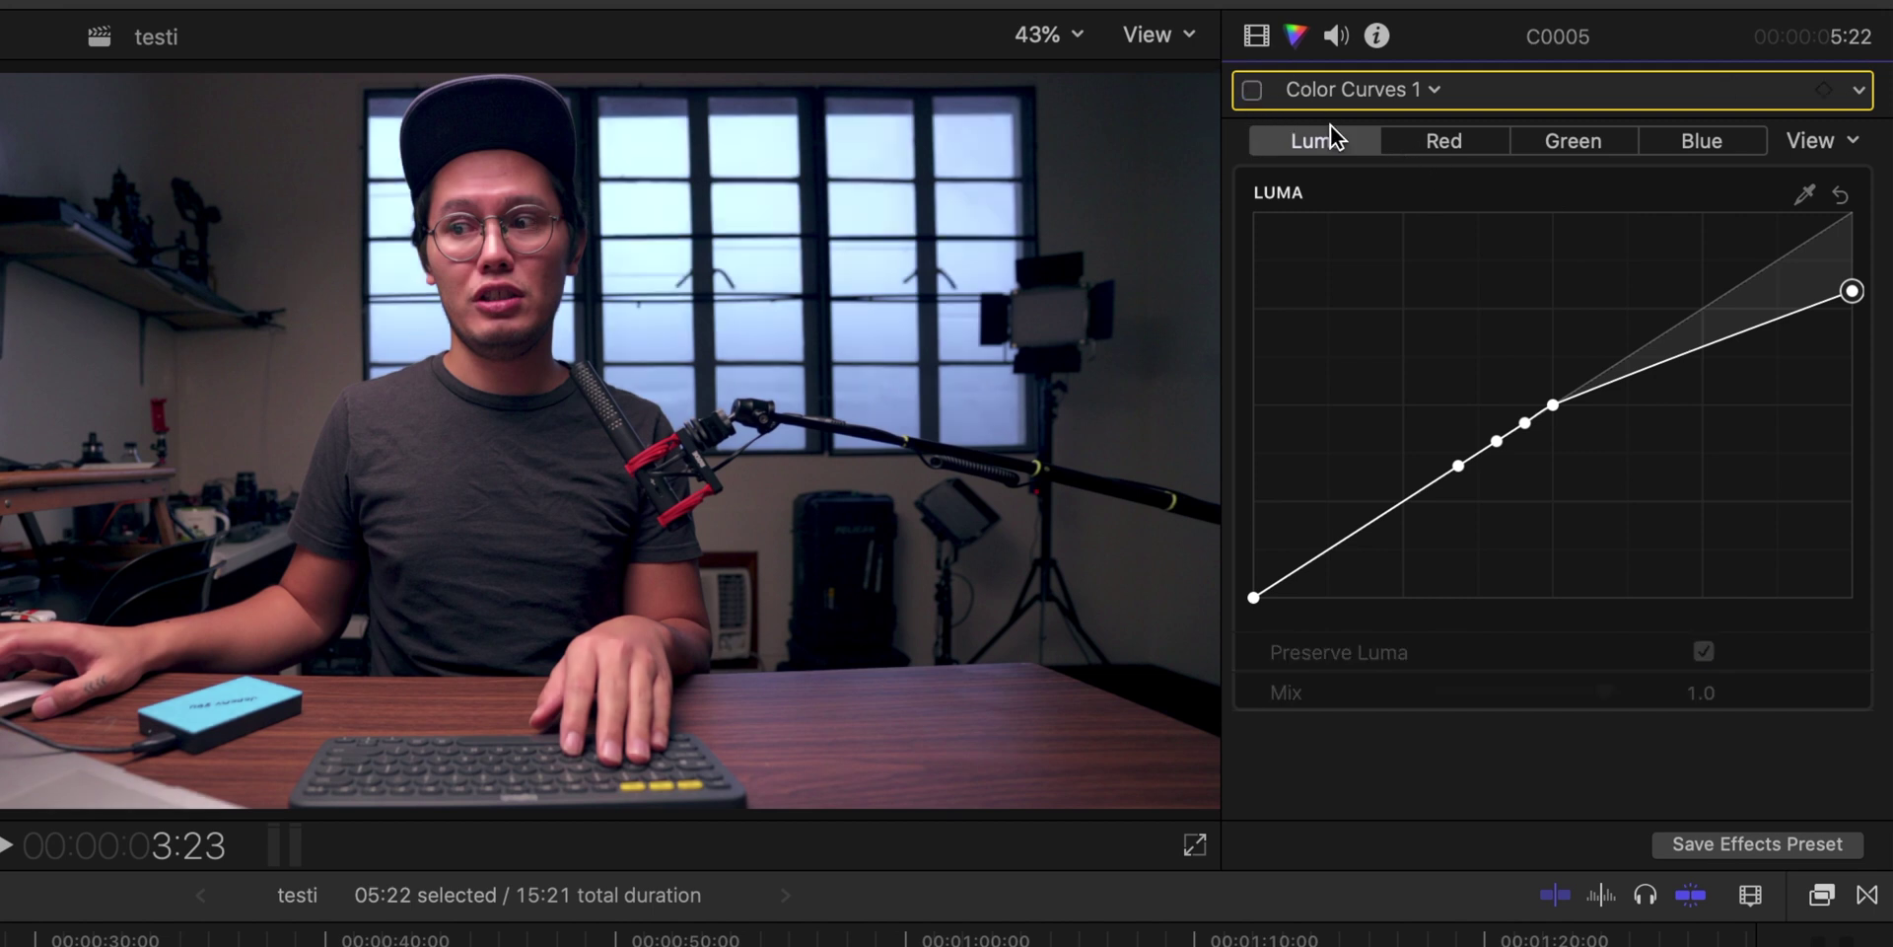
pyautogui.click(1253, 92)
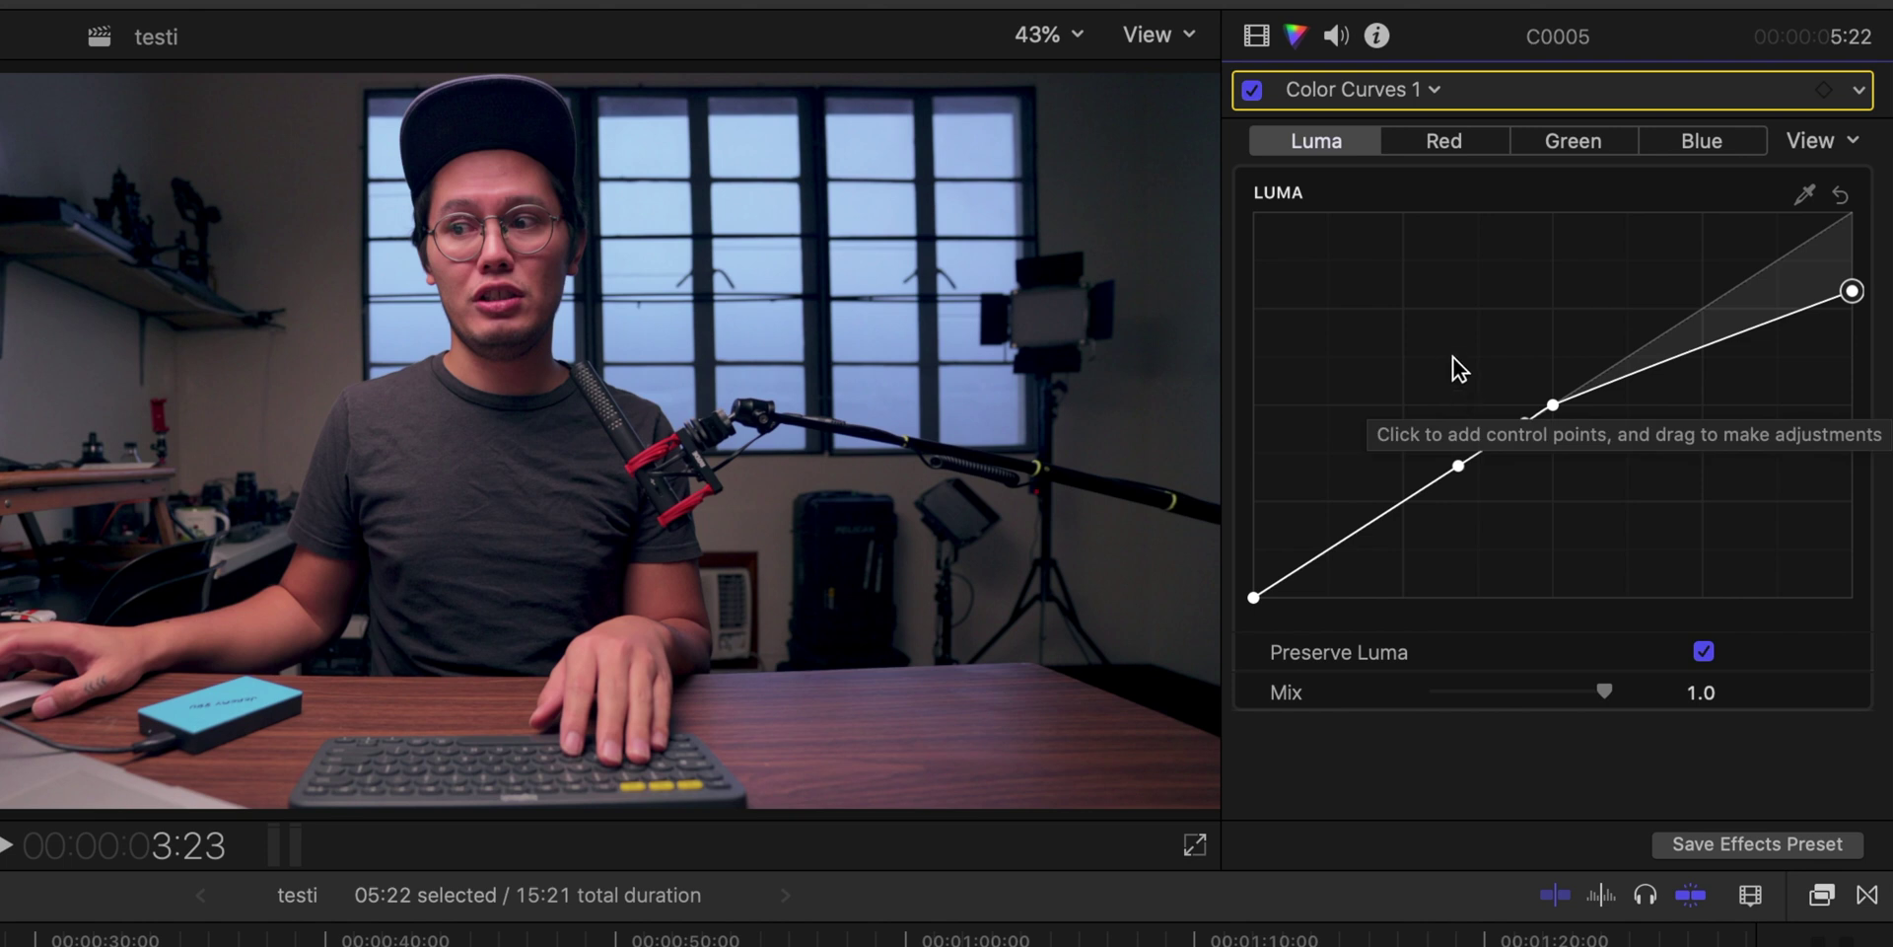
pyautogui.click(1258, 38)
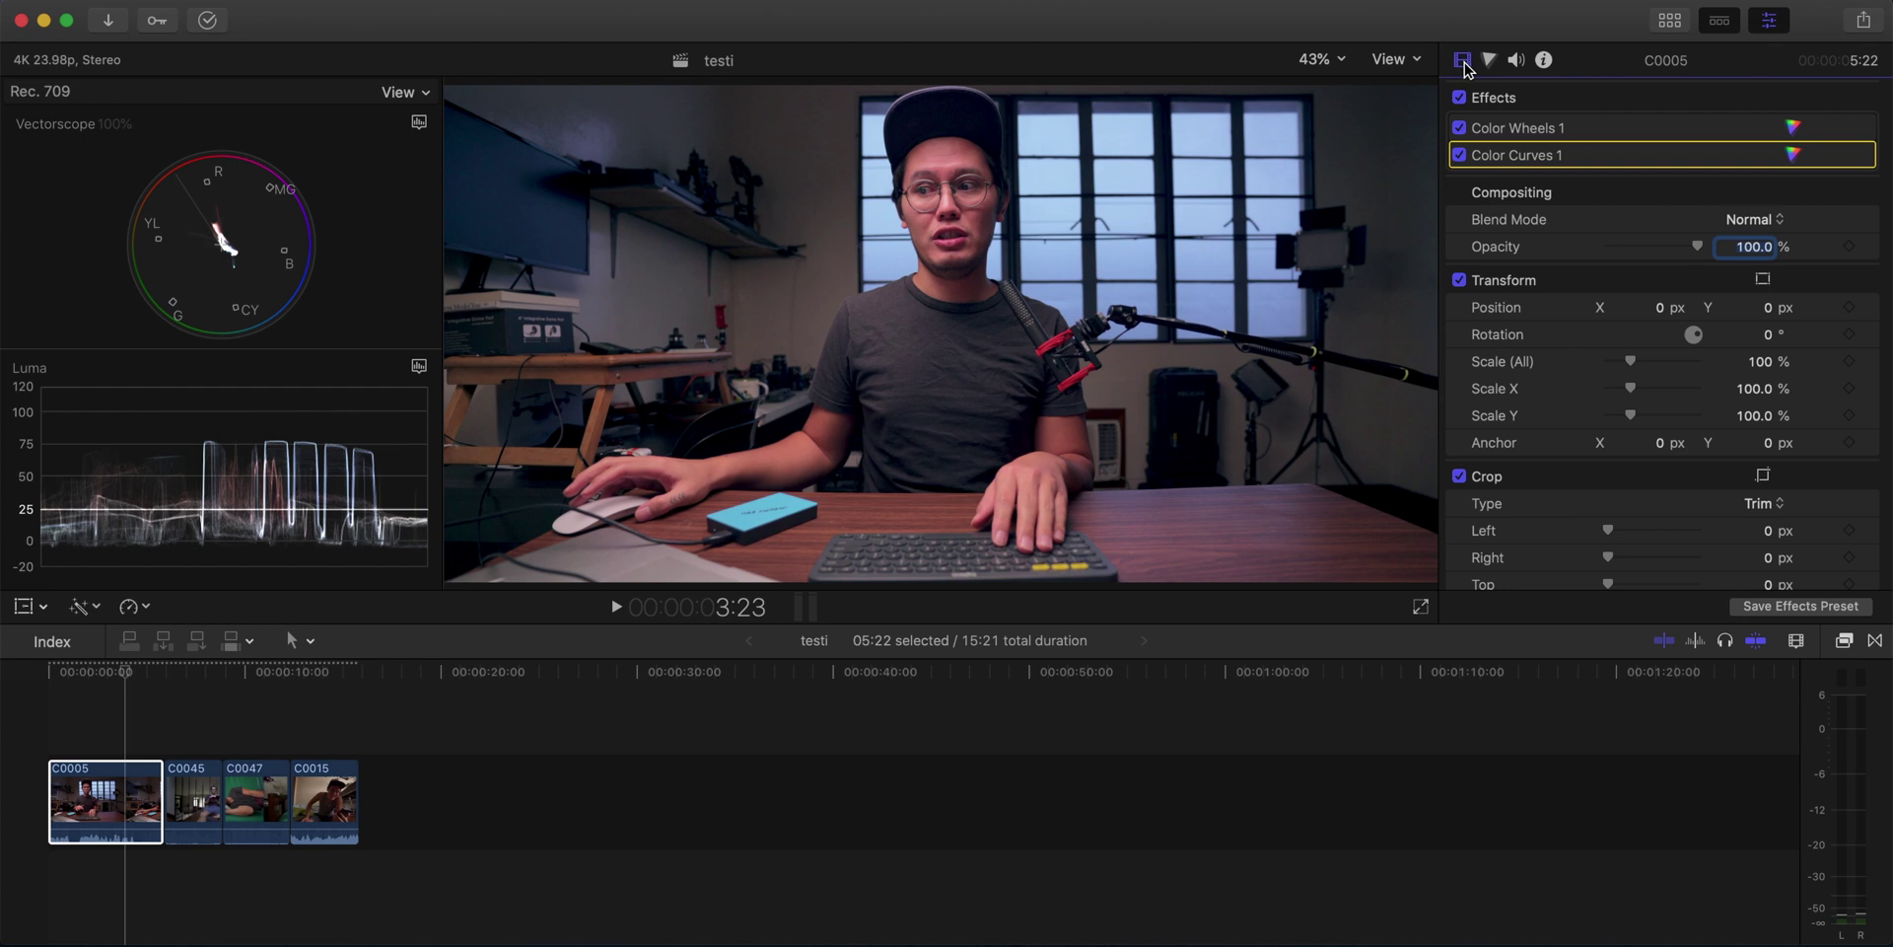
pyautogui.click(1489, 60)
# Add a Hue/Saturation Curves correction and place orange, yellow and pinkish-red control points on the Hue vs Hue curve.
pyautogui.click(1516, 97)
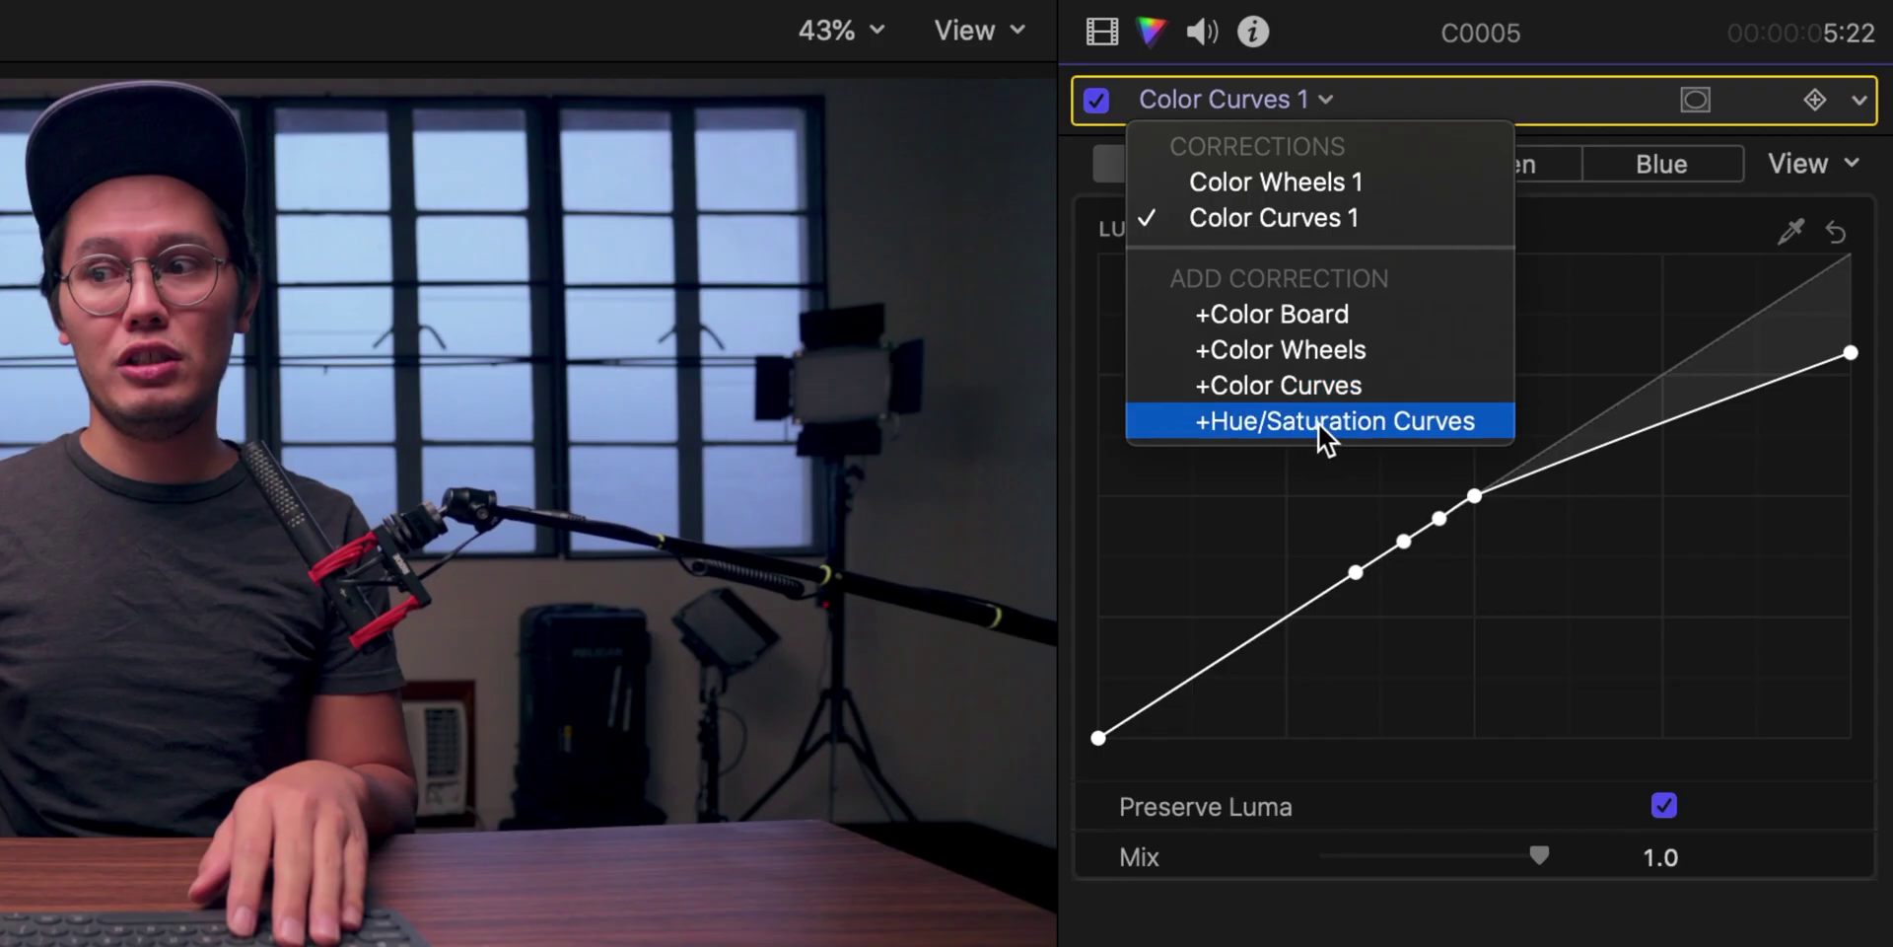
pyautogui.click(1336, 418)
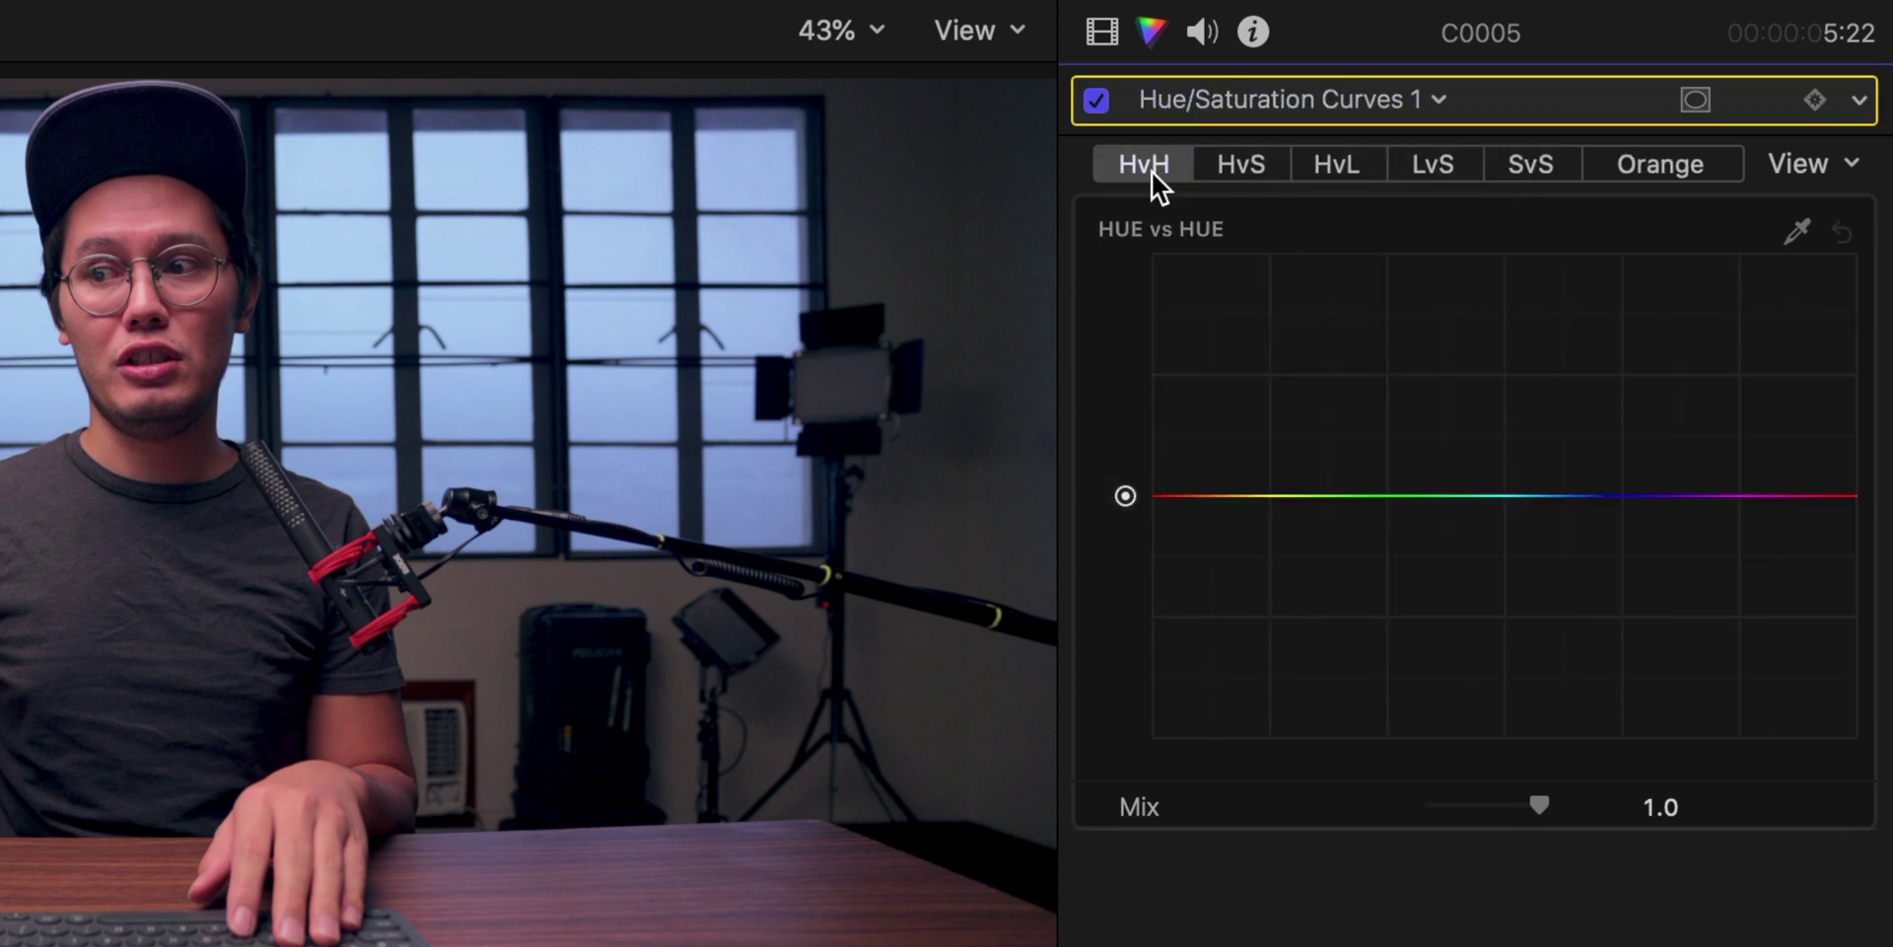
pyautogui.click(1205, 497)
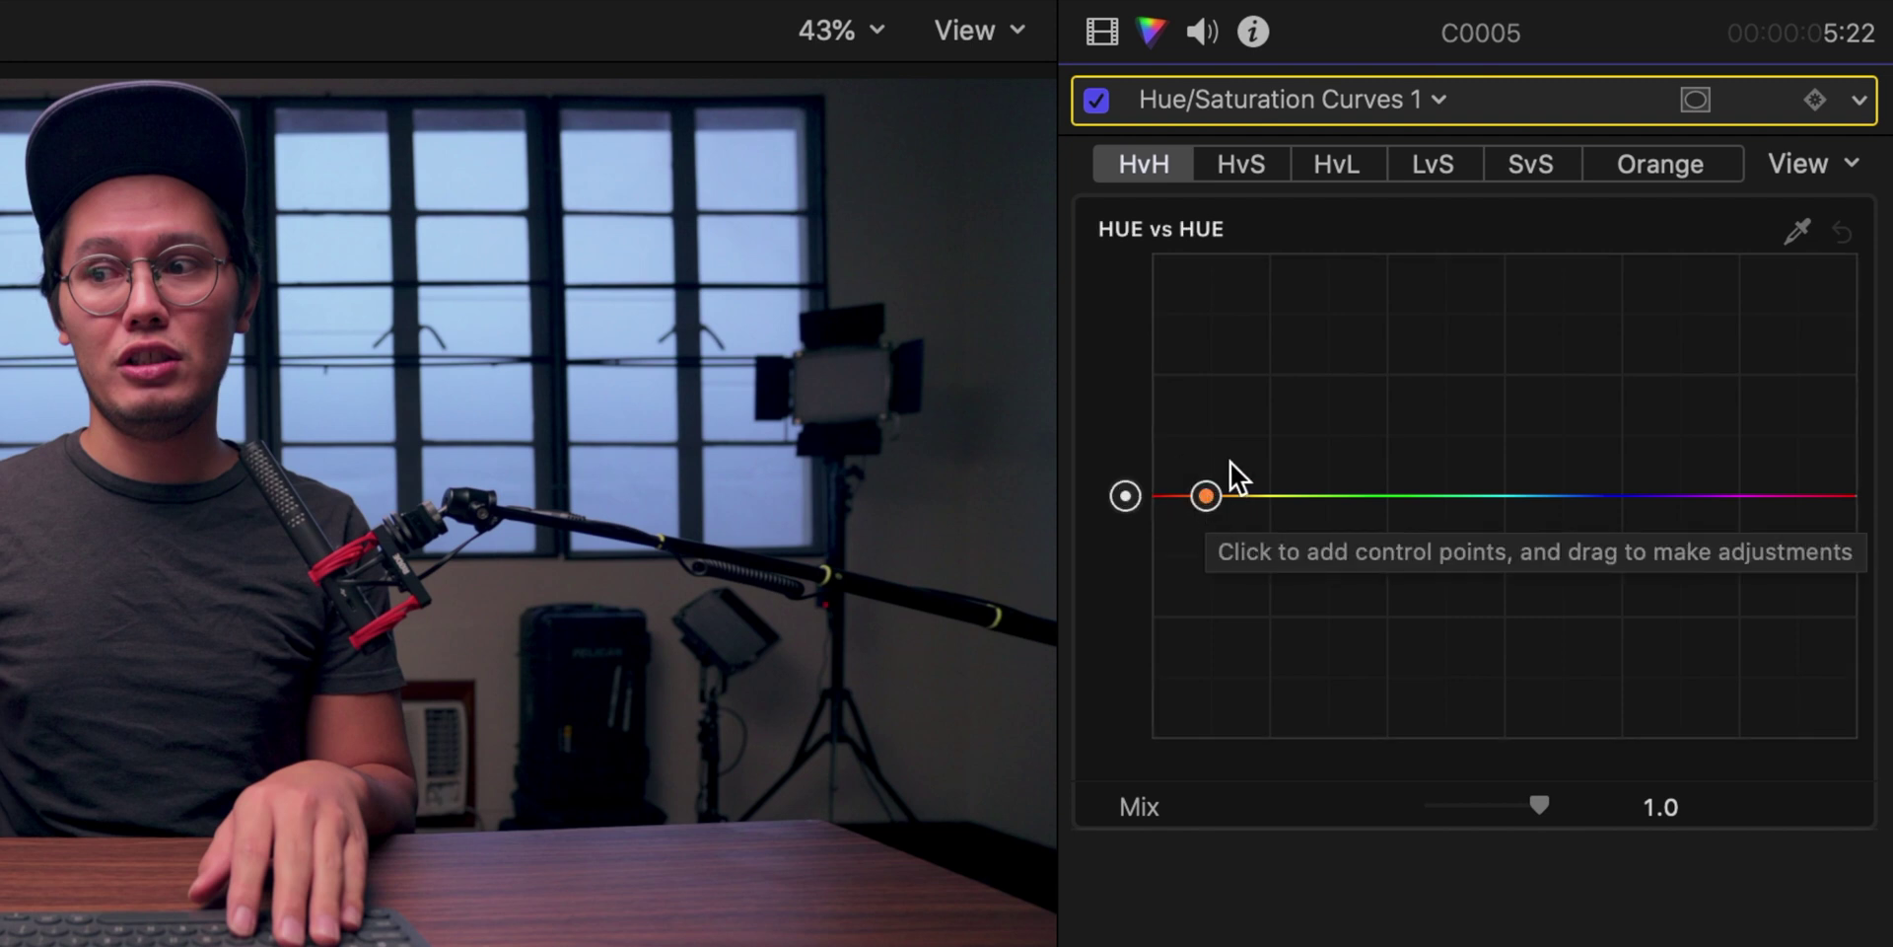
pyautogui.click(1266, 495)
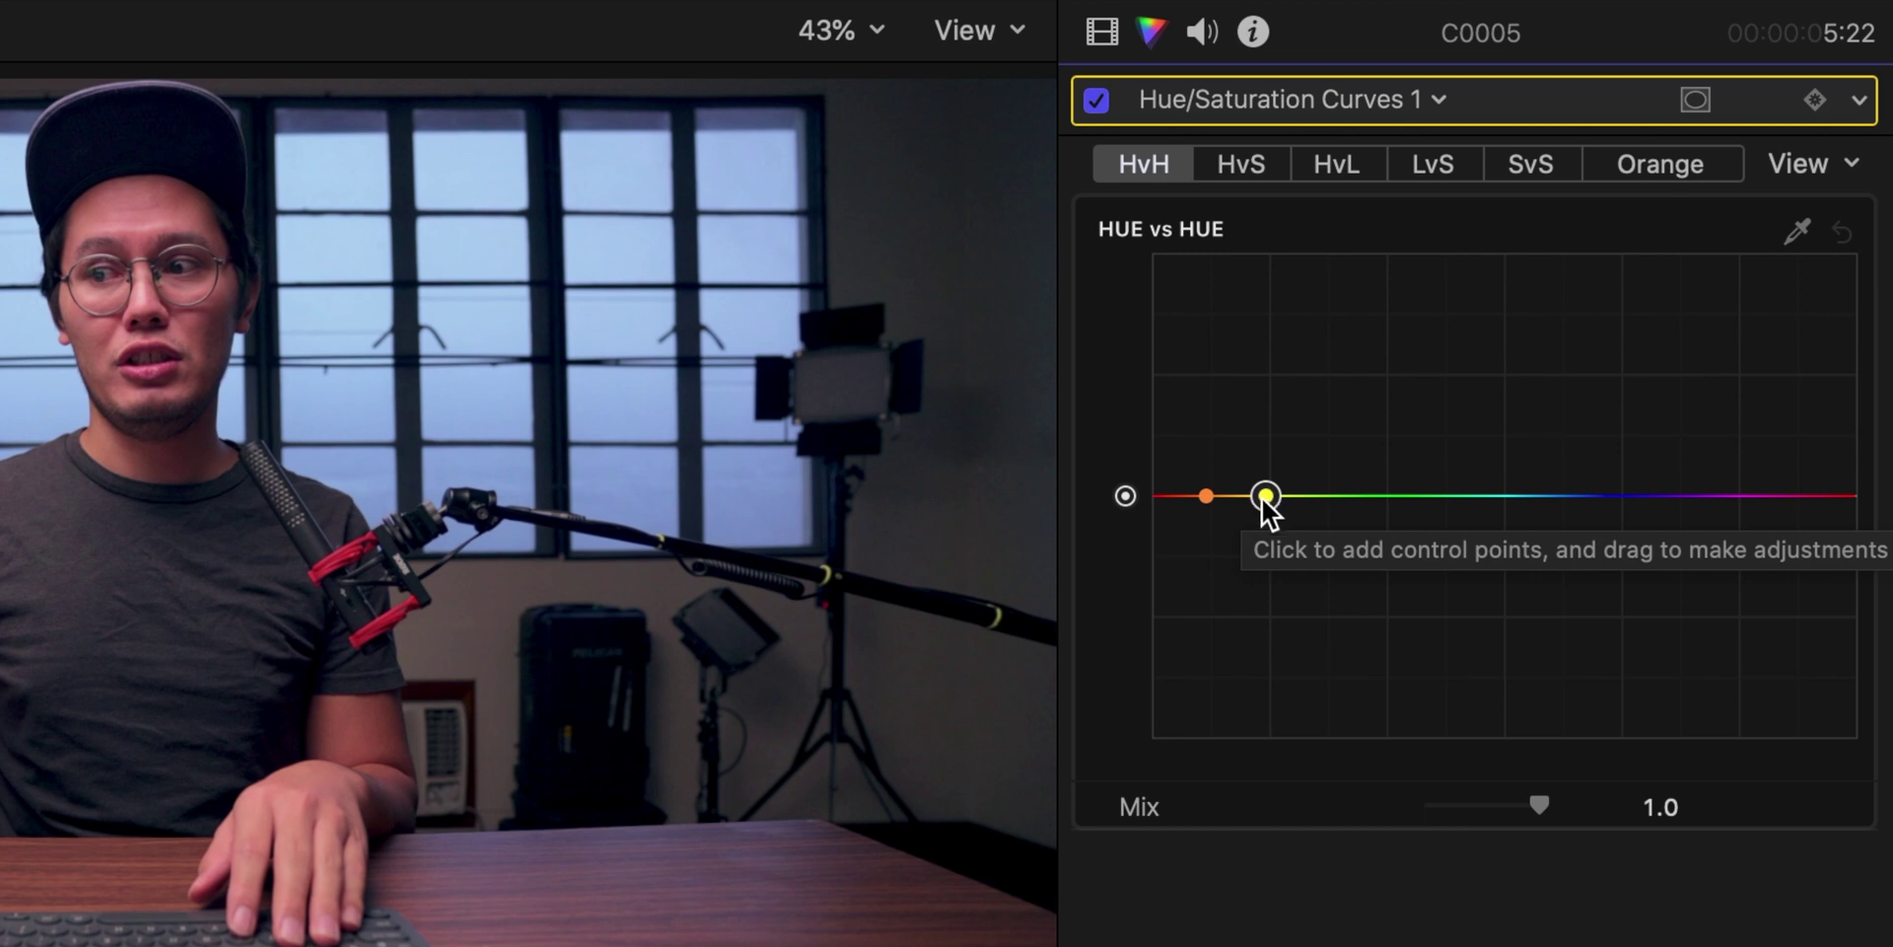
pyautogui.click(1820, 497)
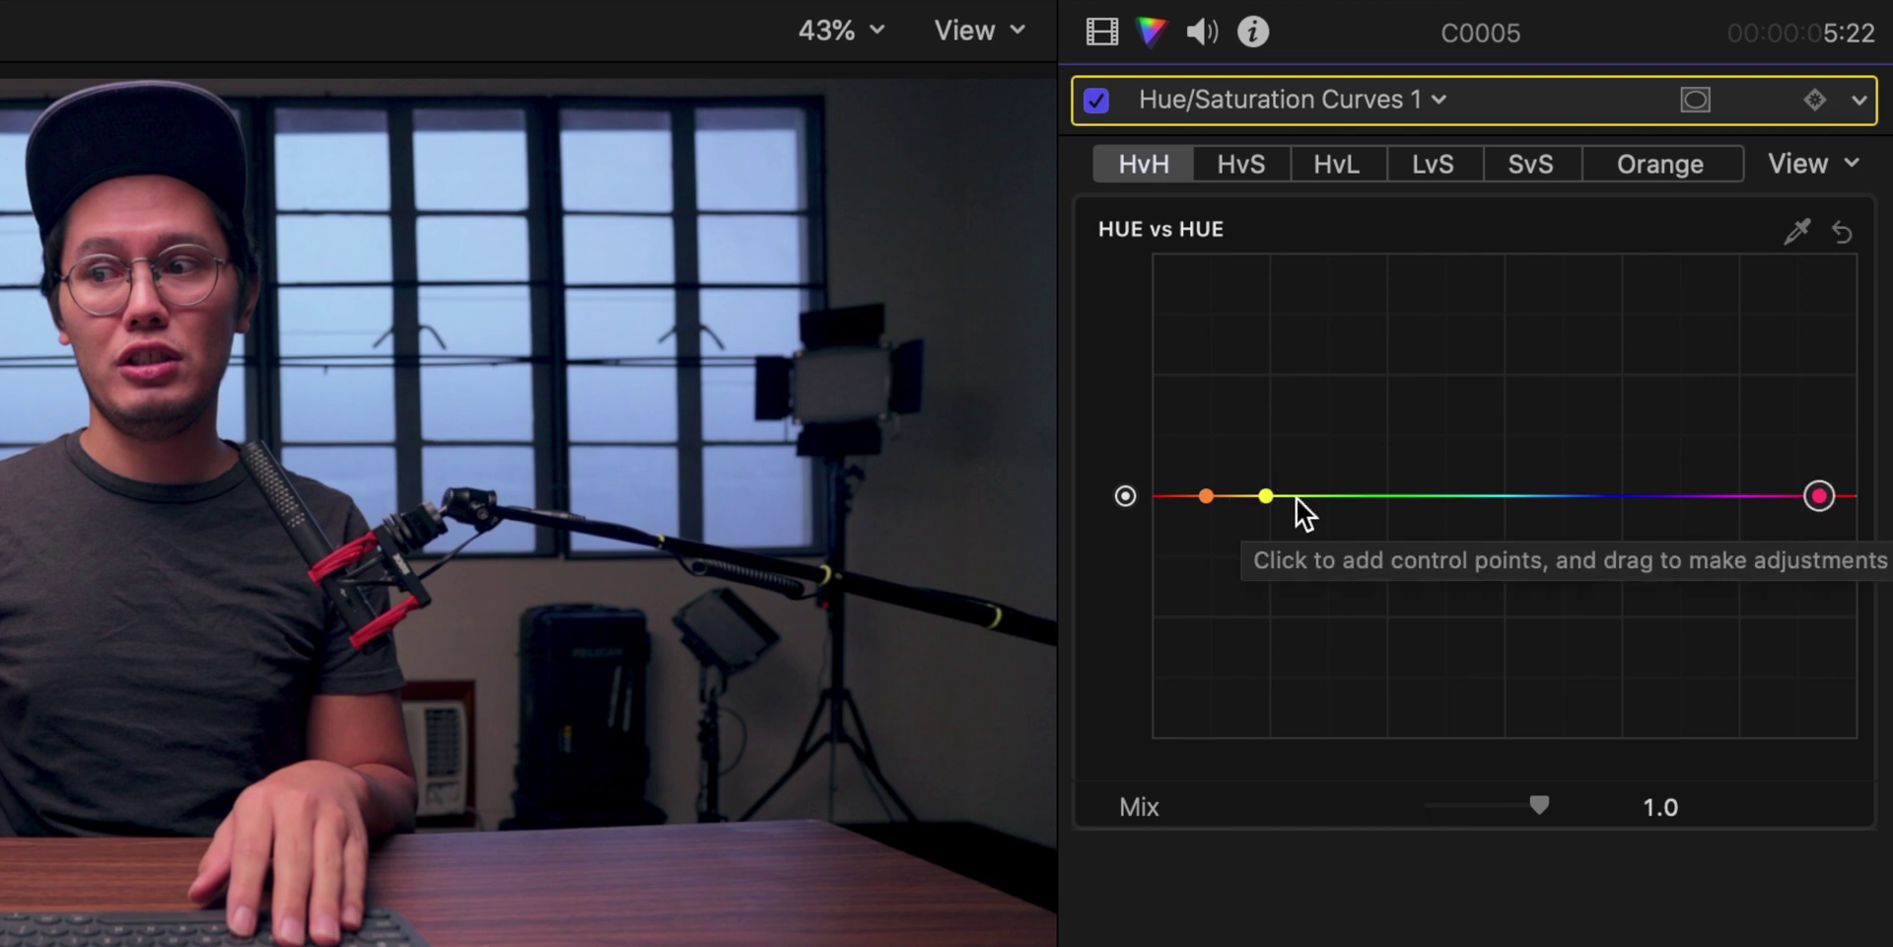
# Try shifting the orange control point on the Hue vs Hue curve in both directions to test skin hues.
pyautogui.click(1207, 497)
pyautogui.moveTo(1205, 498); pyautogui.dragTo(1209, 548)
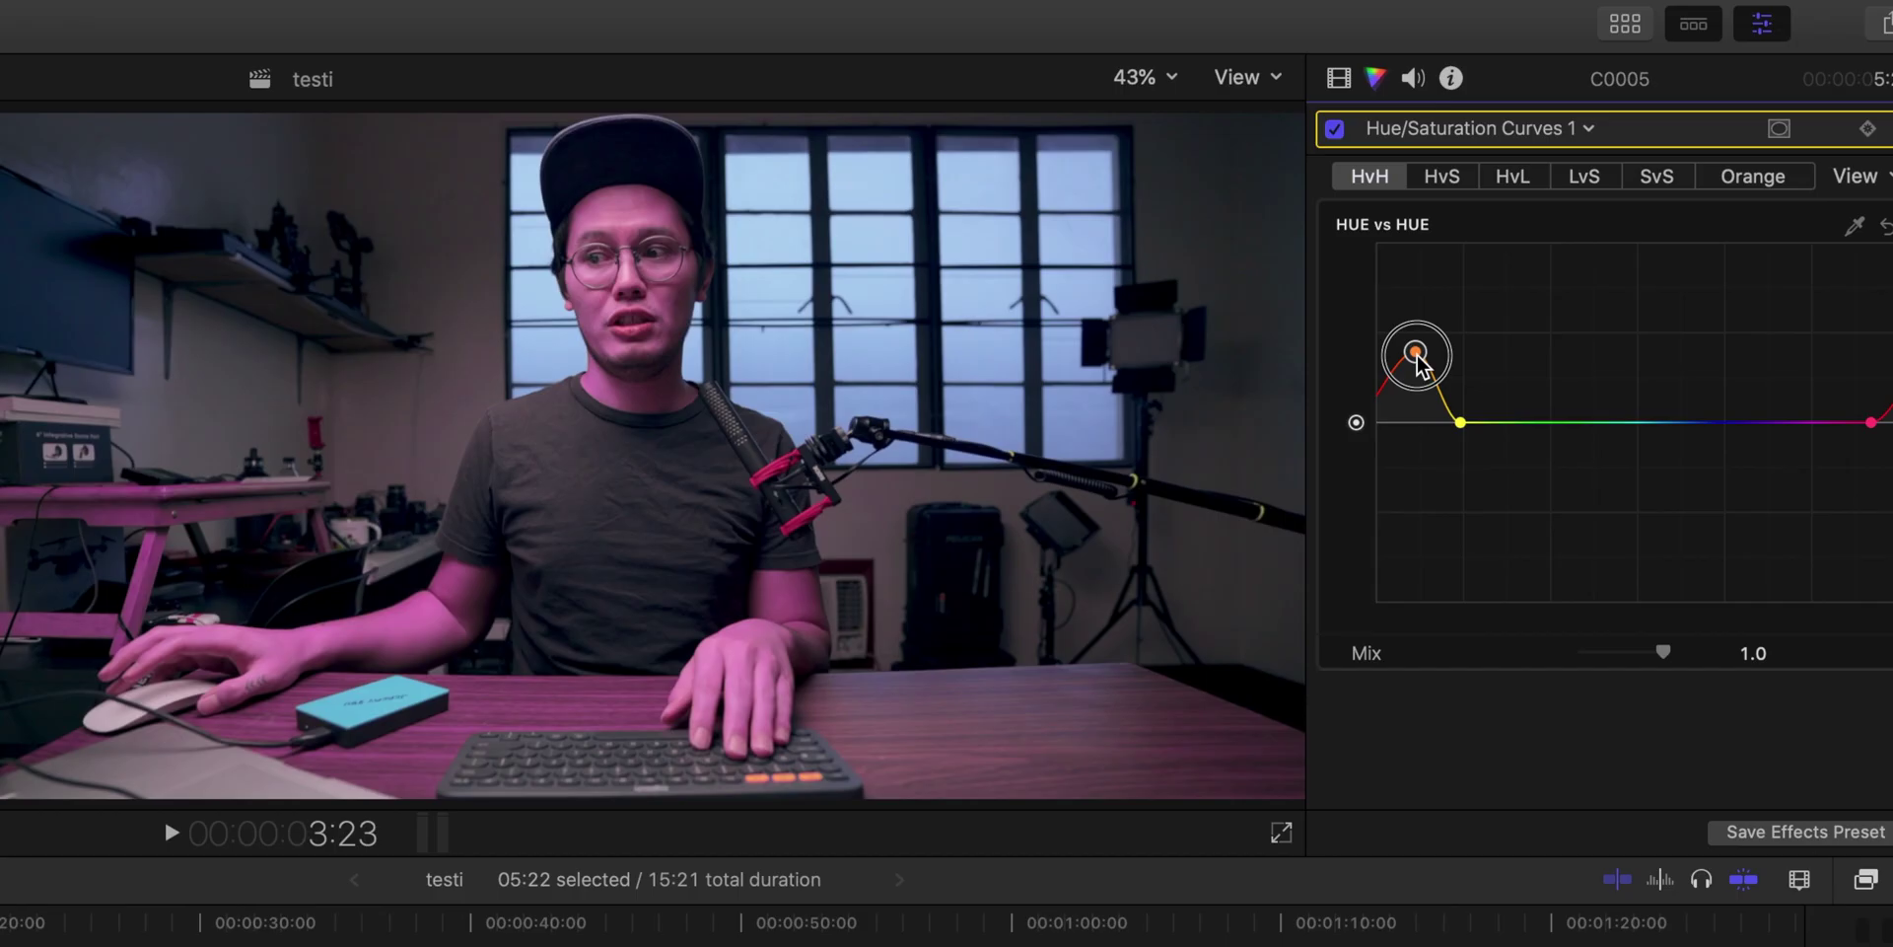
pyautogui.moveTo(1420, 464); pyautogui.dragTo(1407, 422)
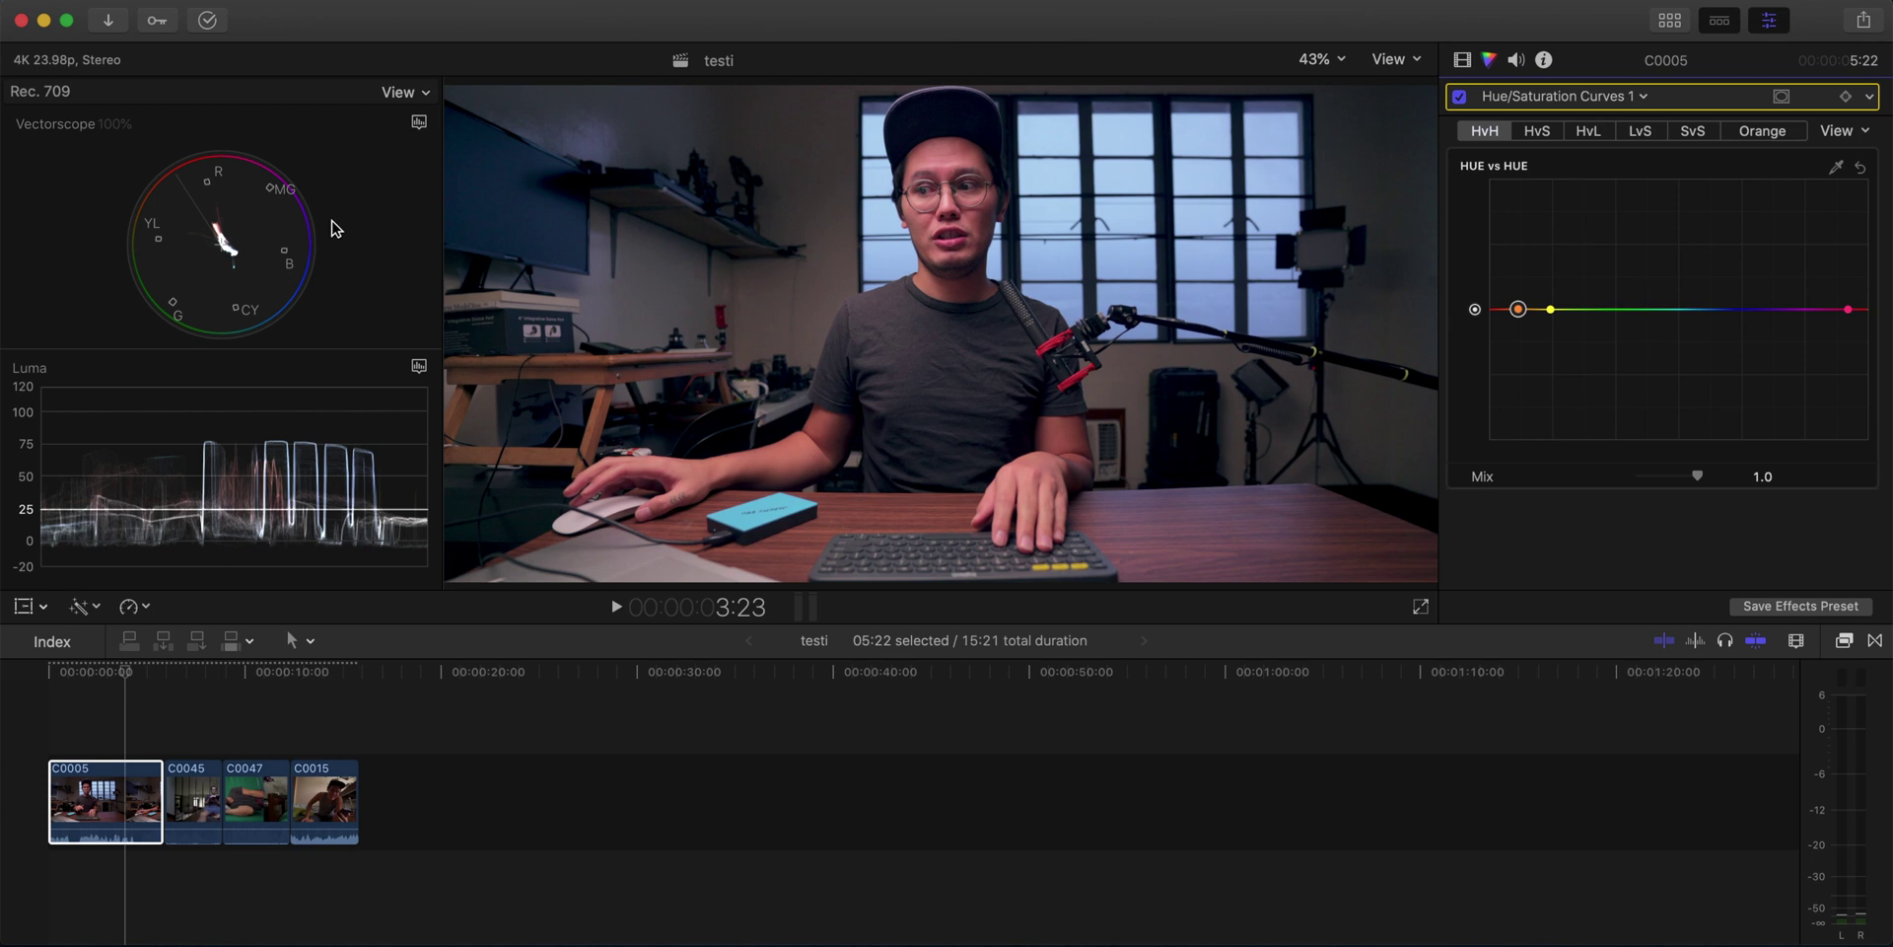
# Switch the video scopes to a single-scope layout and display the Vectorscope in it.
pyautogui.click(419, 124)
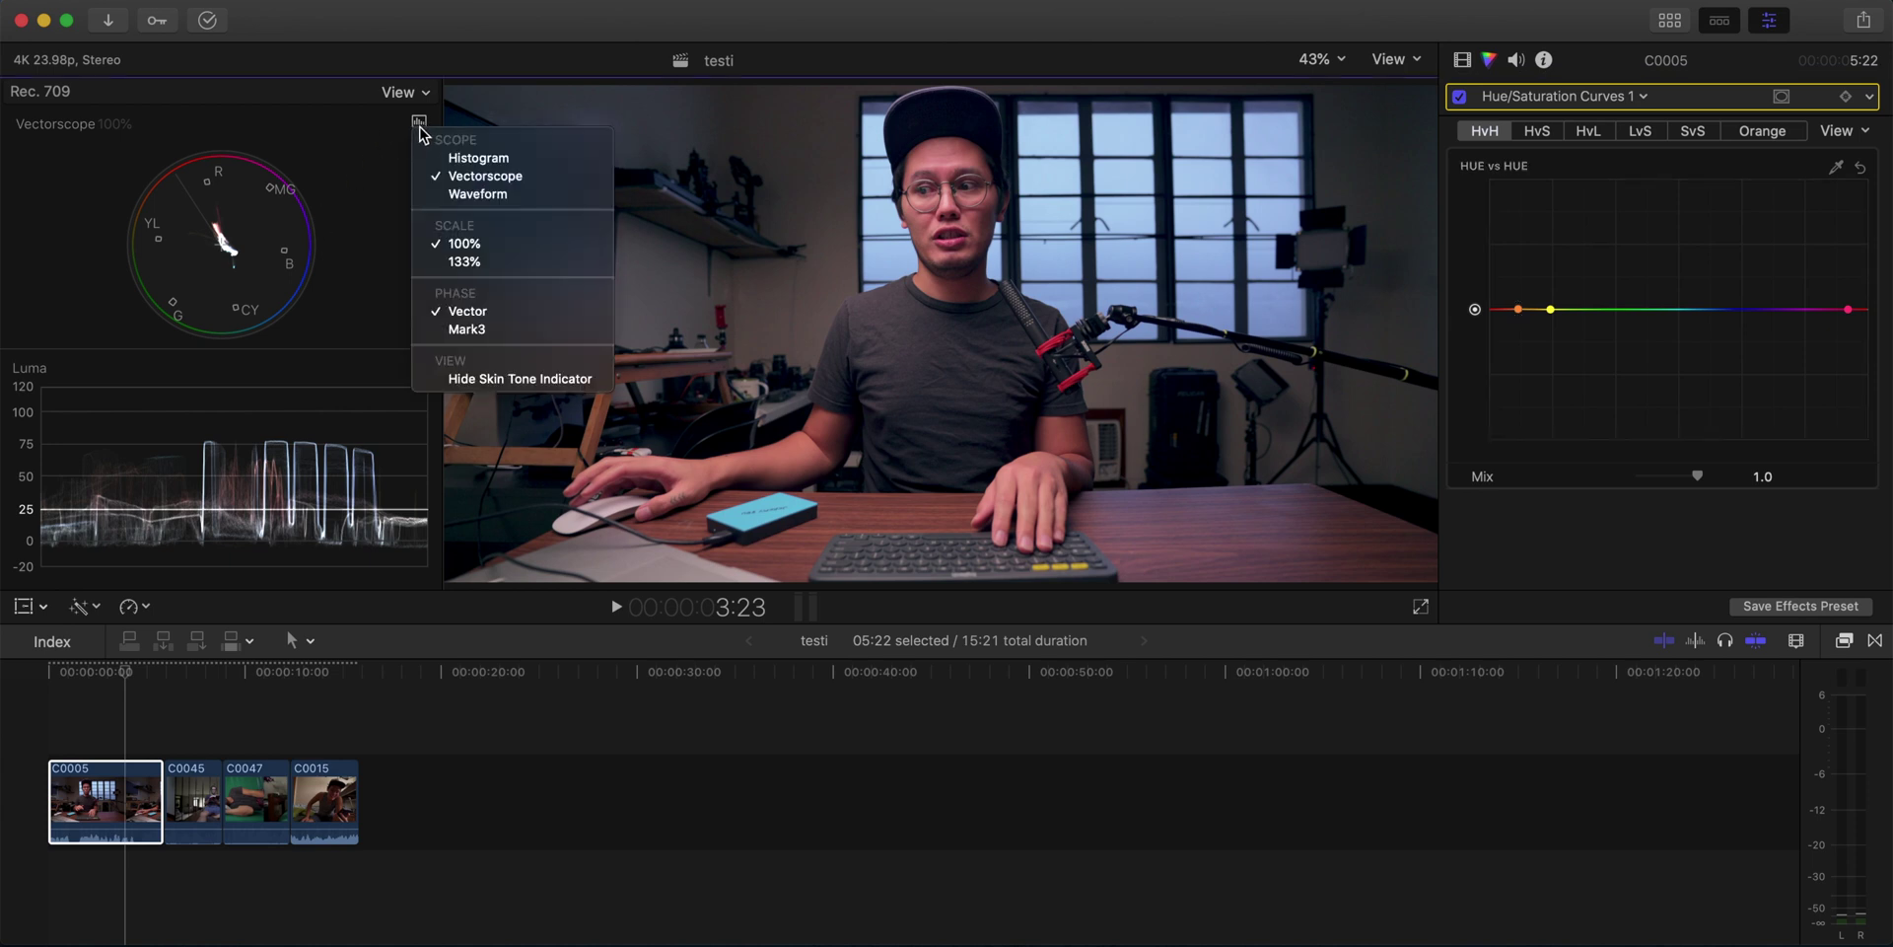
pyautogui.click(405, 92)
pyautogui.click(406, 92)
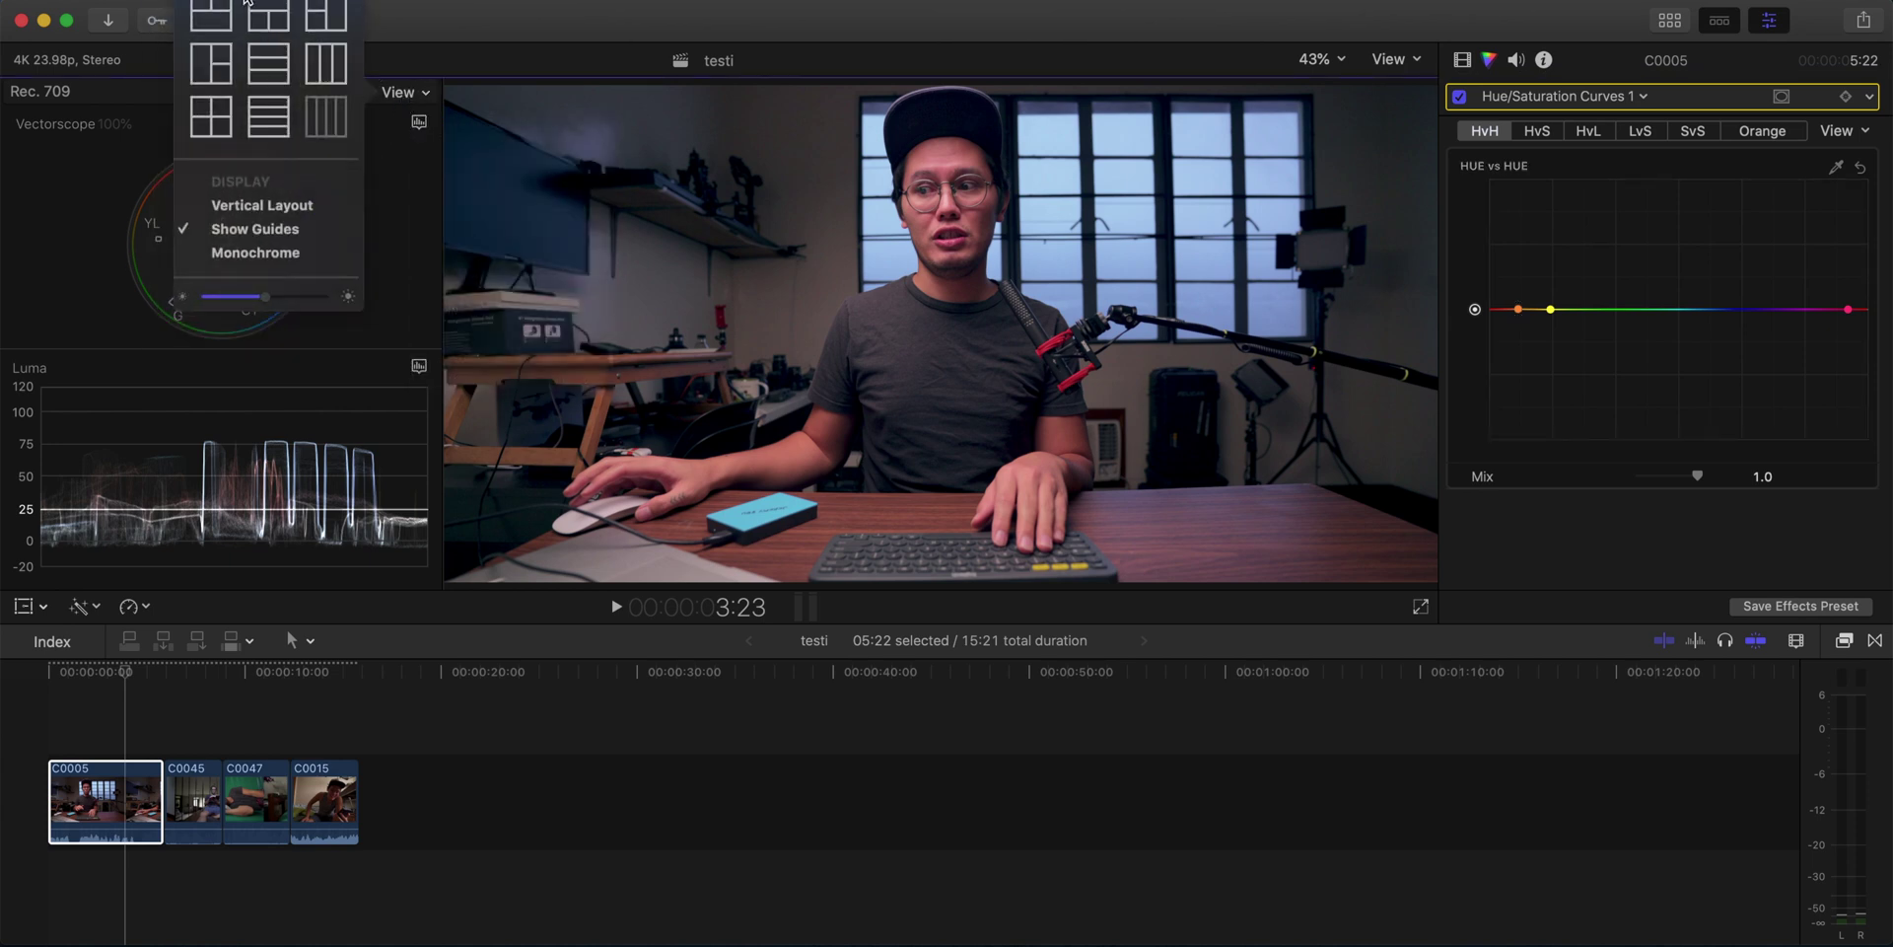
pyautogui.click(247, 6)
pyautogui.click(418, 122)
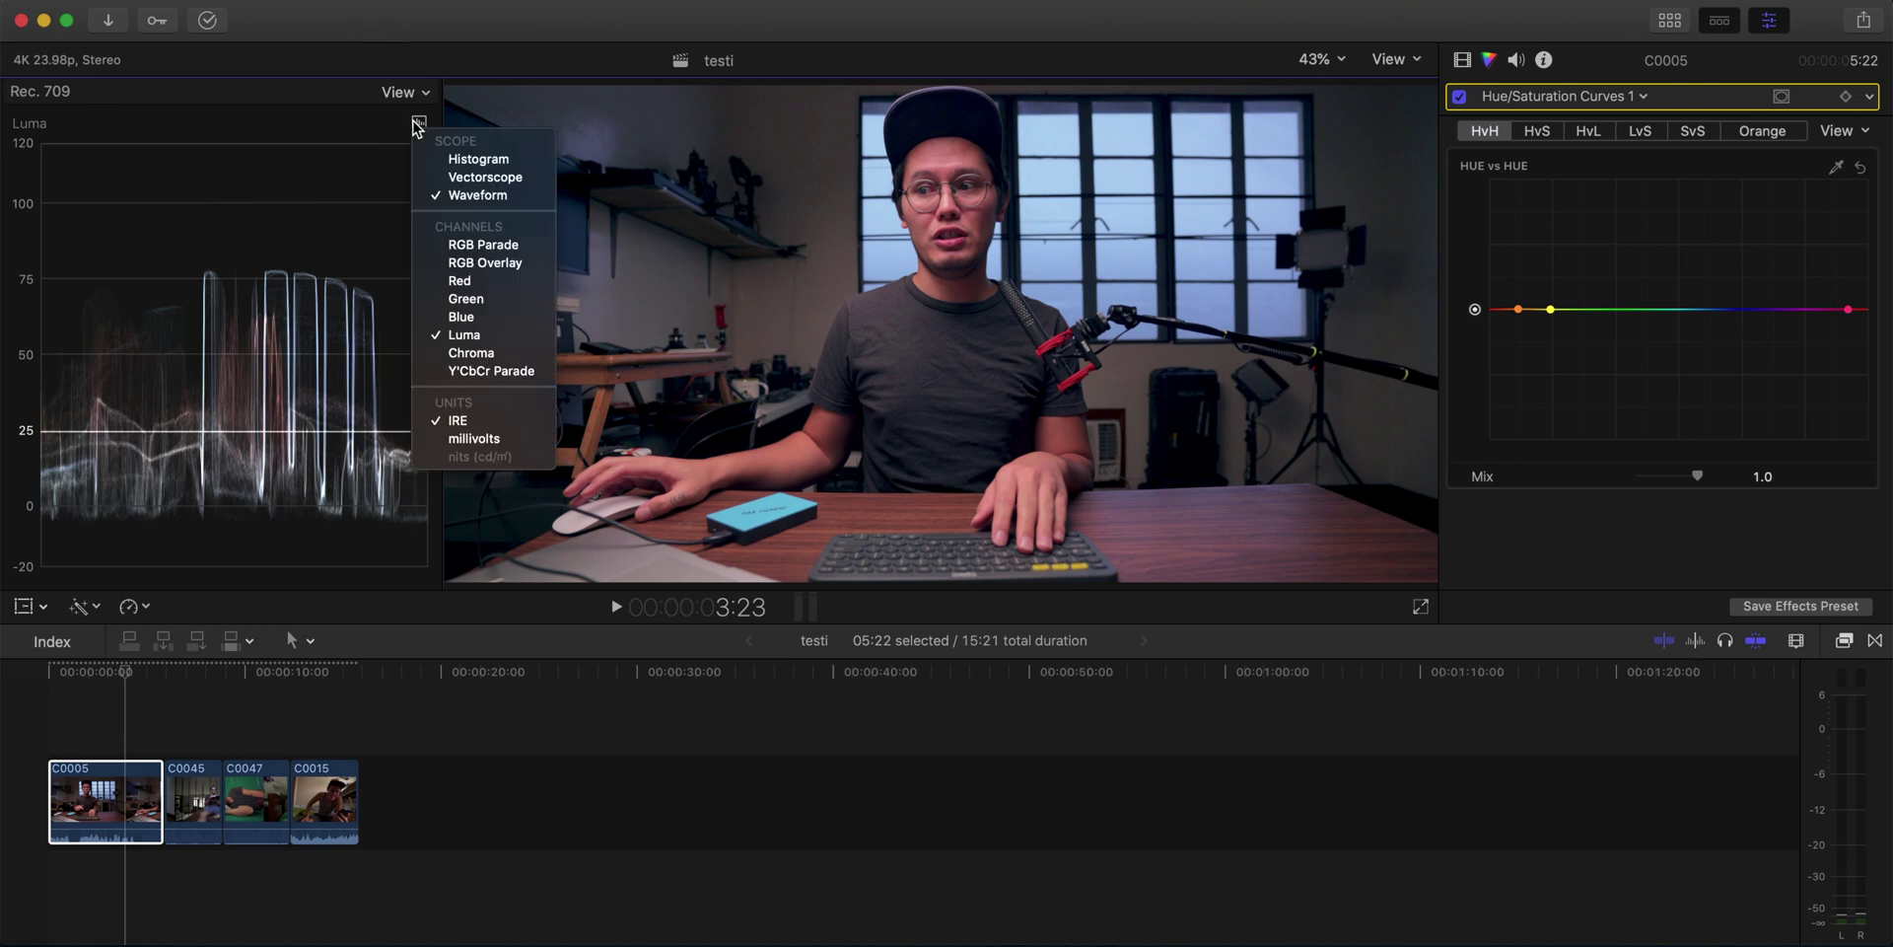
pyautogui.click(462, 184)
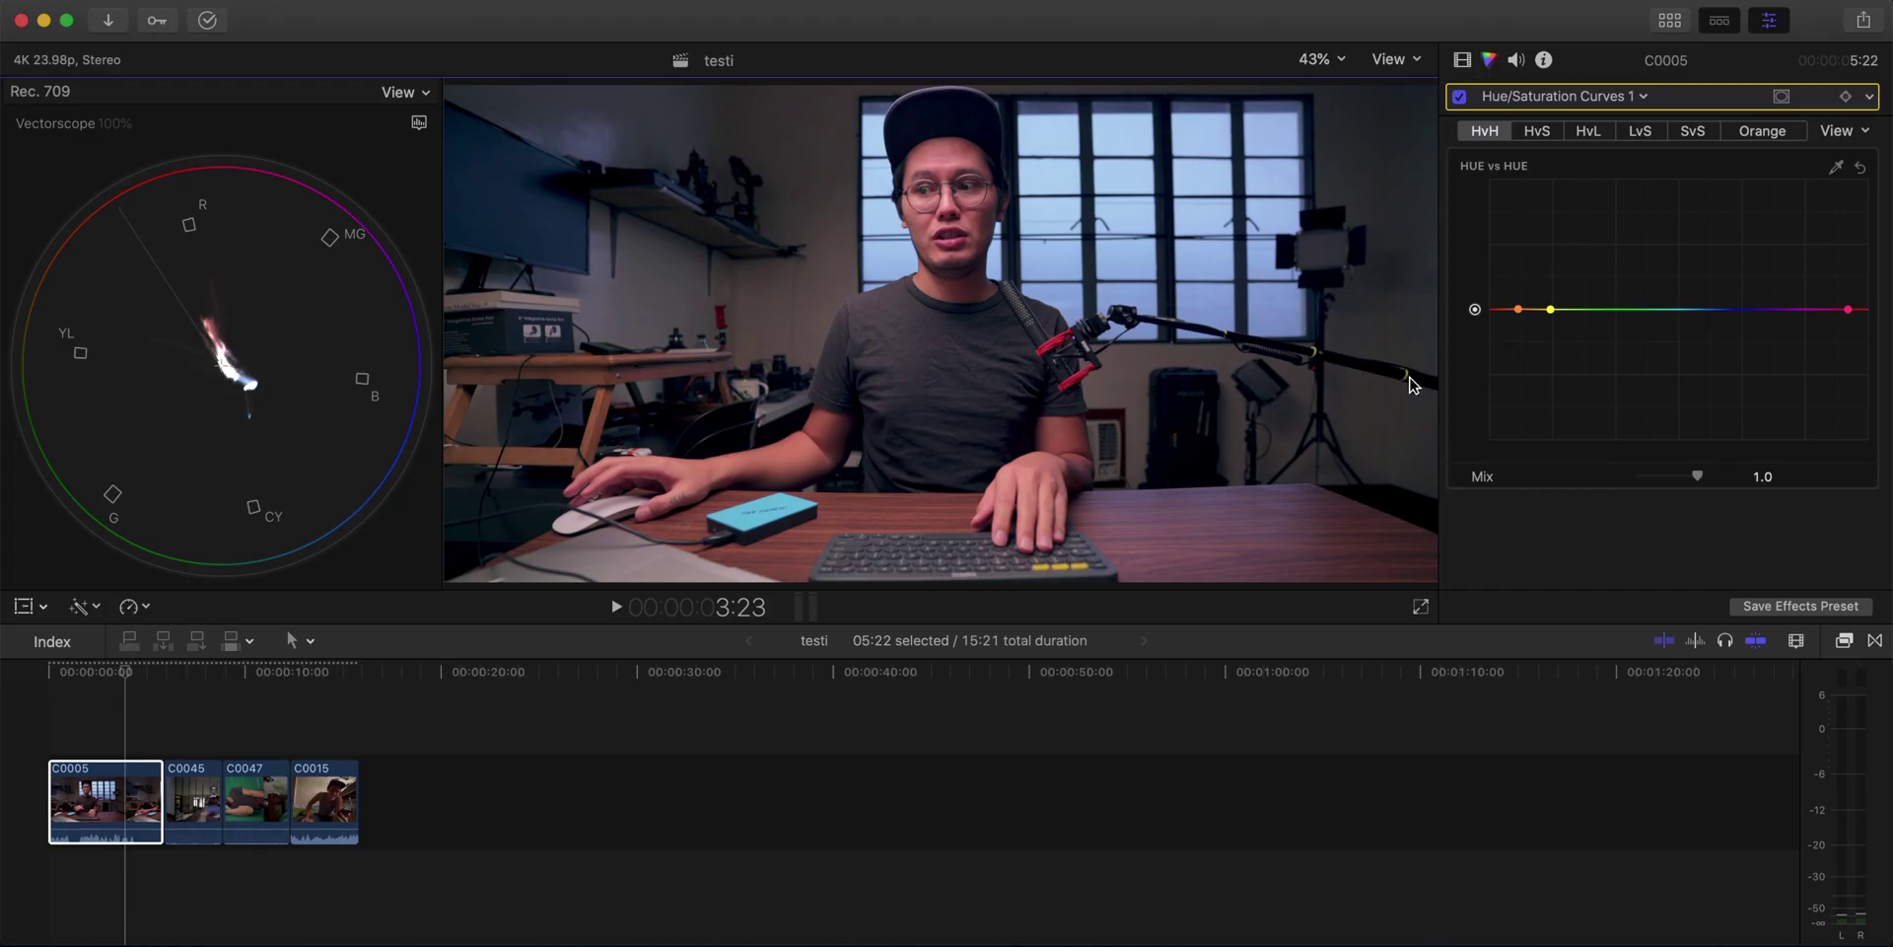
# Lower the orange control point slightly on the Hue vs Hue curve, shifting the skin hues toward the skin tone indicator.
pyautogui.click(1519, 309)
pyautogui.moveTo(1519, 313); pyautogui.dragTo(1514, 325)
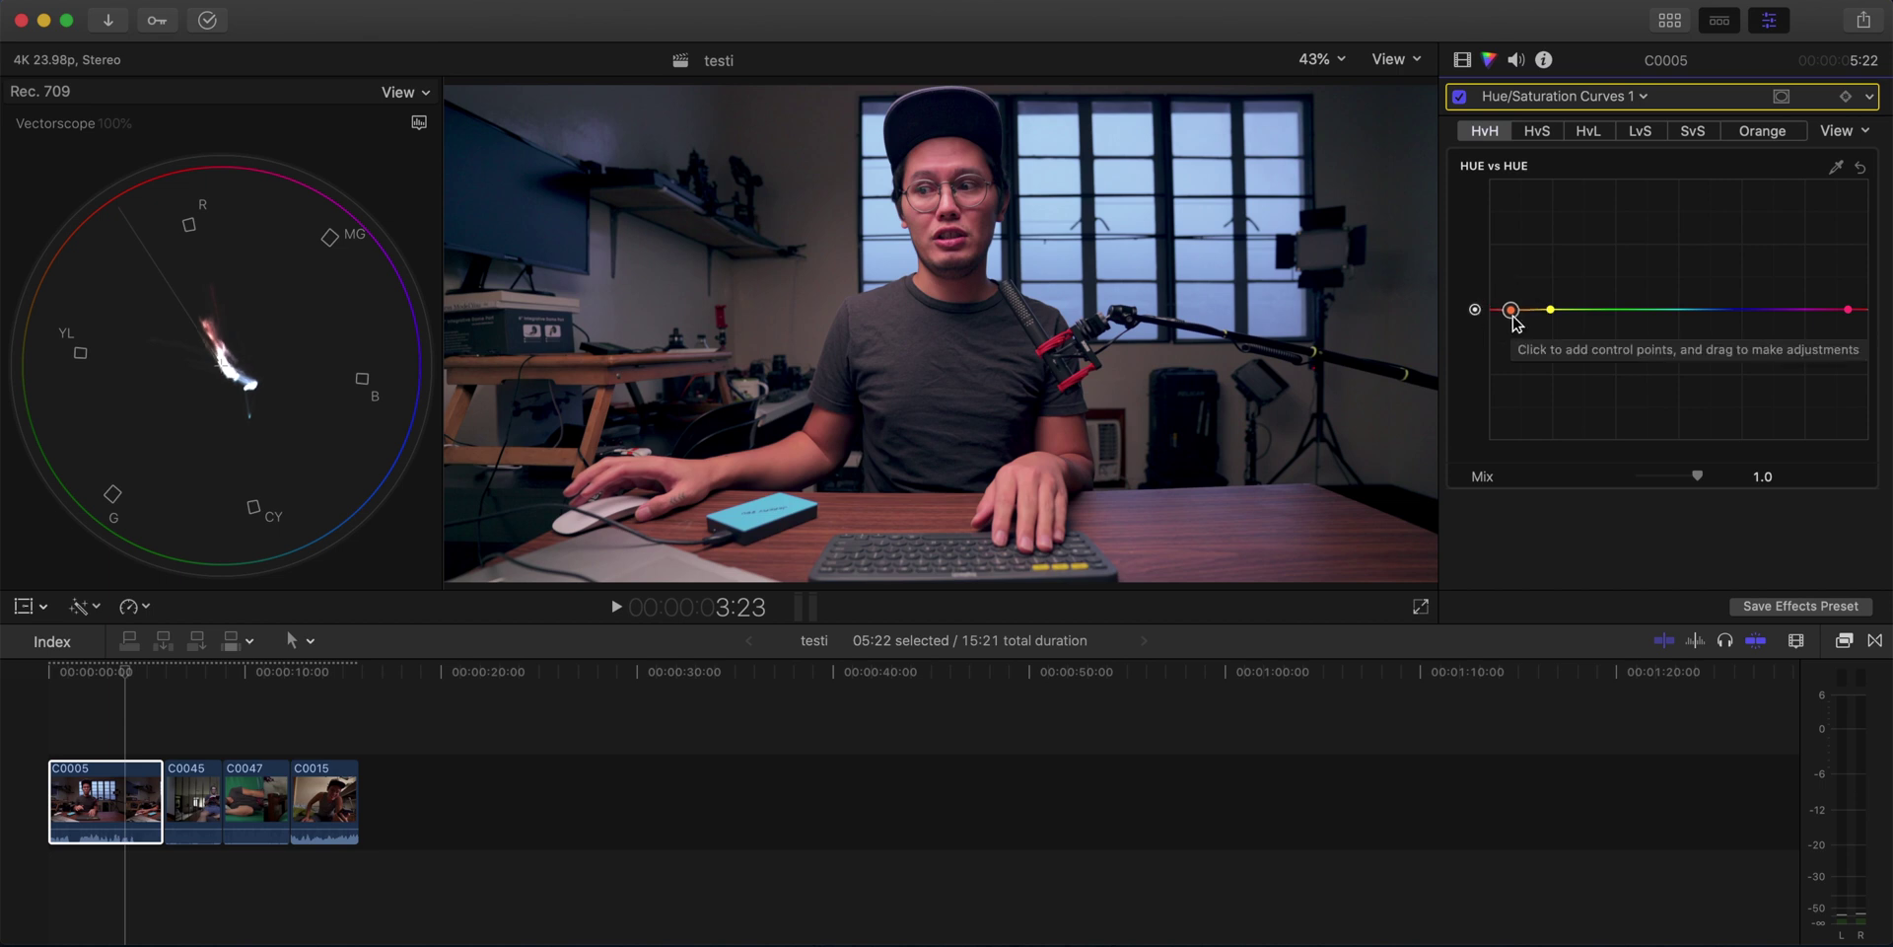
pyautogui.moveTo(1511, 311)
pyautogui.mouseDown()
pyautogui.moveTo(1509, 273)
pyautogui.moveTo(1529, 270)
pyautogui.moveTo(1519, 308)
pyautogui.mouseUp()
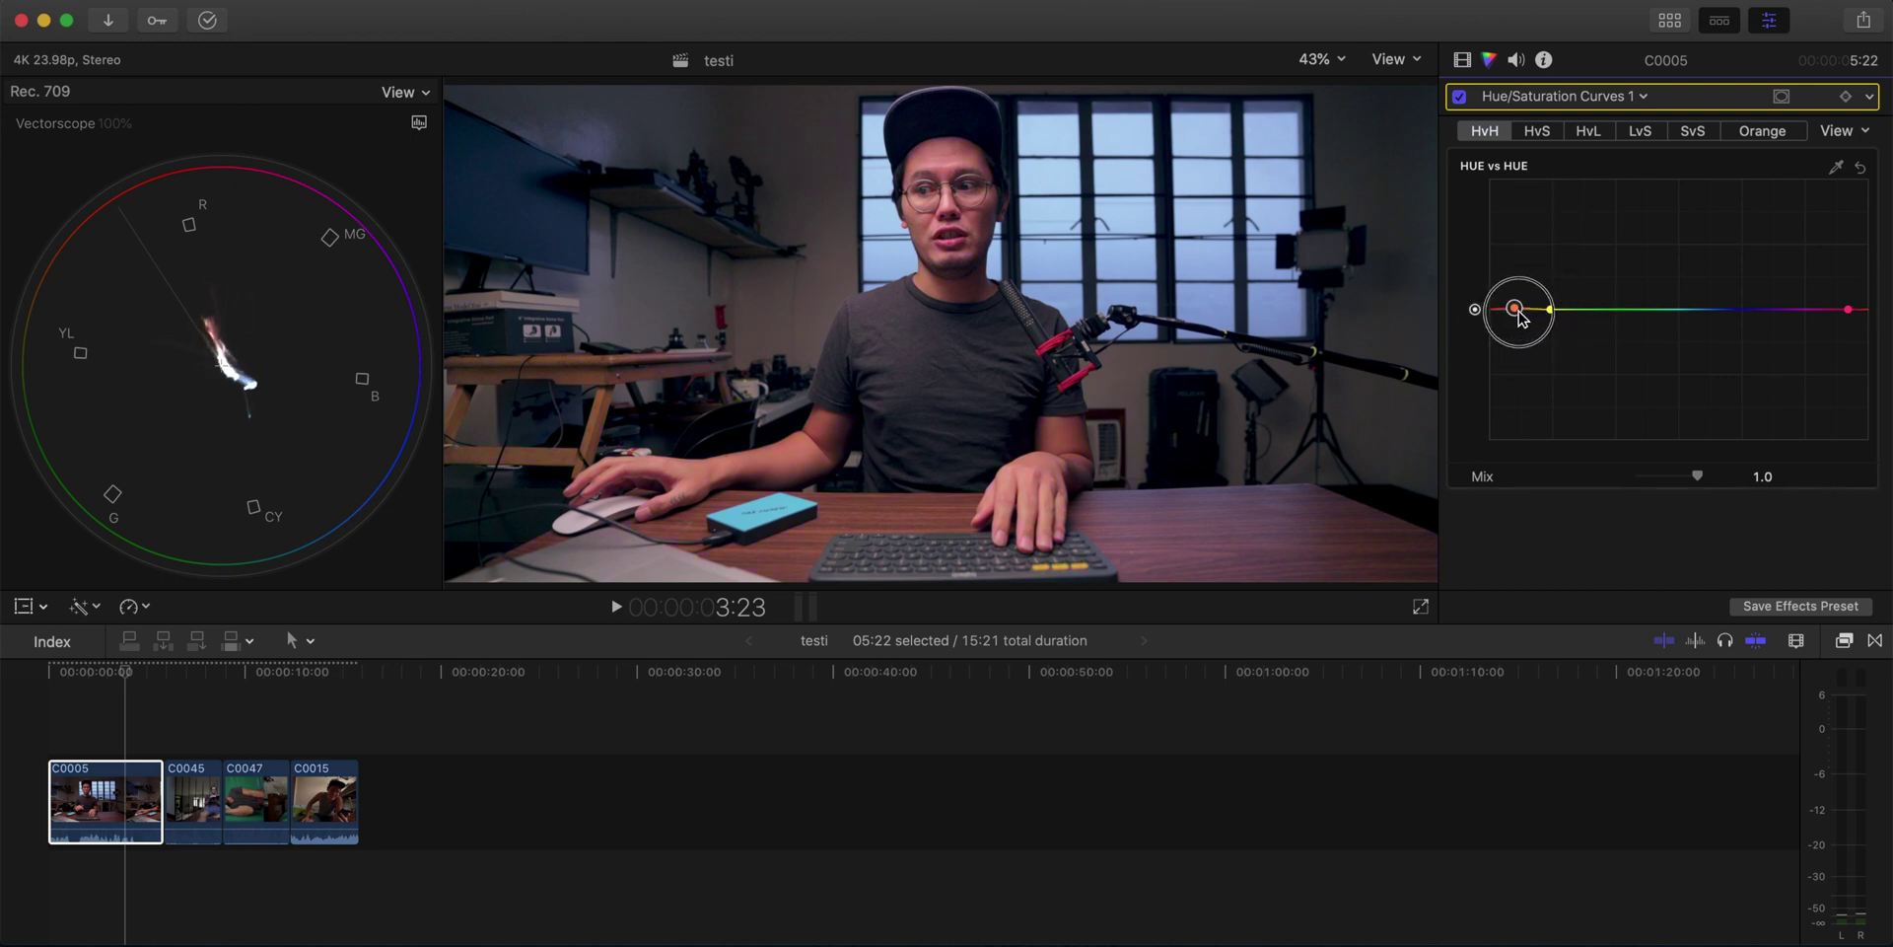
pyautogui.moveTo(1516, 317); pyautogui.dragTo(1517, 326)
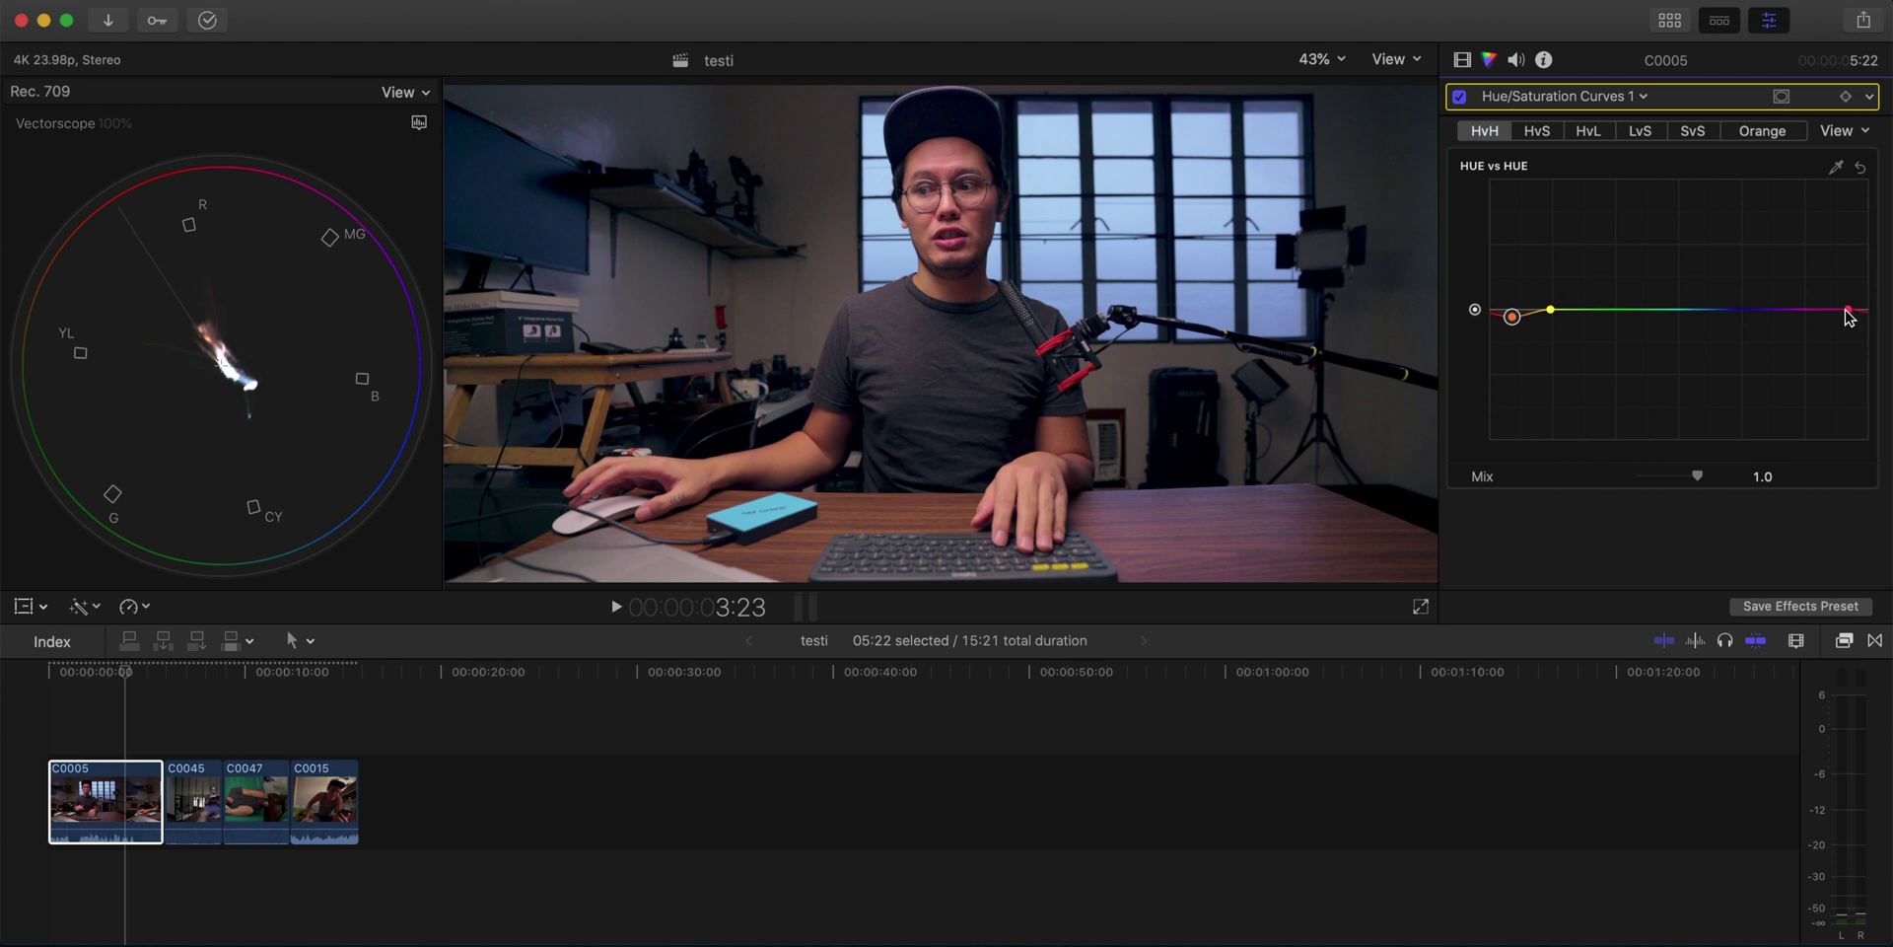
# Anchor the Hue vs Hue curve with a magenta point, lower the pinkish-red point slightly, and fine-tune the orange point.
pyautogui.click(1809, 310)
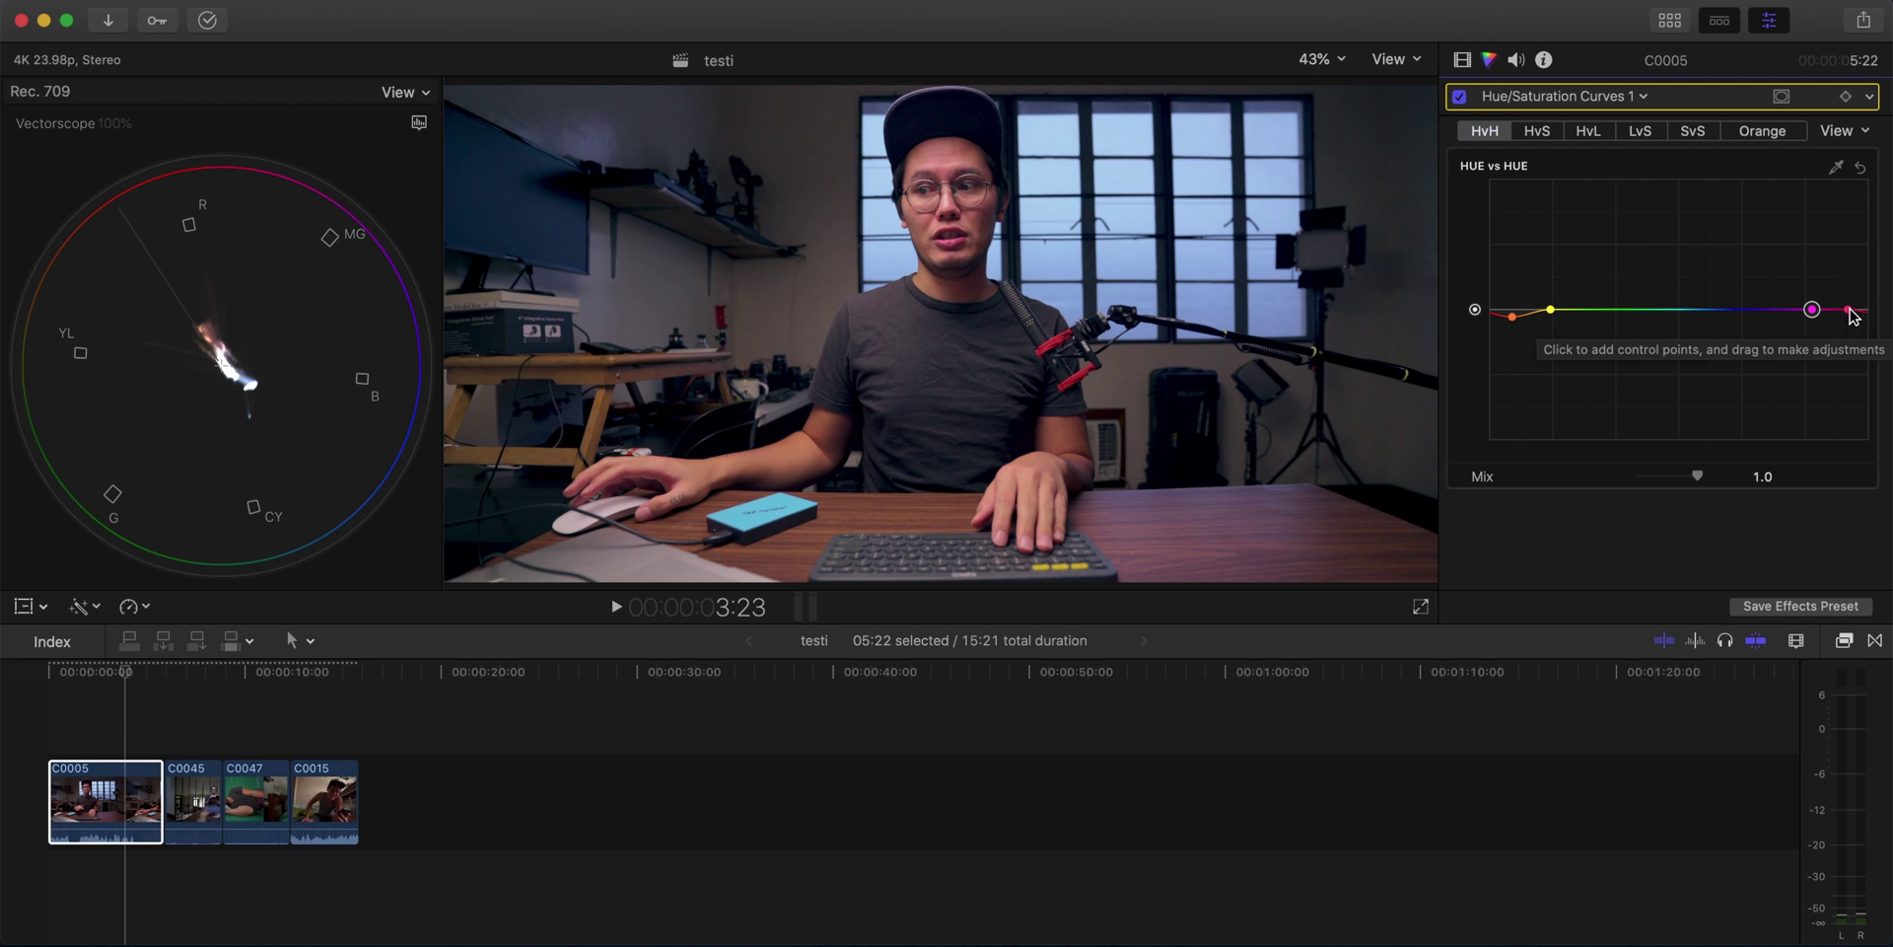
pyautogui.moveTo(1850, 311); pyautogui.dragTo(1850, 331)
pyautogui.click(1511, 318)
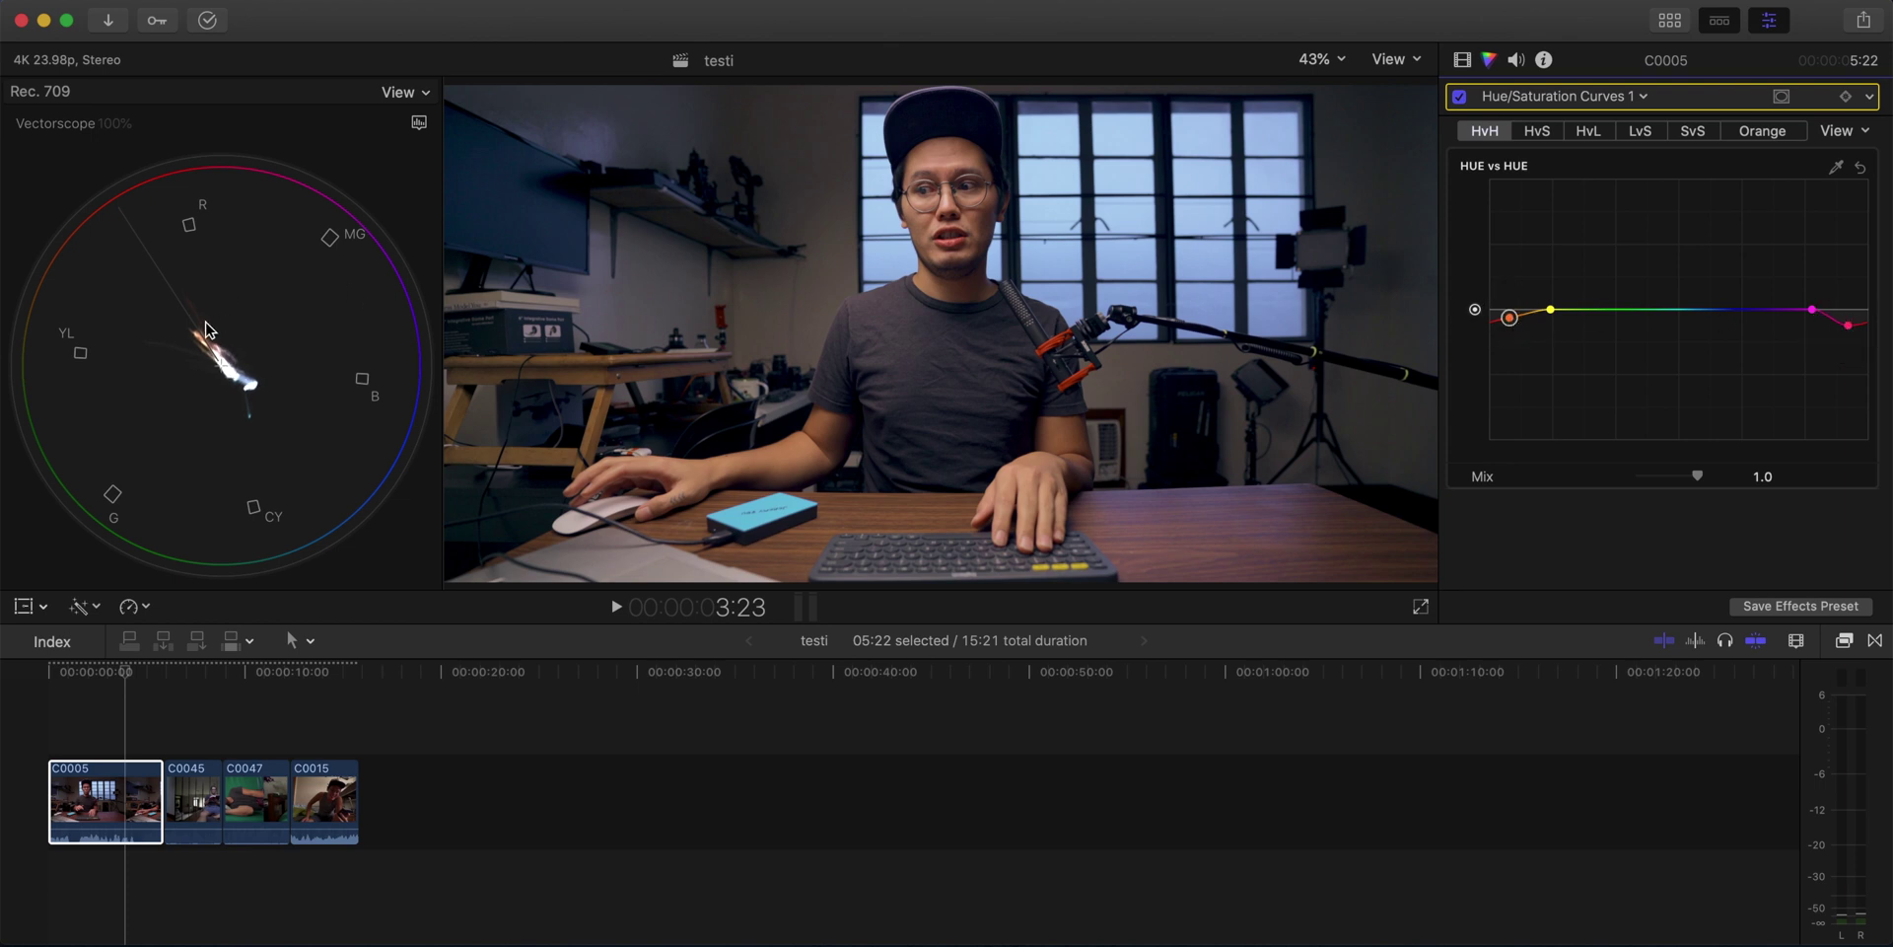
pyautogui.moveTo(1516, 323); pyautogui.dragTo(1516, 320)
pyautogui.moveTo(1852, 329); pyautogui.dragTo(1852, 323)
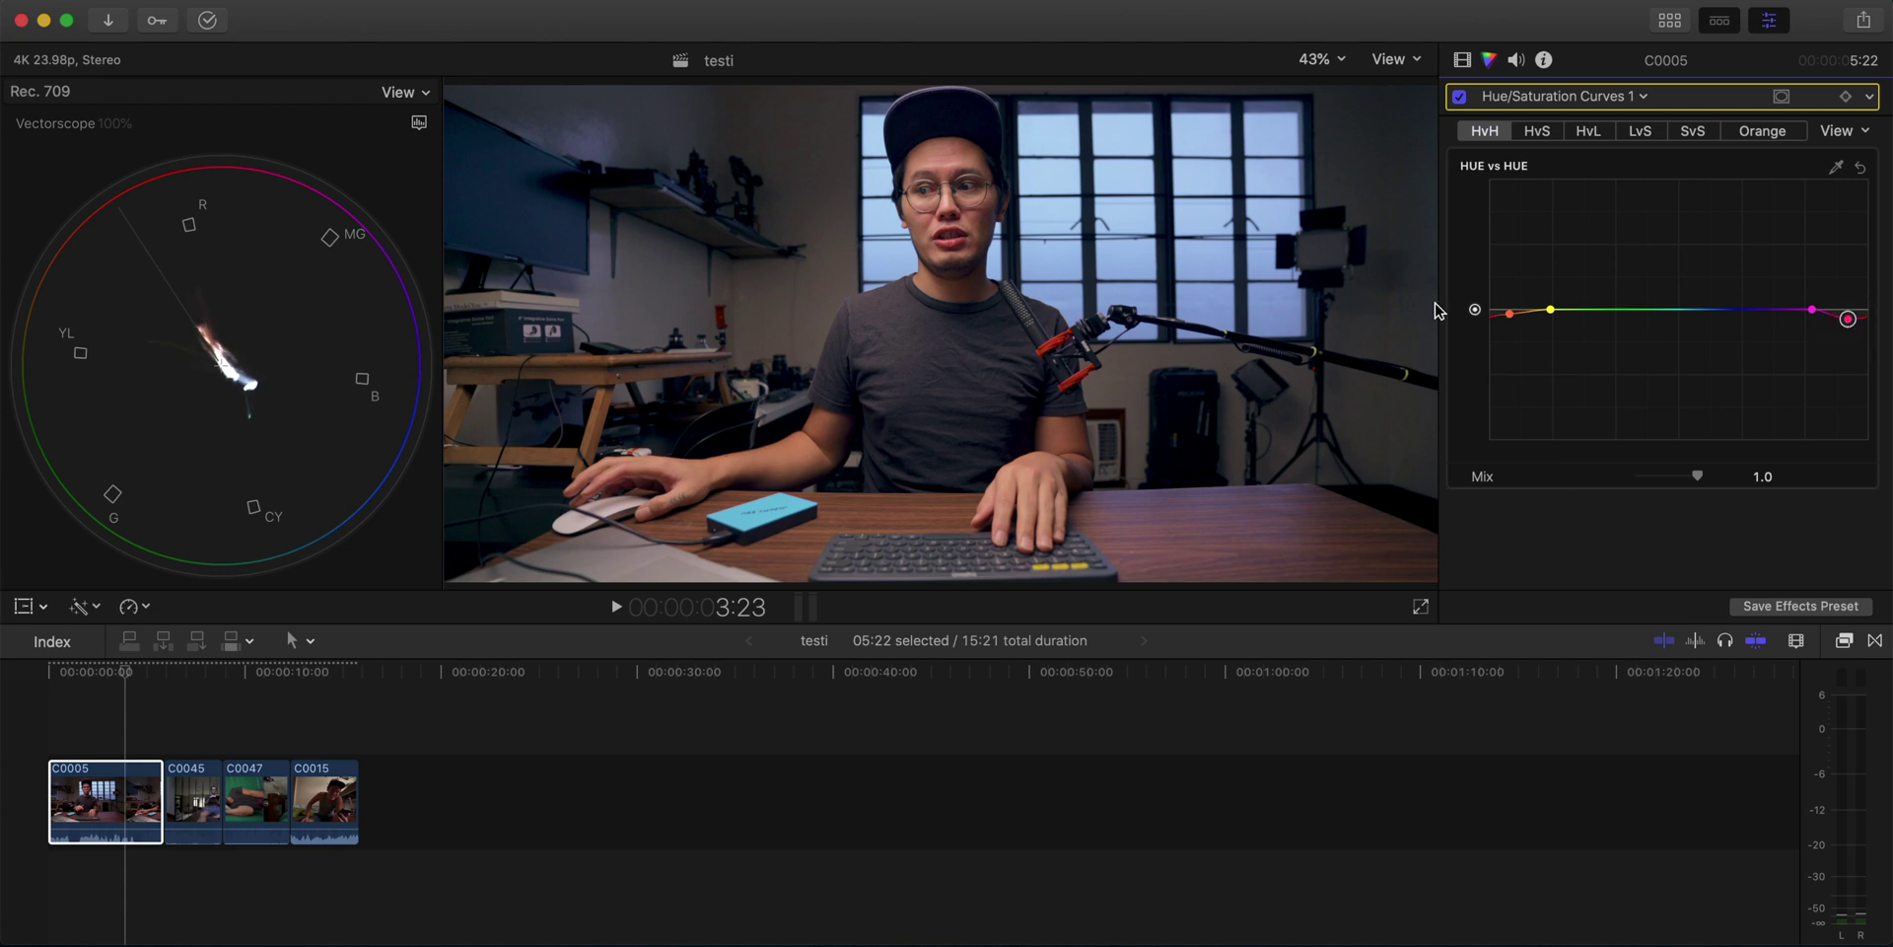
pyautogui.moveTo(1517, 321); pyautogui.dragTo(1517, 324)
# Add green, cyan and purple anchor points to the Hue vs Hue curve, and raise its yellow and blue points slightly.
pyautogui.click(1595, 309)
pyautogui.moveTo(1552, 318); pyautogui.dragTo(1553, 326)
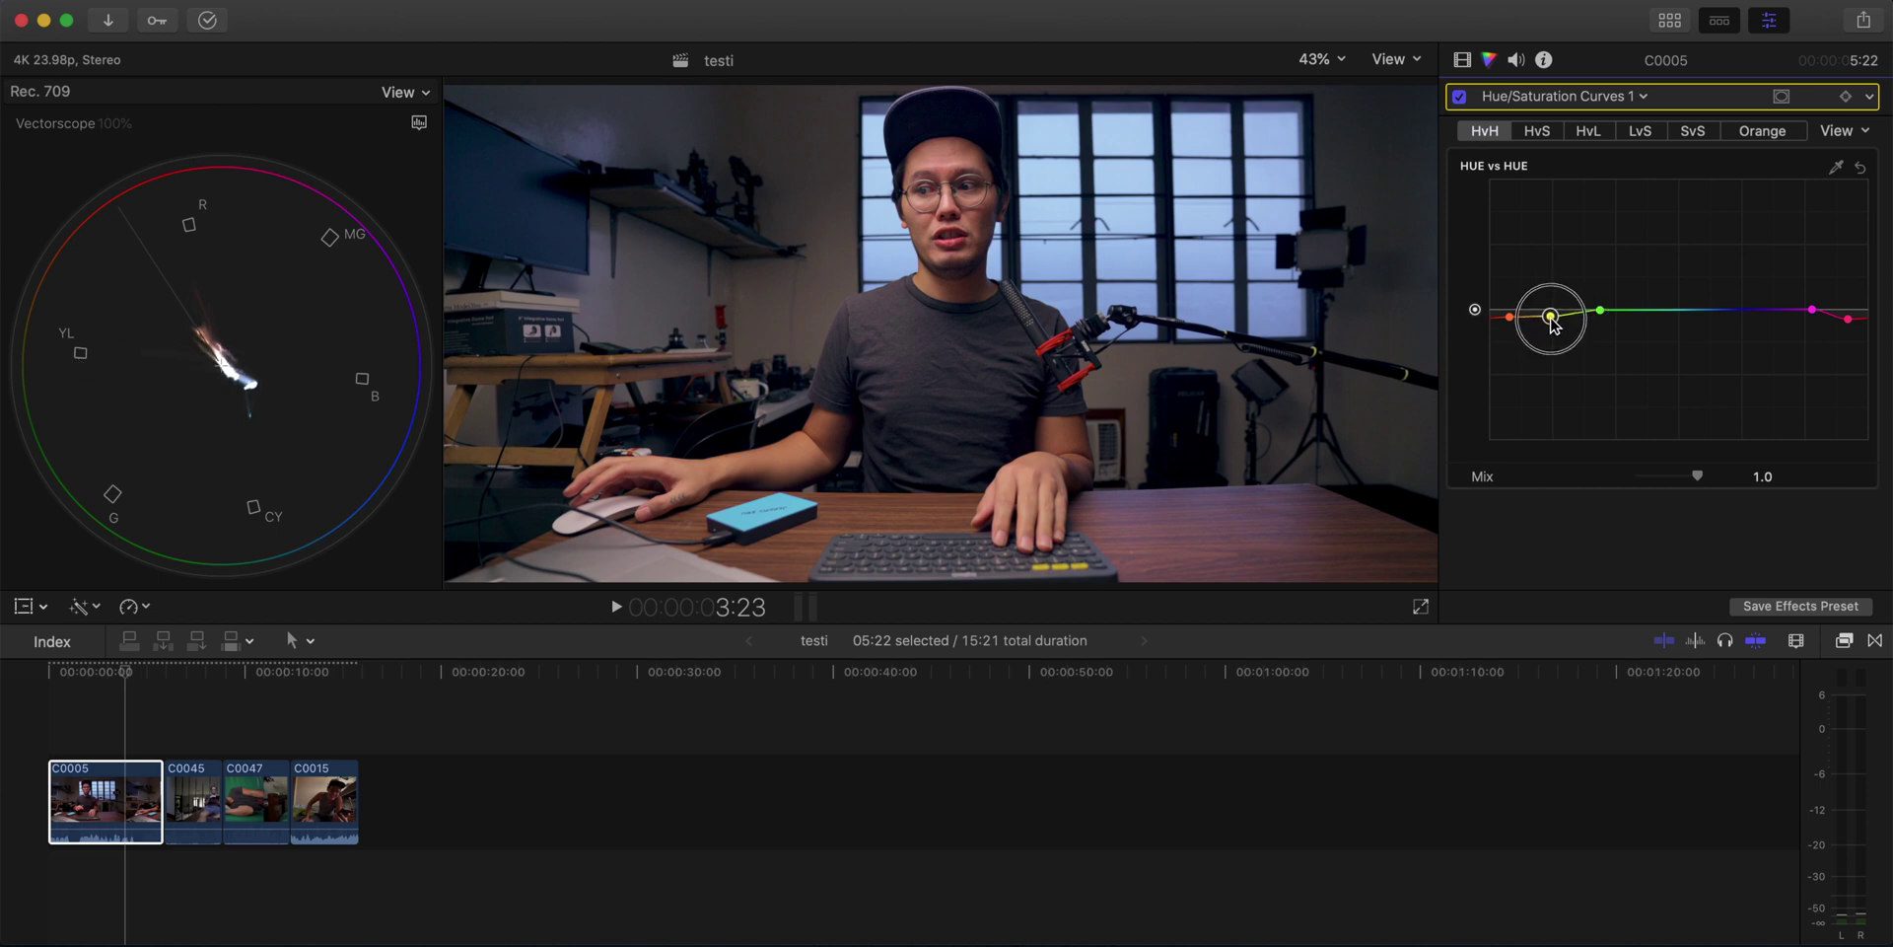
pyautogui.moveTo(1553, 323); pyautogui.dragTo(1549, 313)
pyautogui.click(1682, 310)
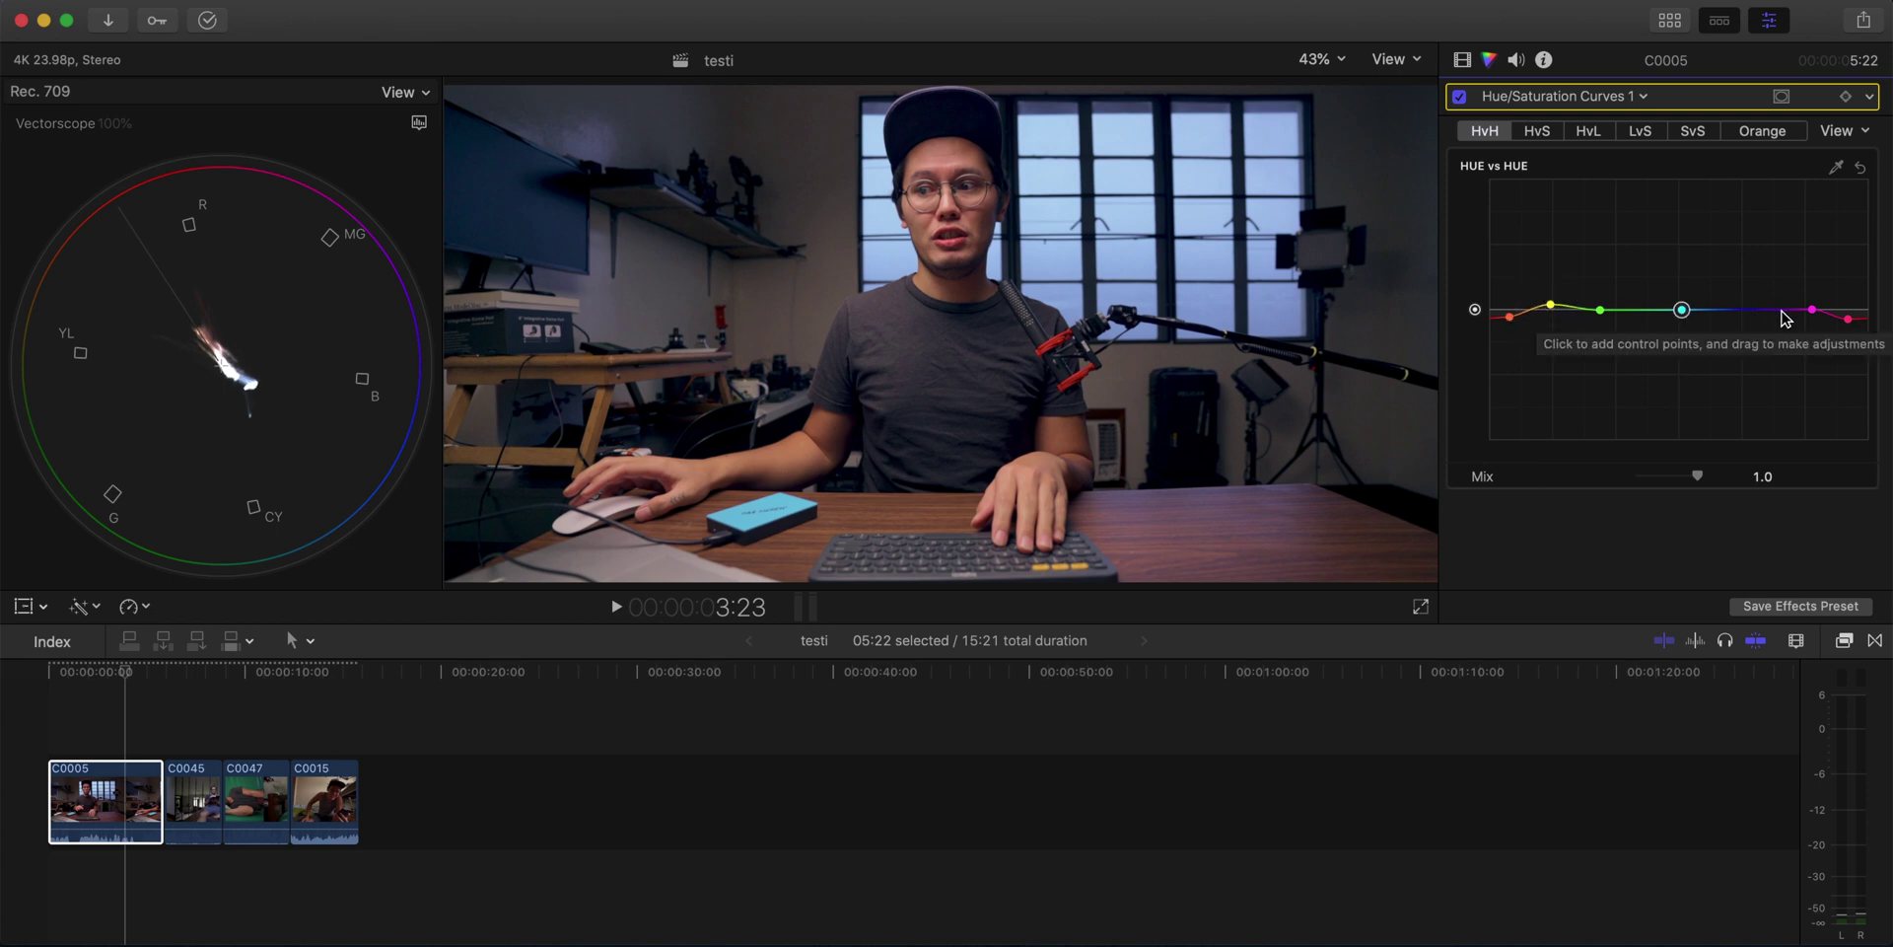
pyautogui.click(1785, 310)
pyautogui.moveTo(1731, 309)
pyautogui.mouseDown()
pyautogui.moveTo(1735, 211)
pyautogui.moveTo(1738, 313)
pyautogui.mouseUp()
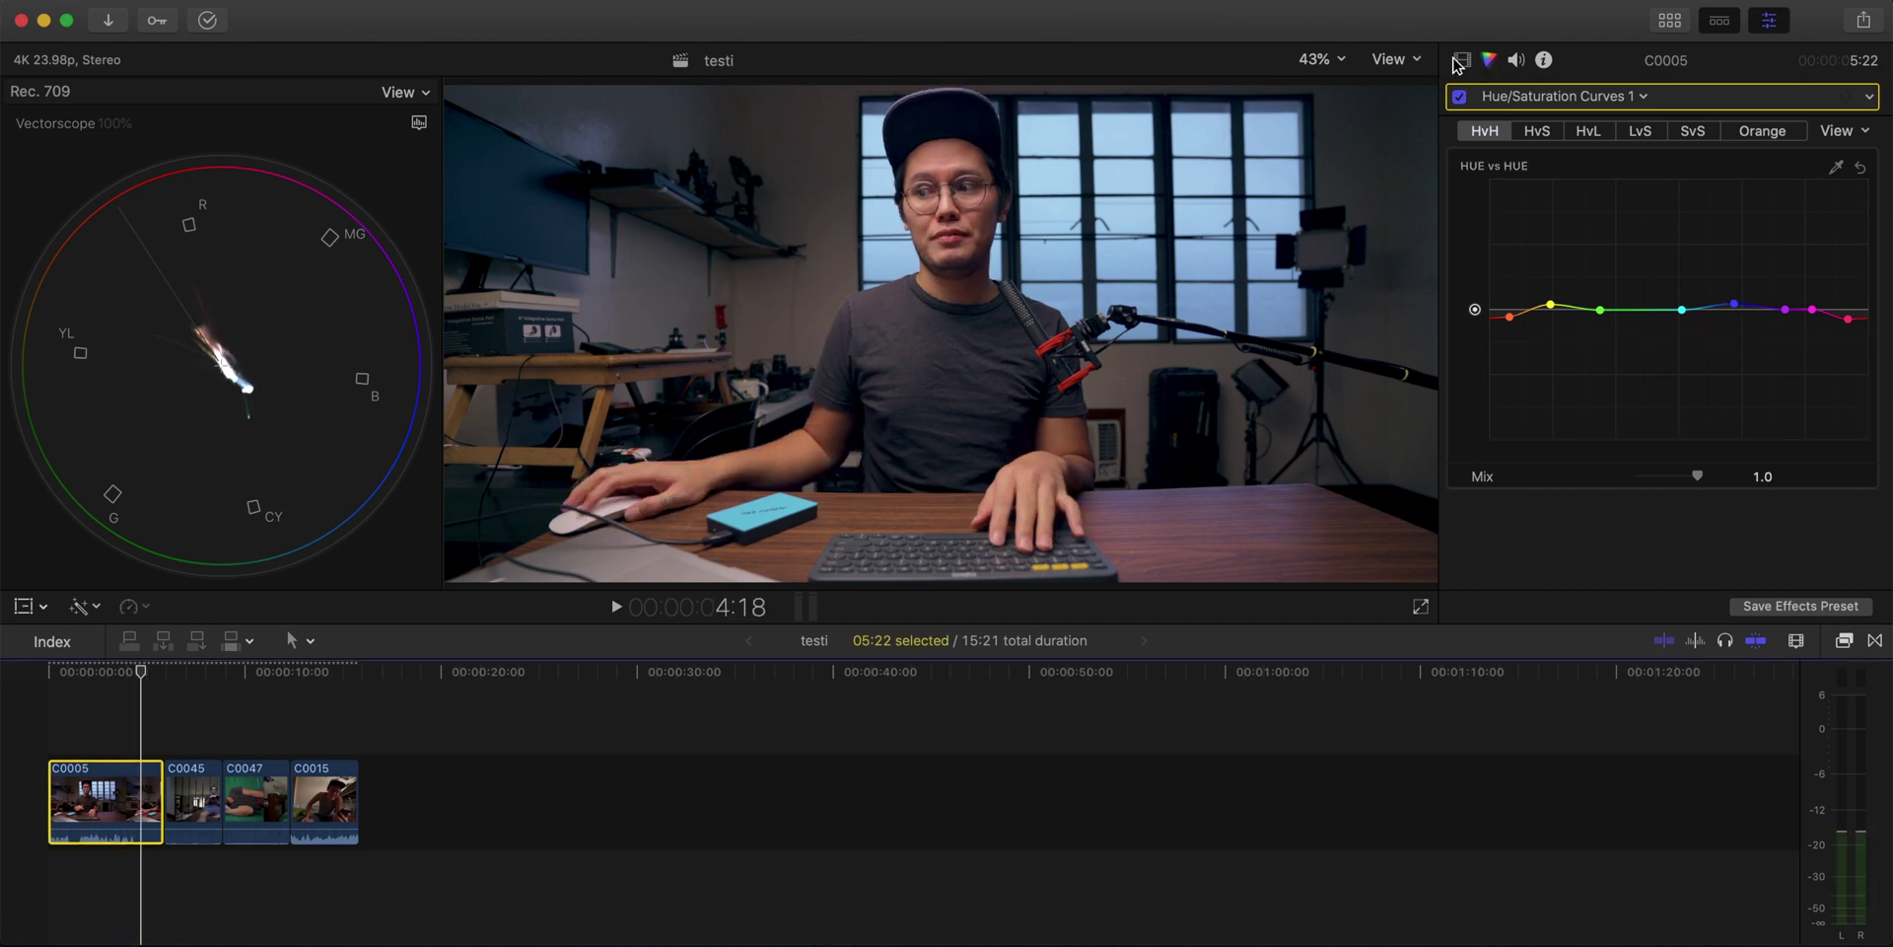
# Compare clip C0005 with and without all of its color effects.
pyautogui.click(1457, 61)
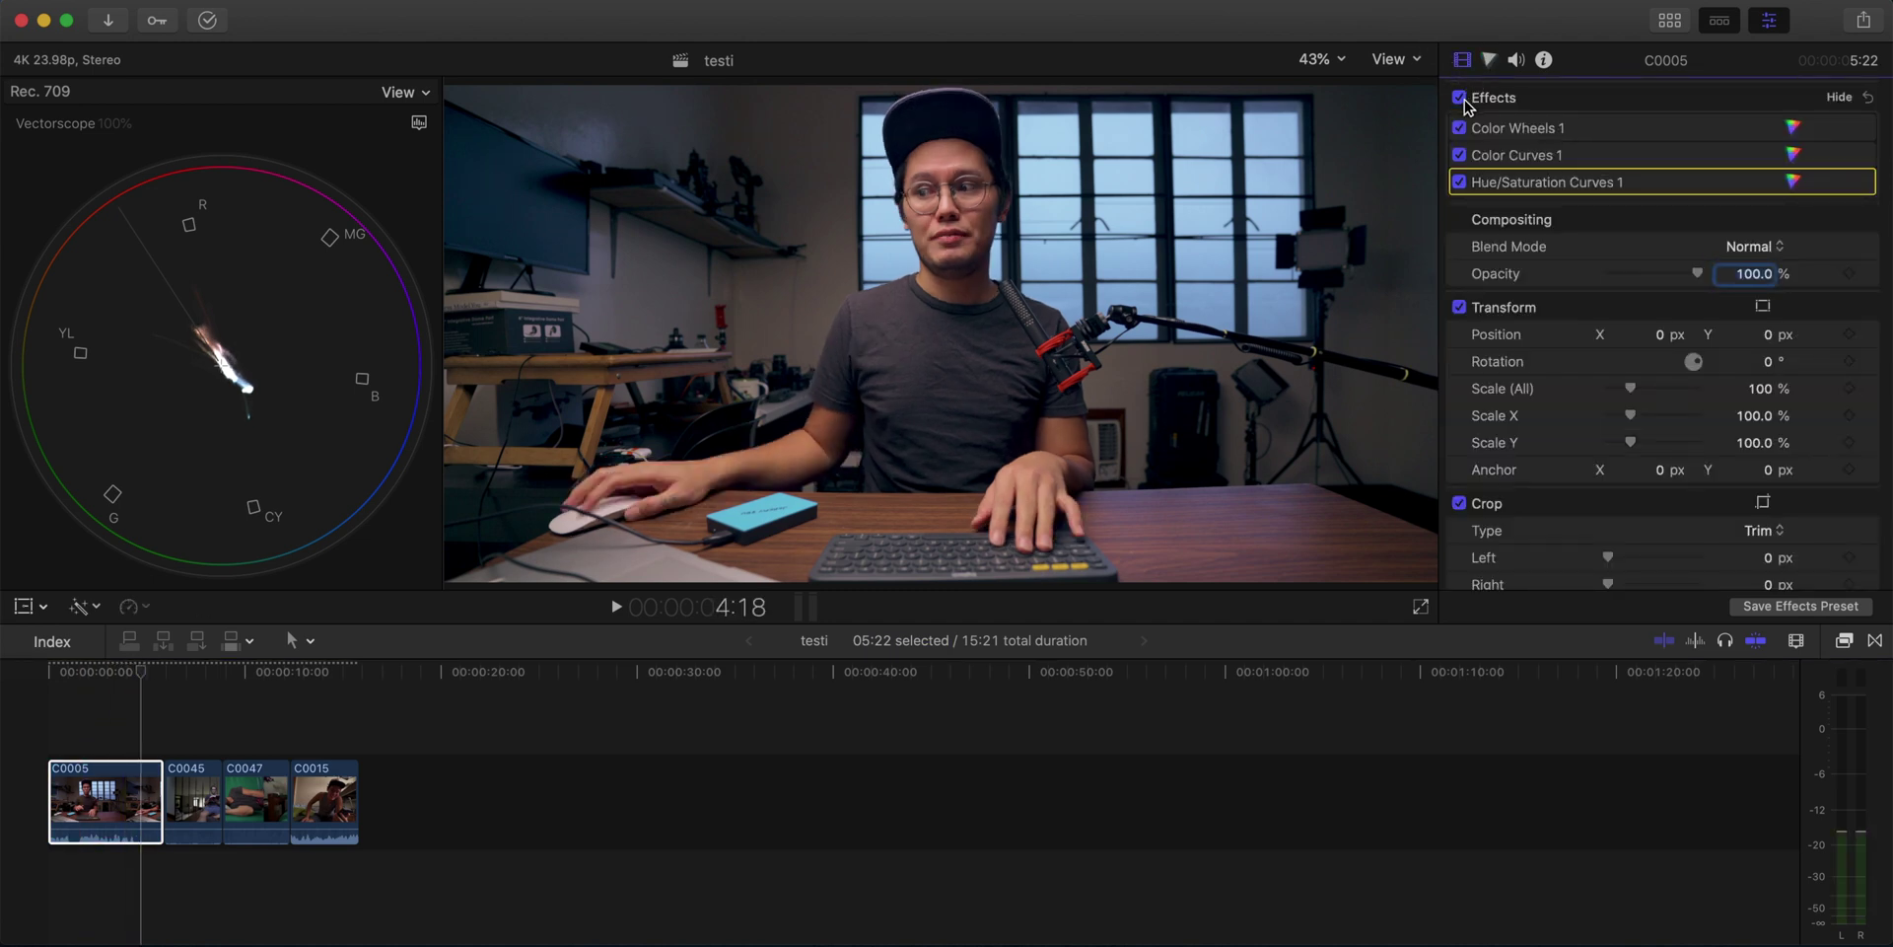
pyautogui.click(1460, 98)
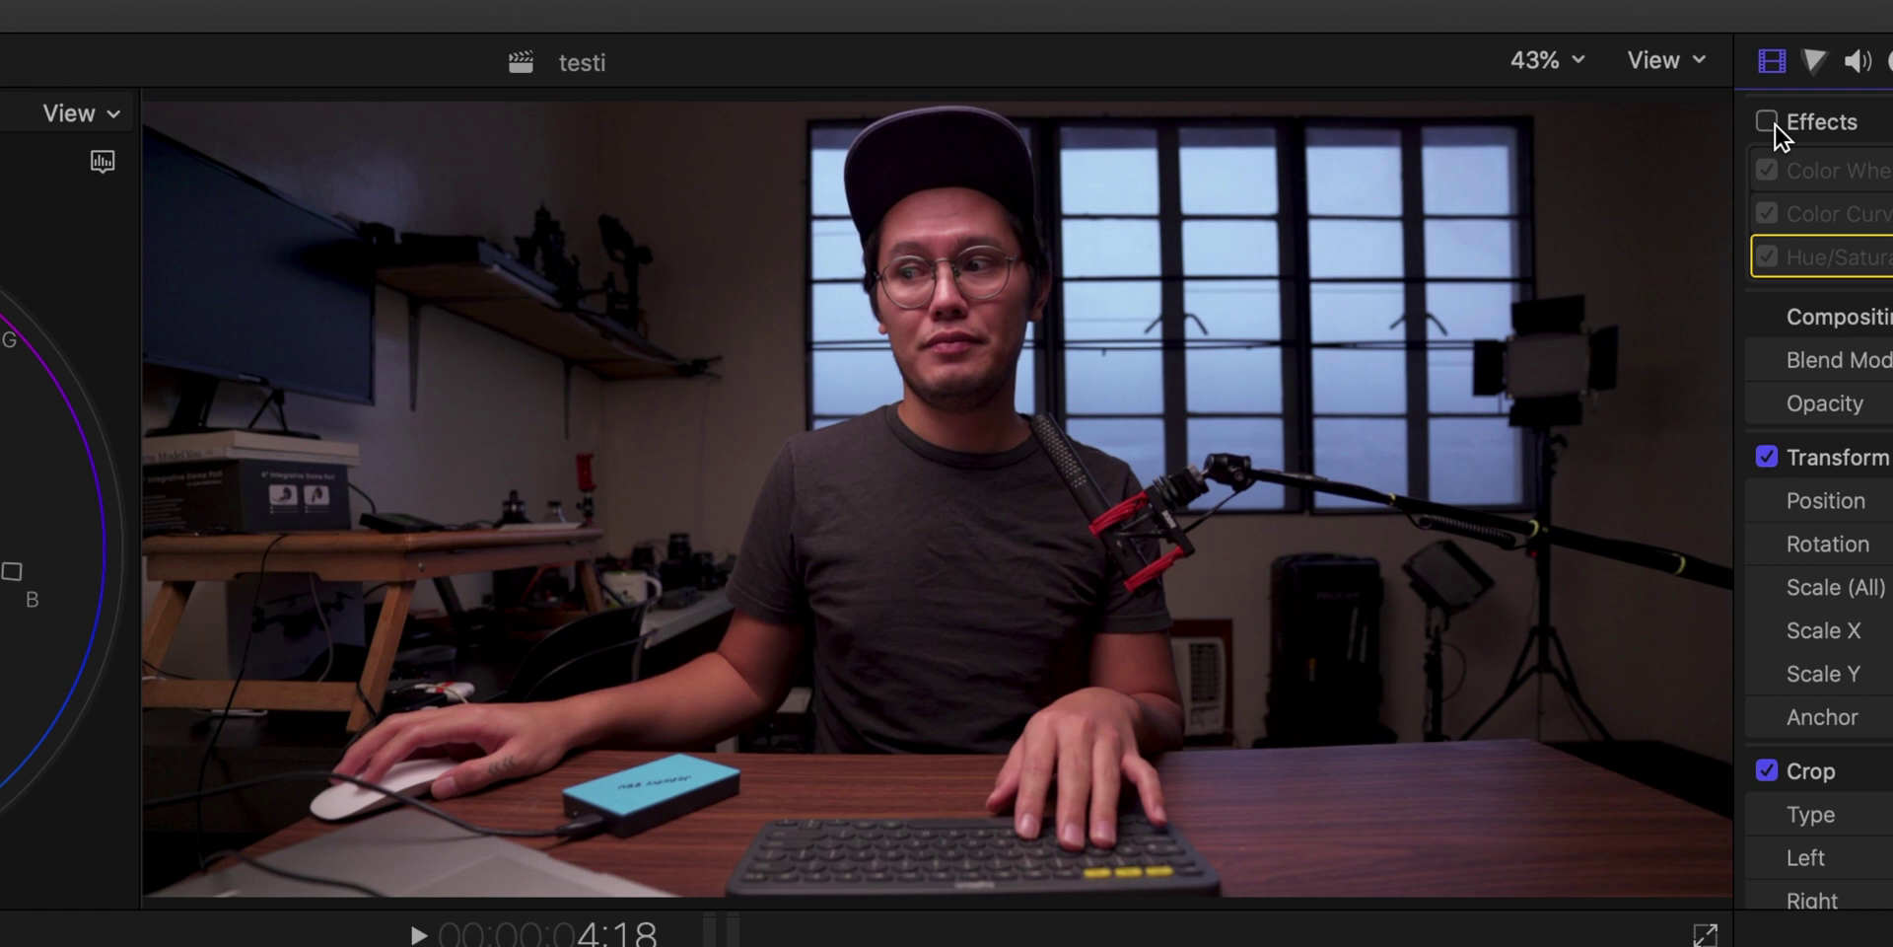
pyautogui.click(1768, 122)
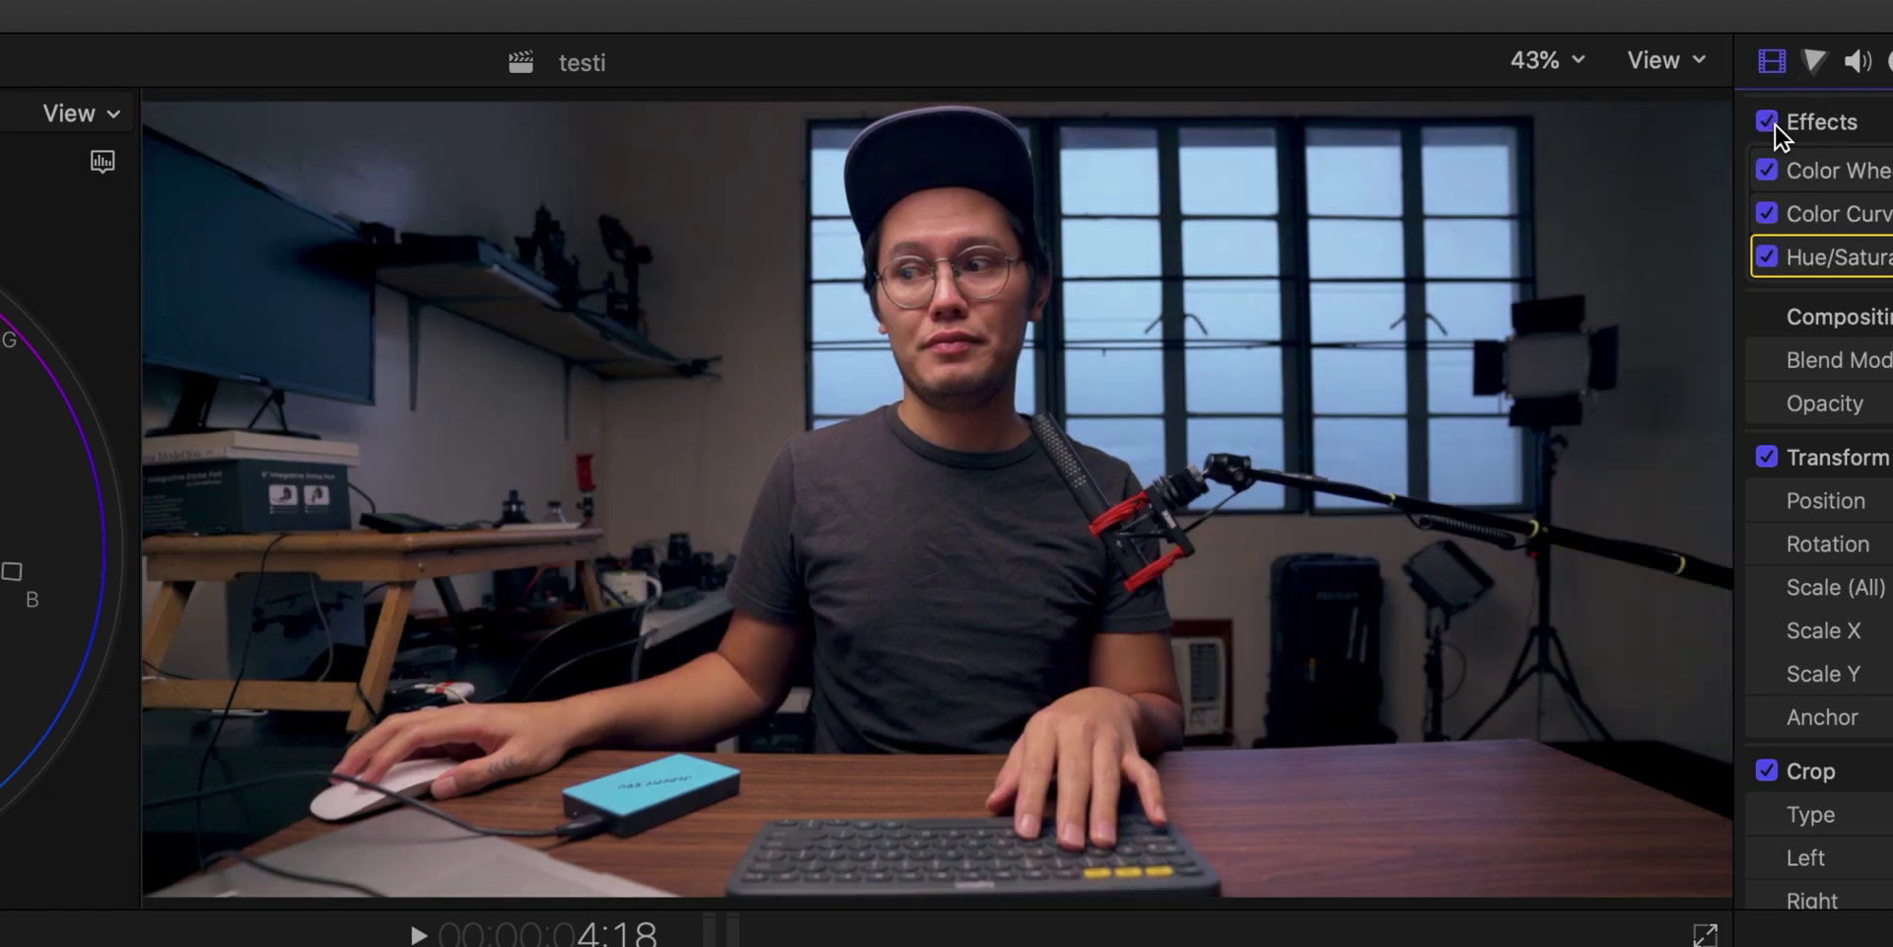
pyautogui.click(1768, 122)
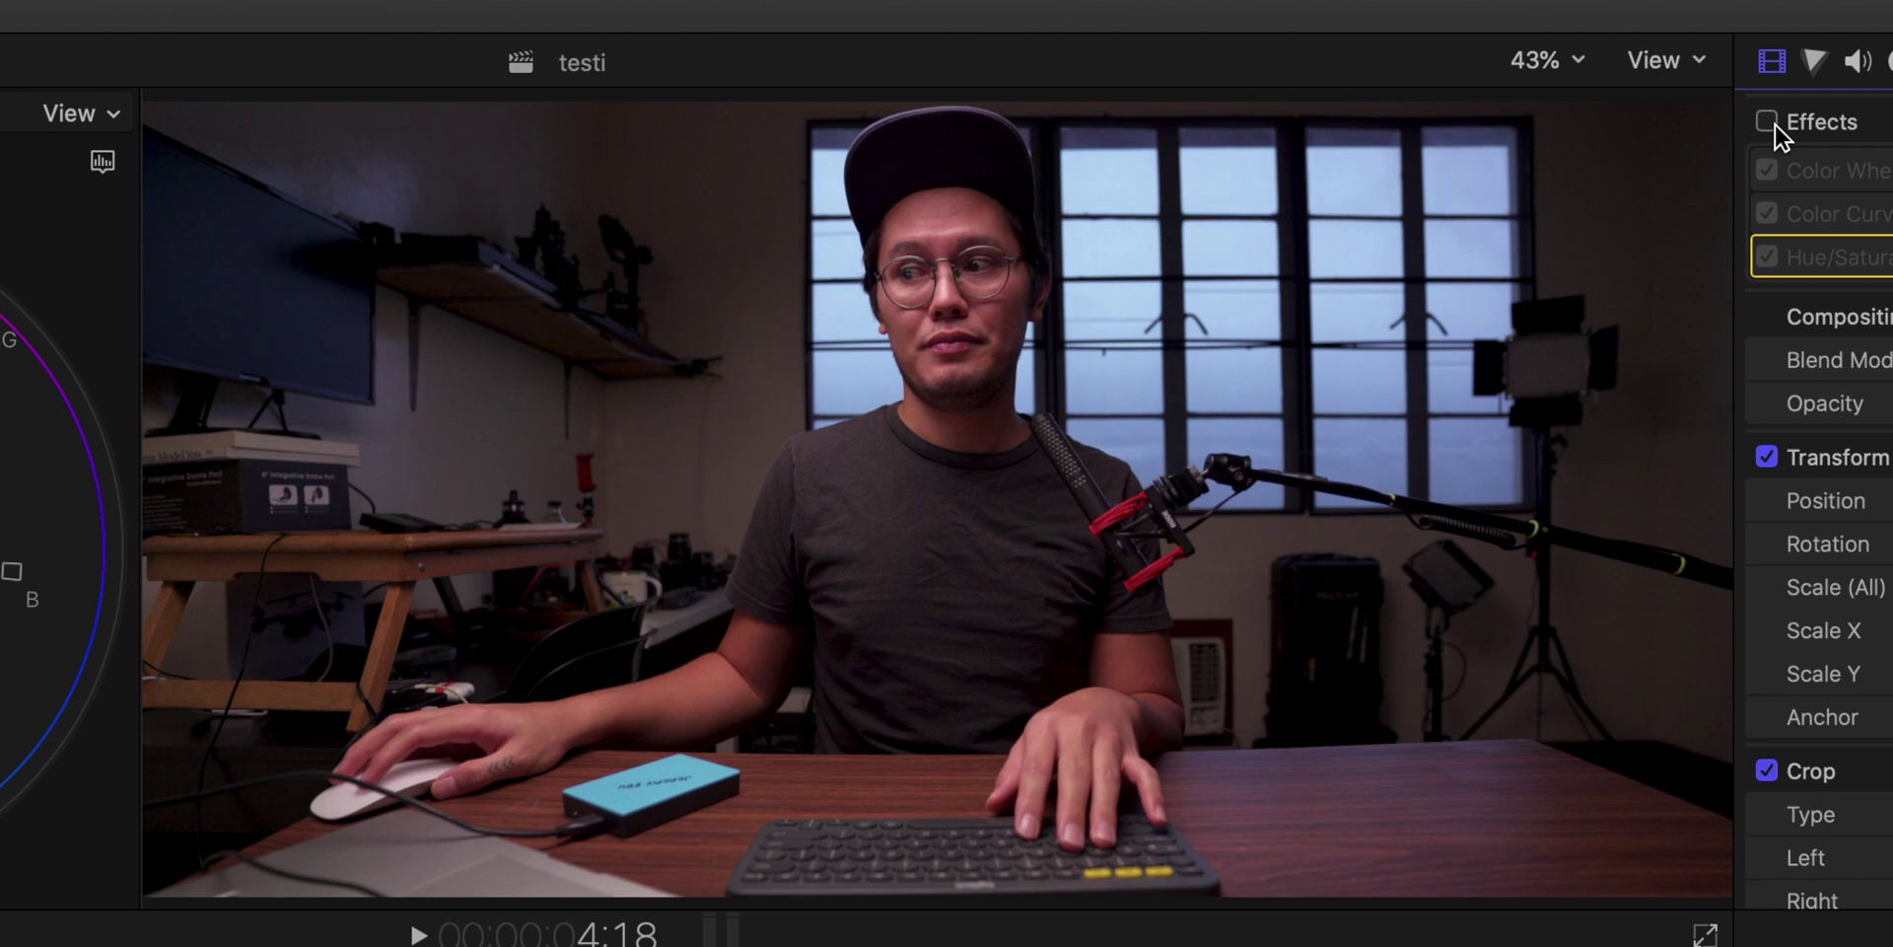
pyautogui.click(1768, 122)
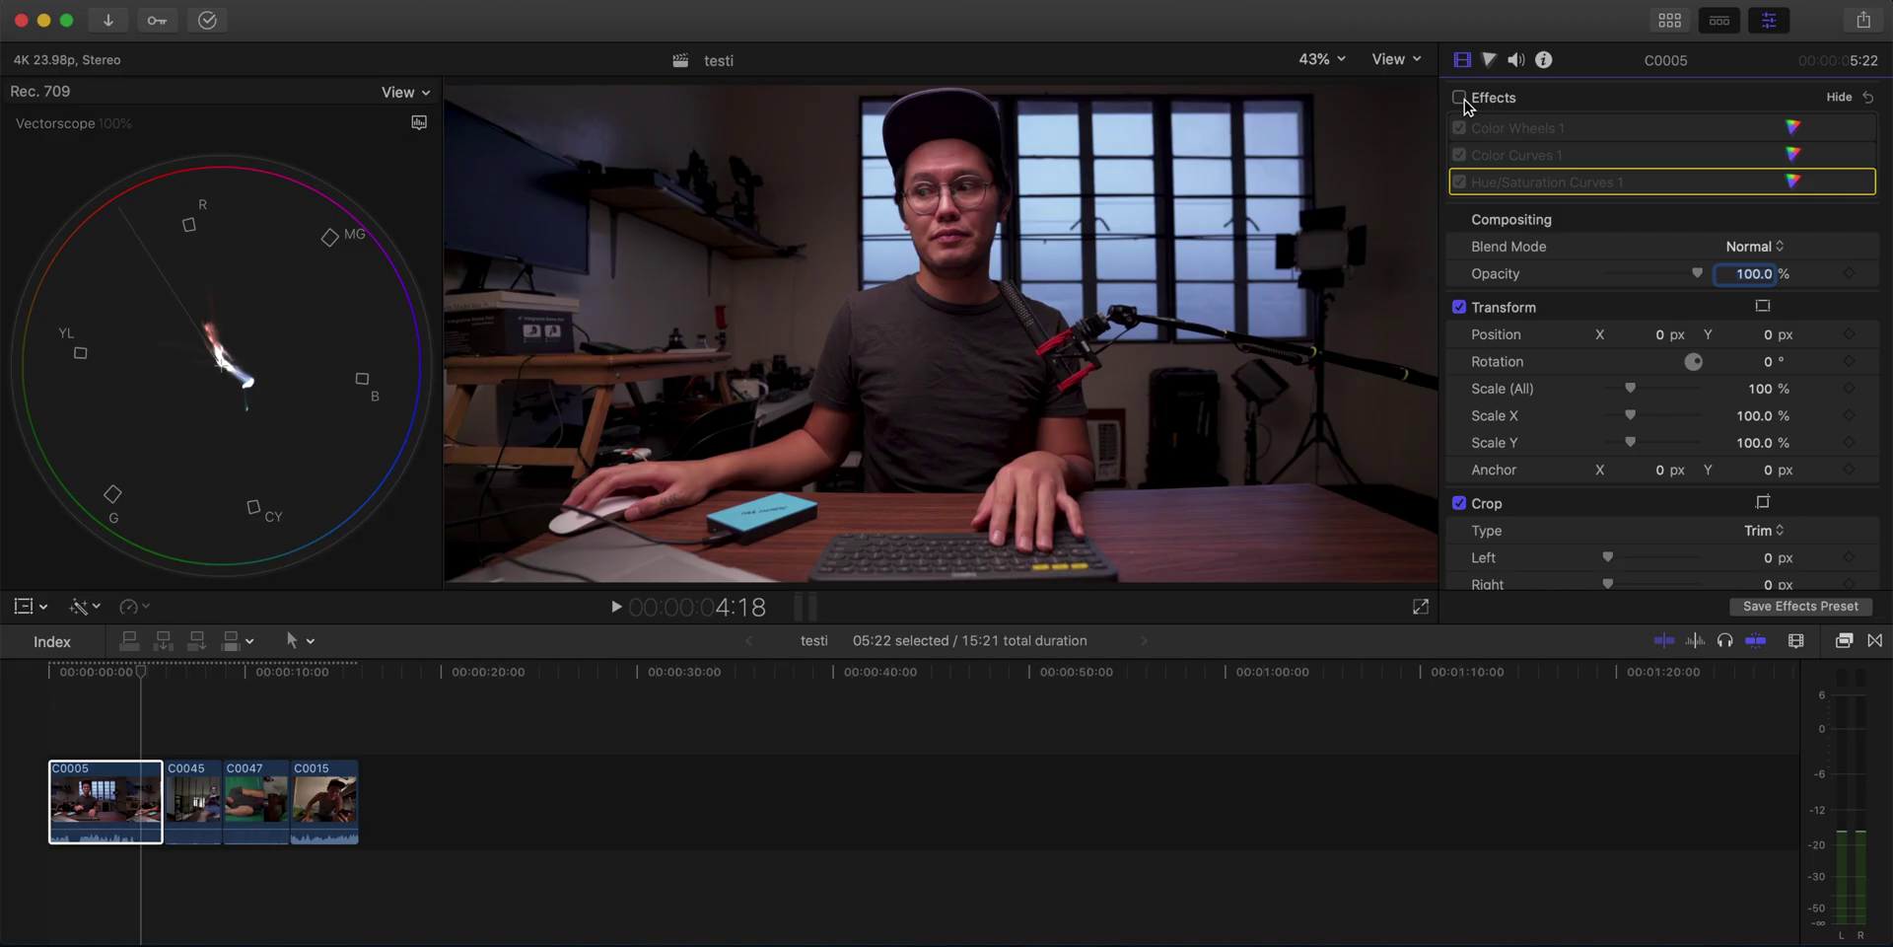
# Copy clip C0005 and paste its Color Wheels, Color Curves and Hue/Saturation Curves attributes onto clips C0045, C0047 and C0015.
pyautogui.click(138, 712)
pyautogui.click(117, 786)
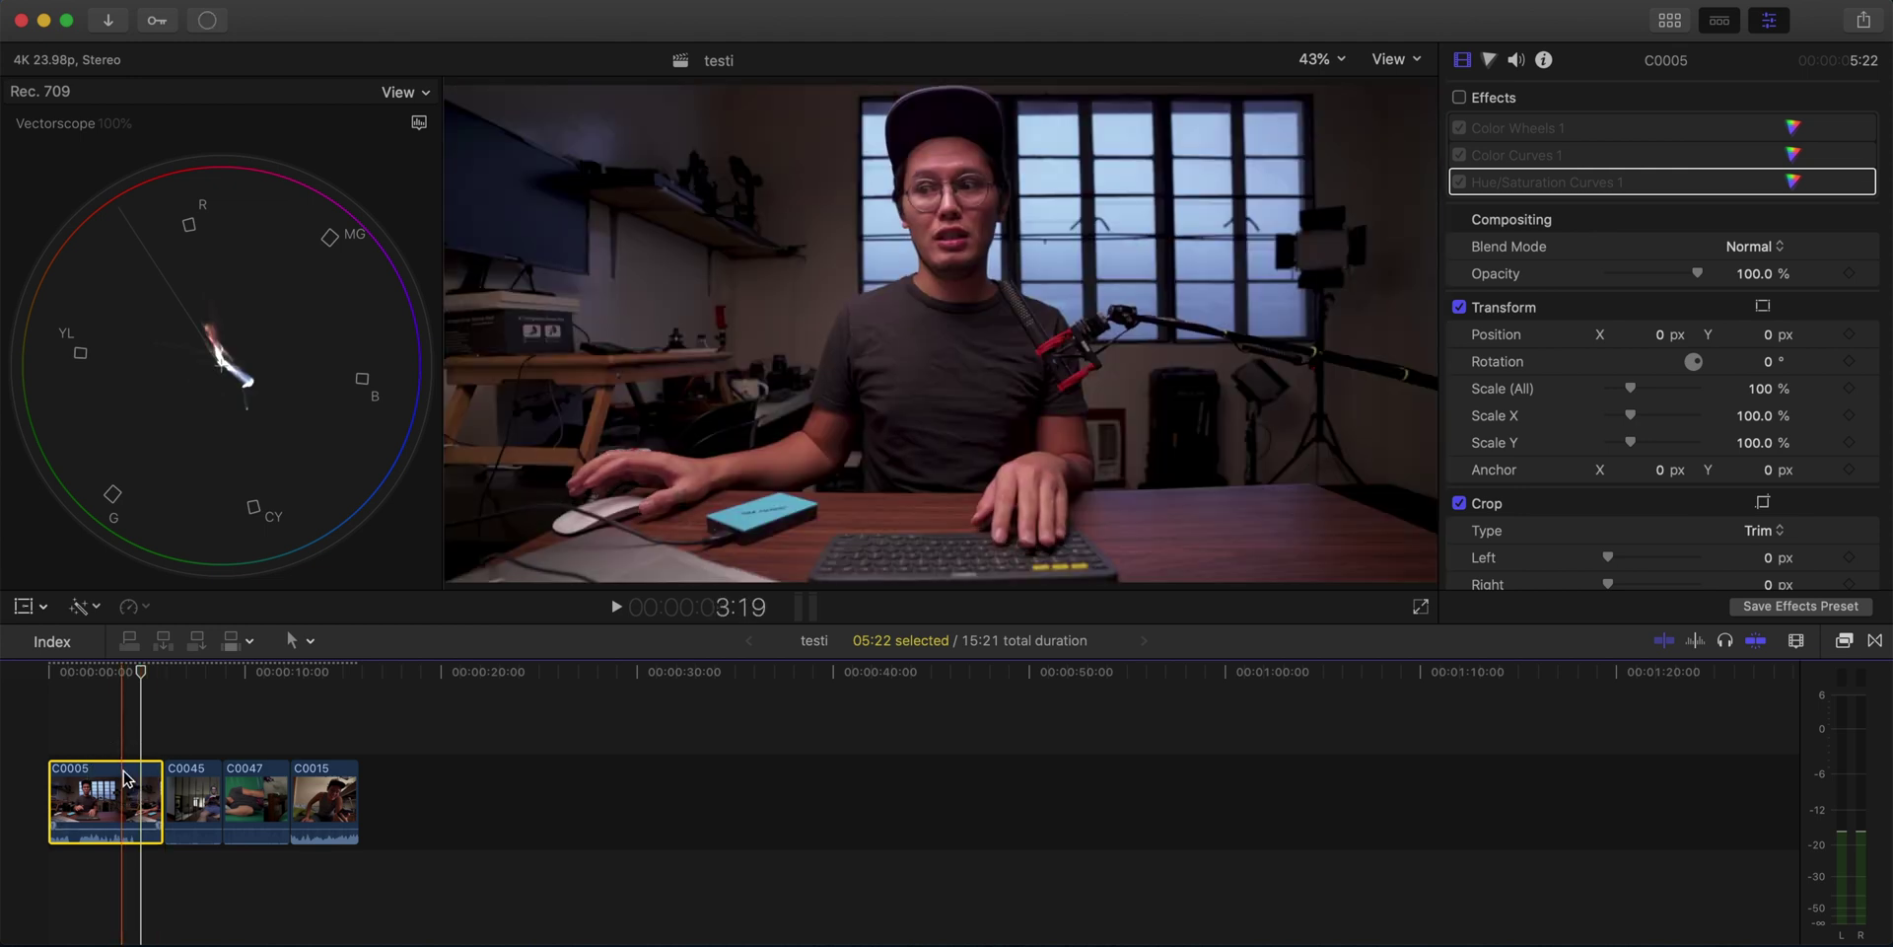
pyautogui.click(184, 731)
pyautogui.moveTo(367, 870); pyautogui.dragTo(368, 878)
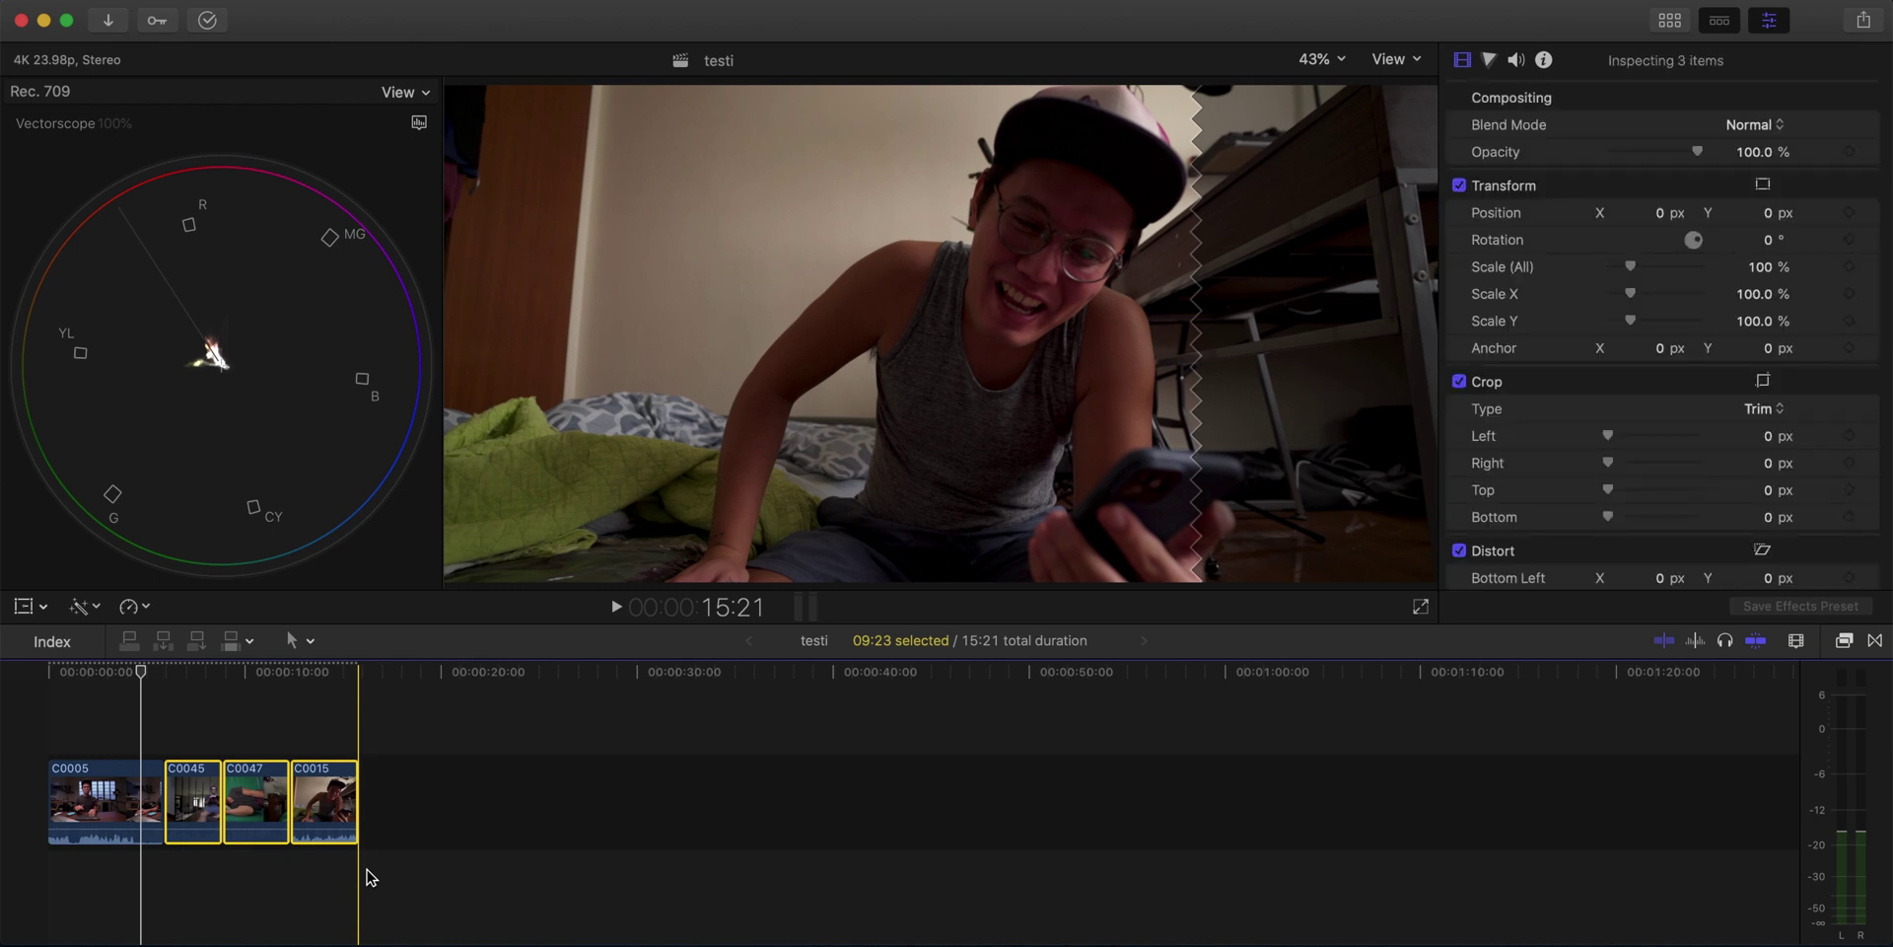
pyautogui.press('super+shift+v')
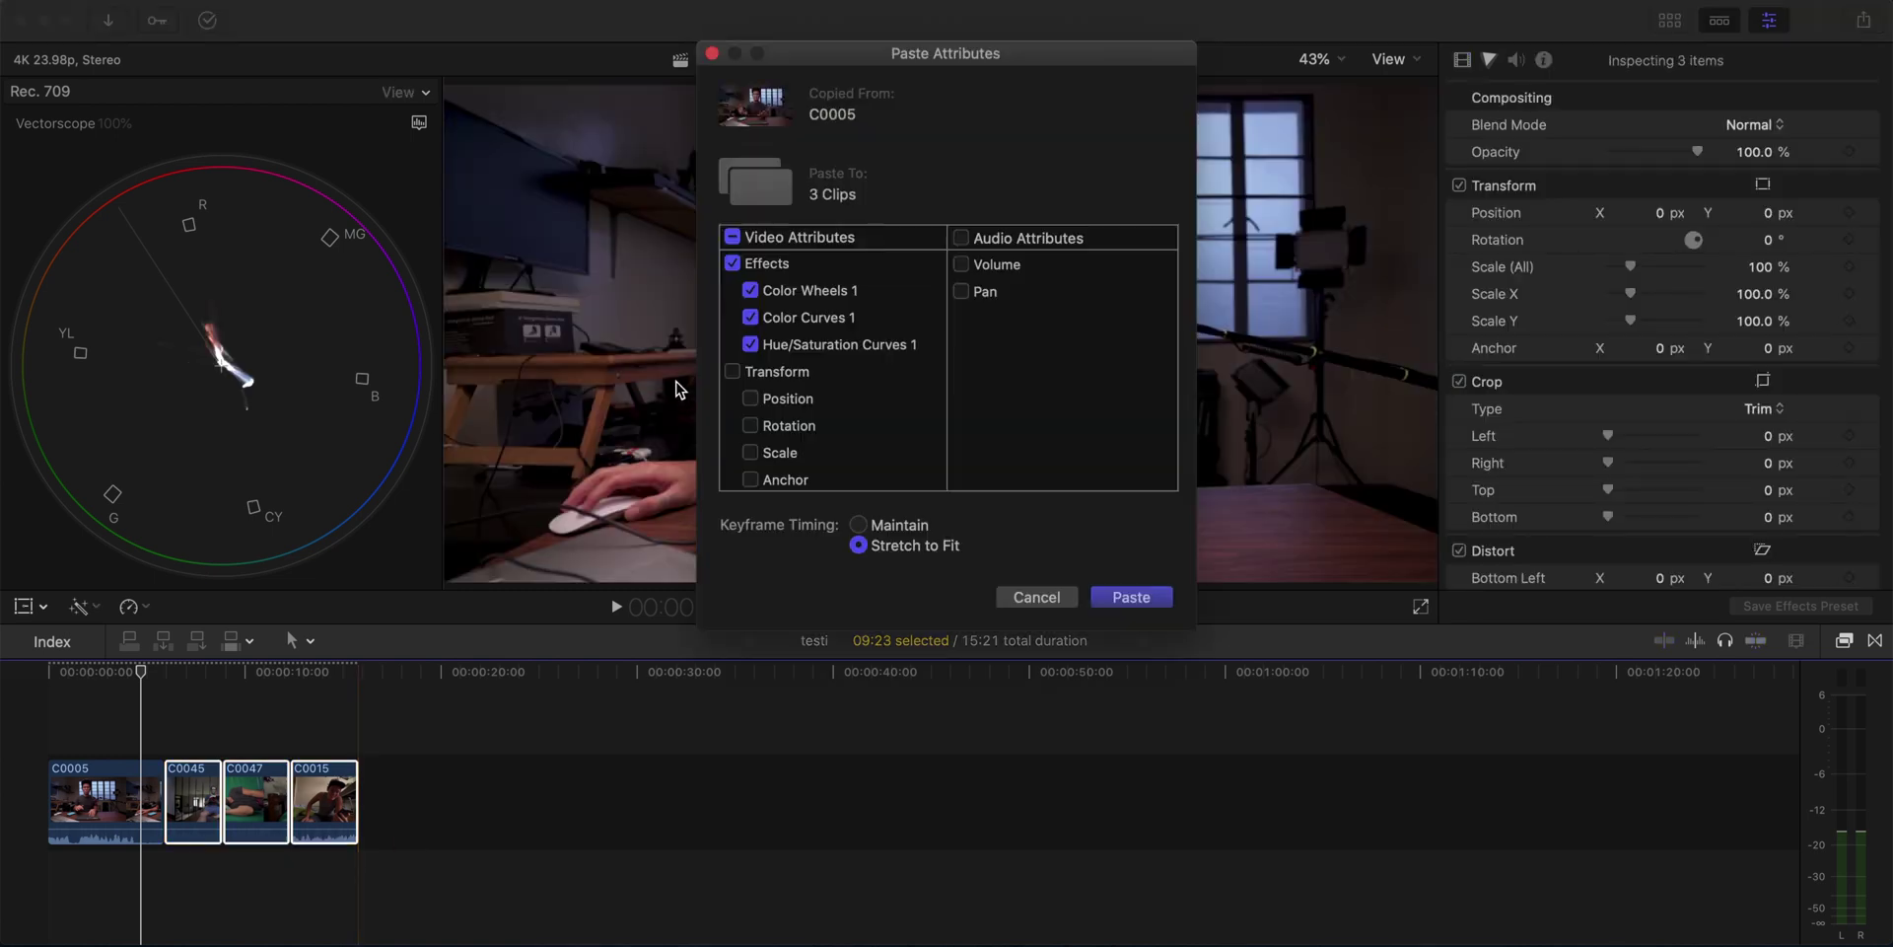
pyautogui.scroll(-5, 785, 375)
pyautogui.scroll(5, 788, 355)
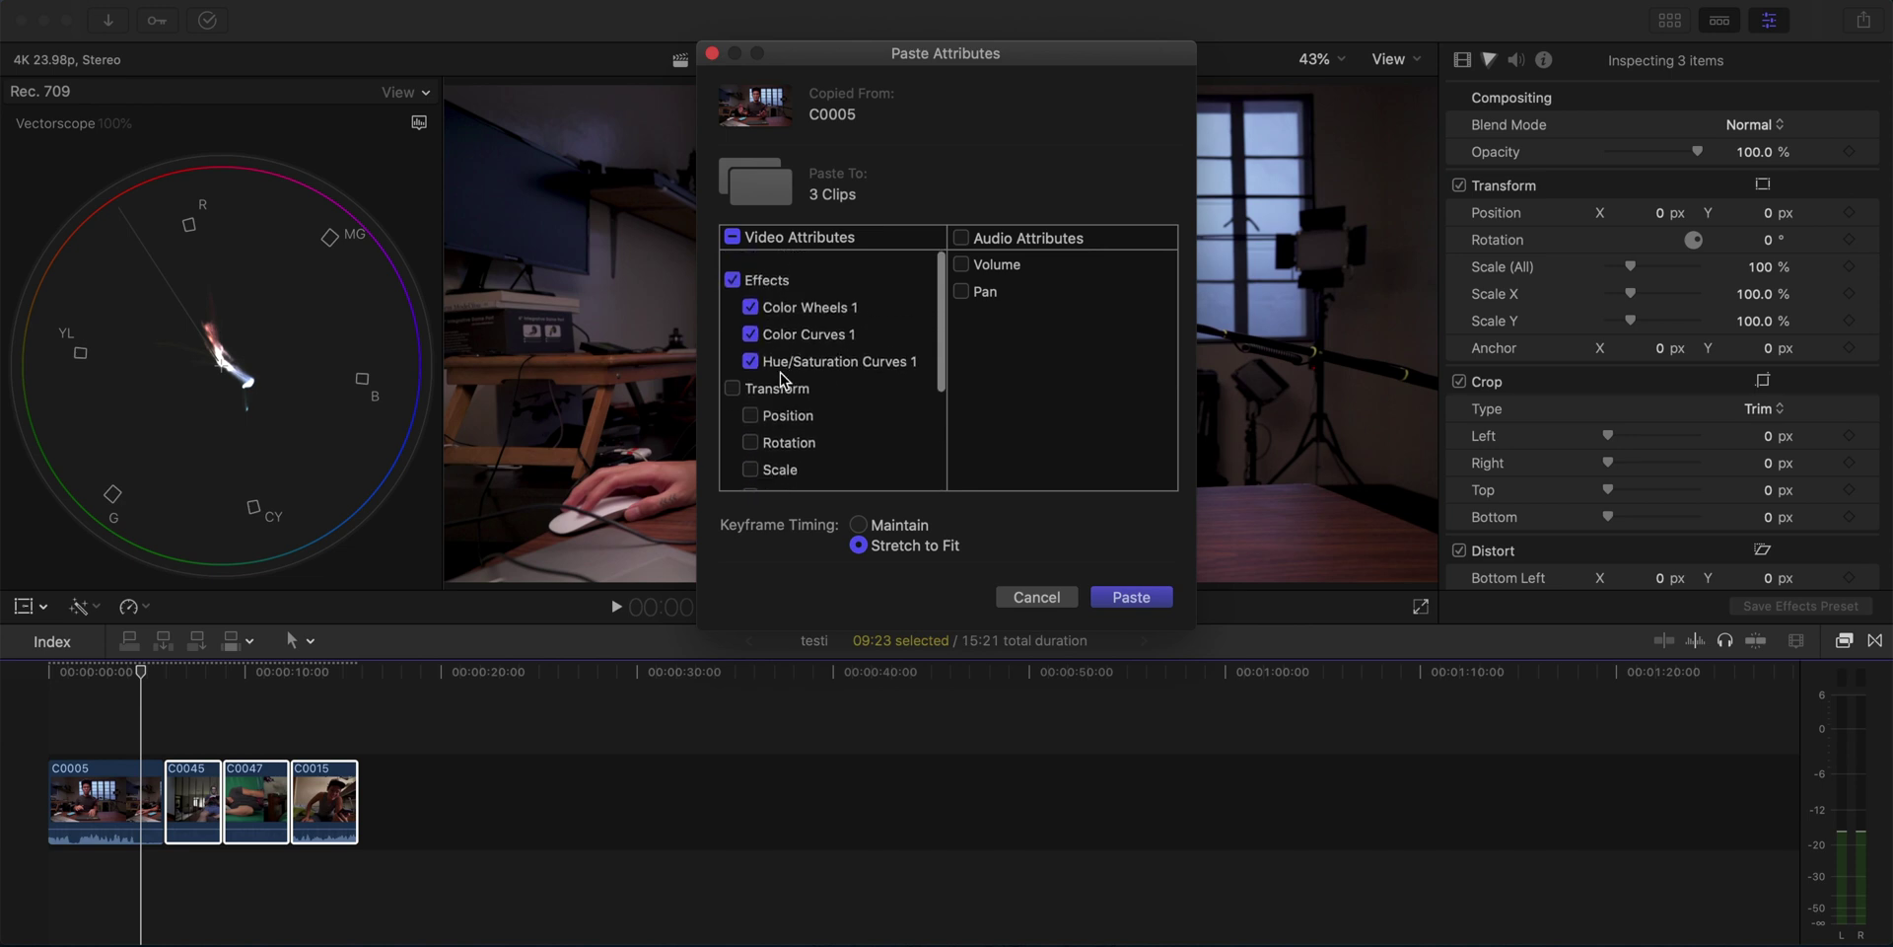
pyautogui.click(1120, 596)
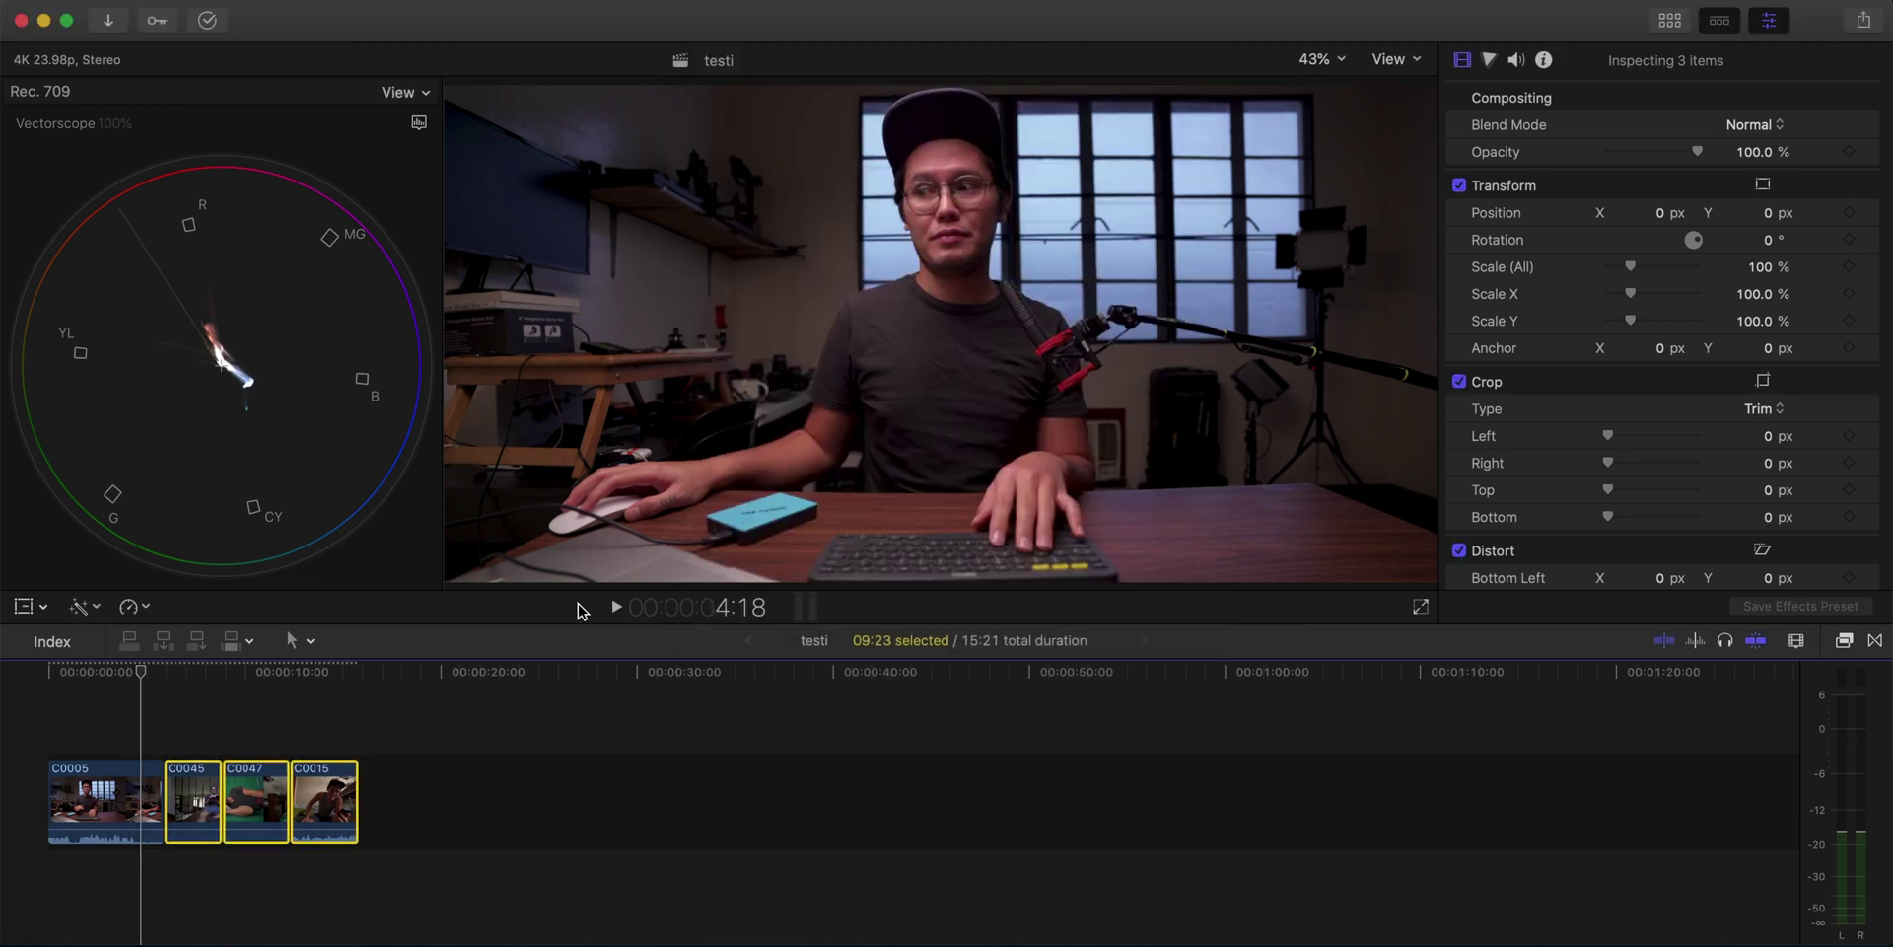
# Play clip C0045 to examine the pasted grade.
pyautogui.click(194, 681)
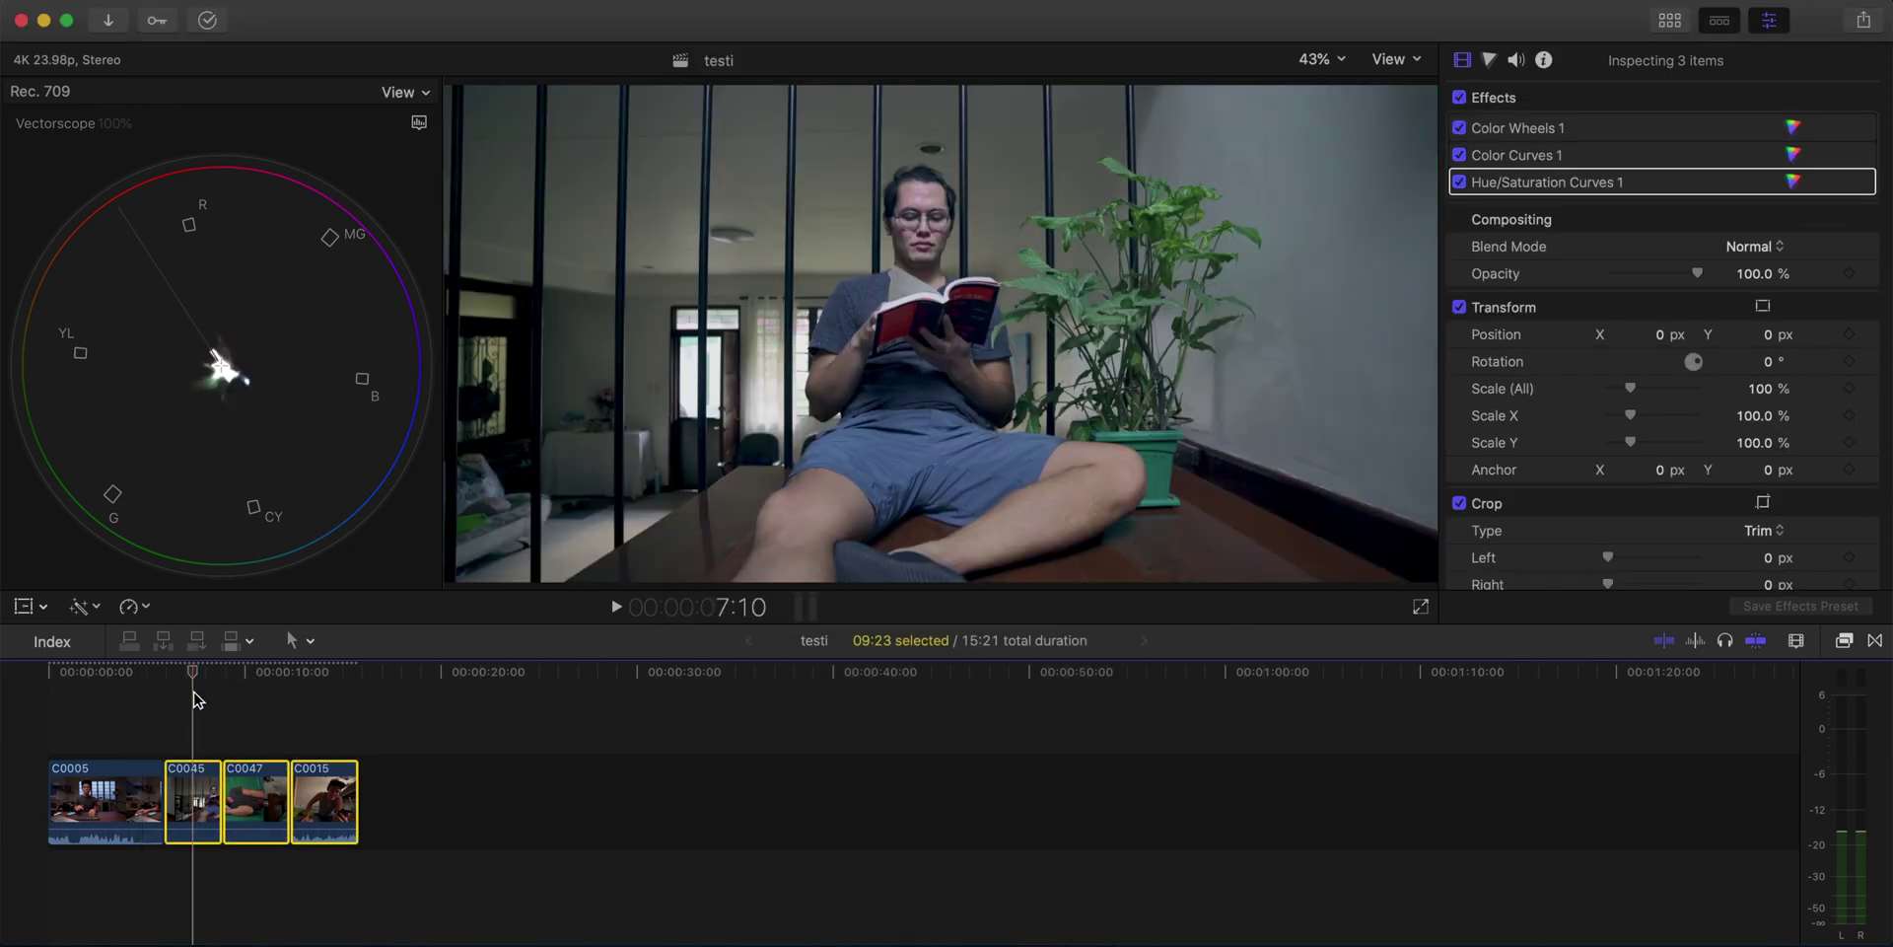
pyautogui.click(197, 711)
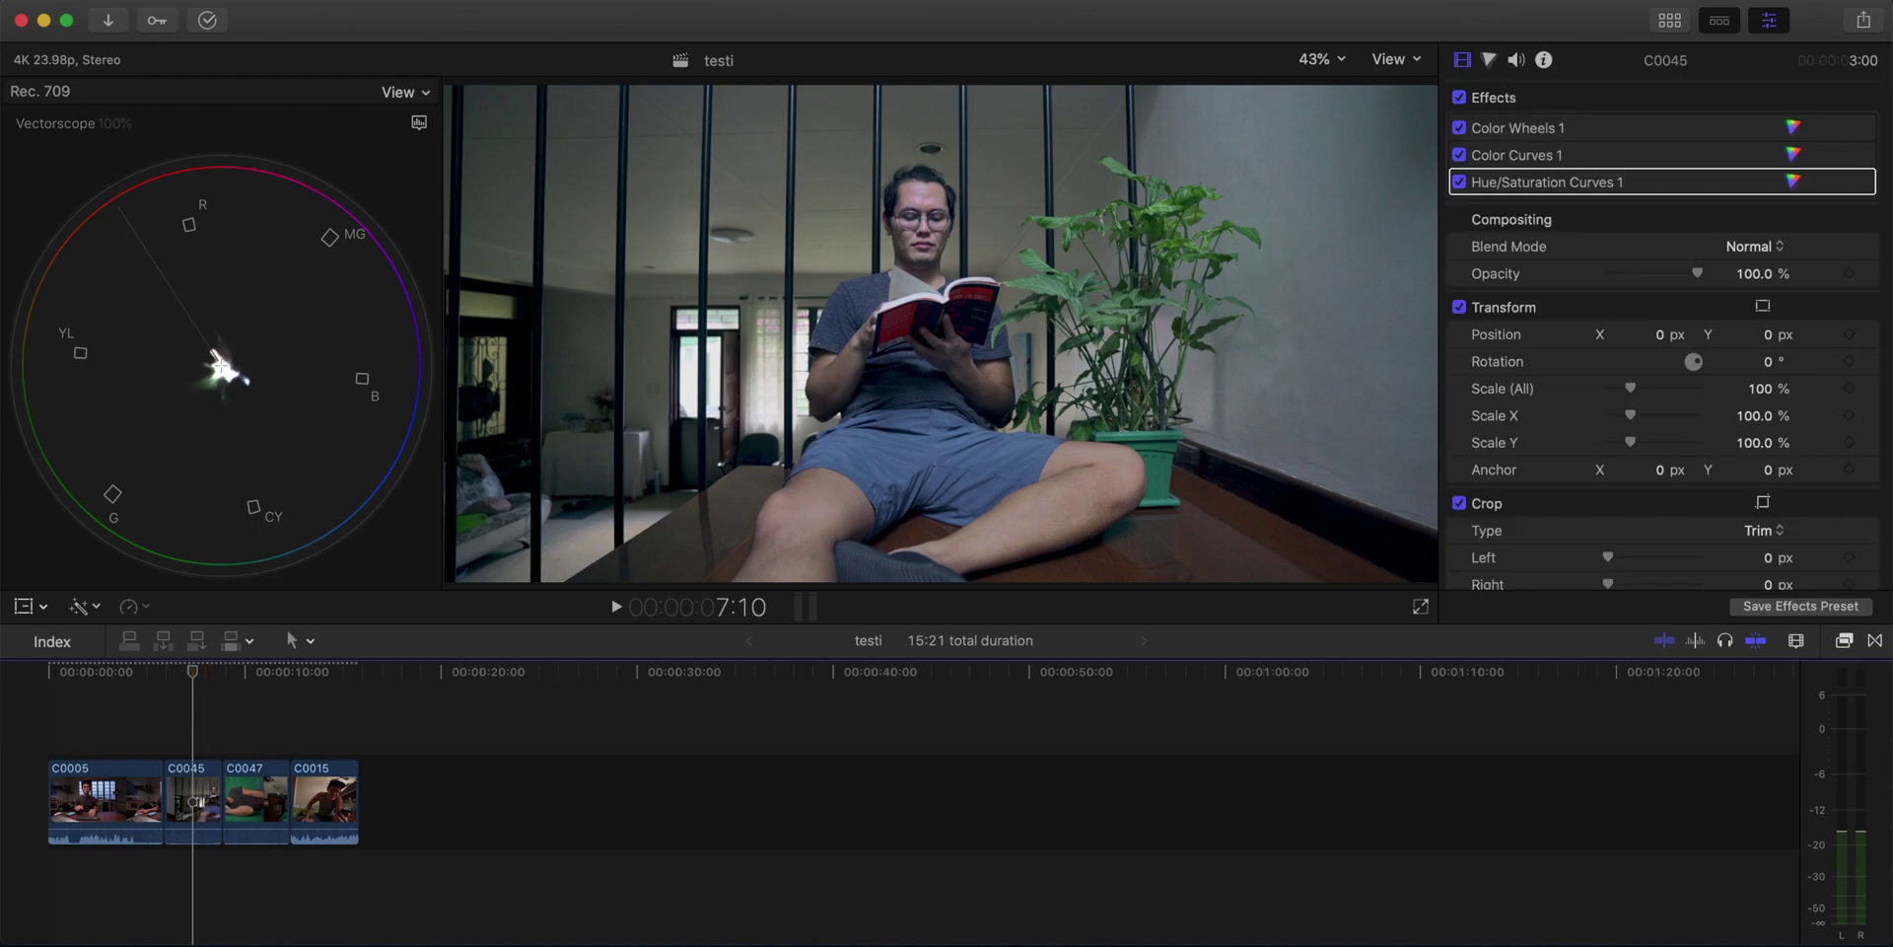
pyautogui.press('space')
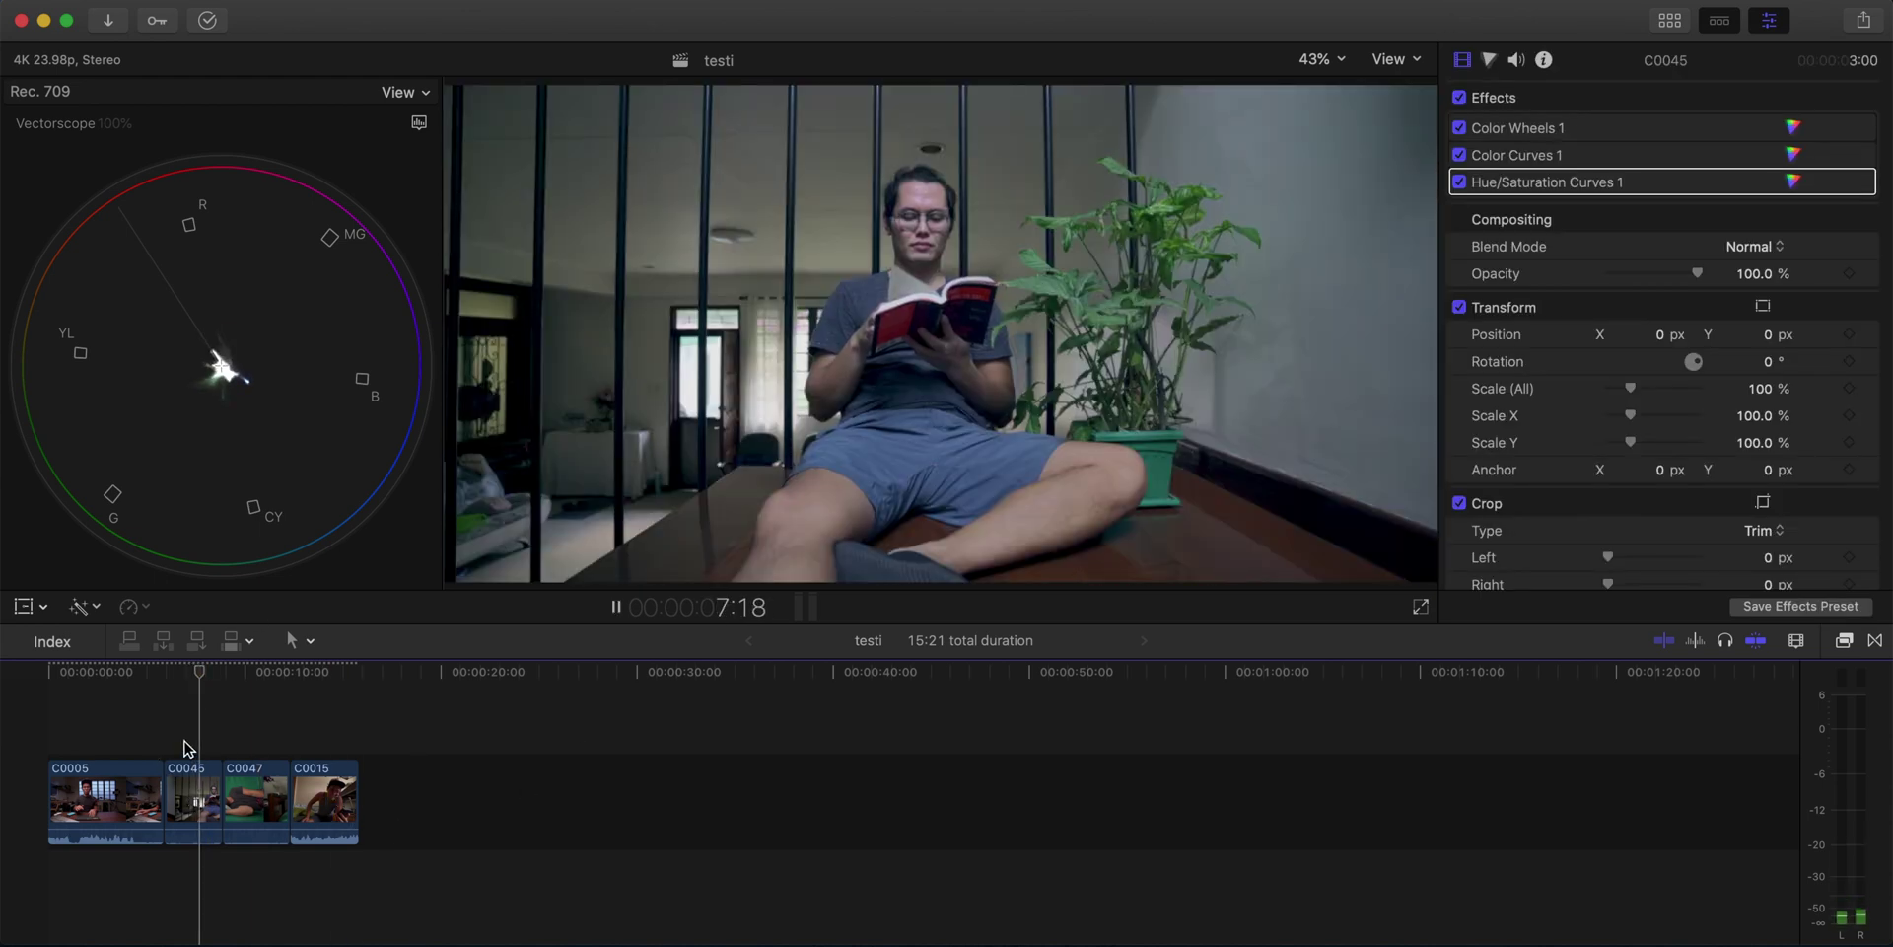
# In clip C0045's Color Wheels correction, set the temperature to 10000 and the tint to 33.
pyautogui.click(192, 784)
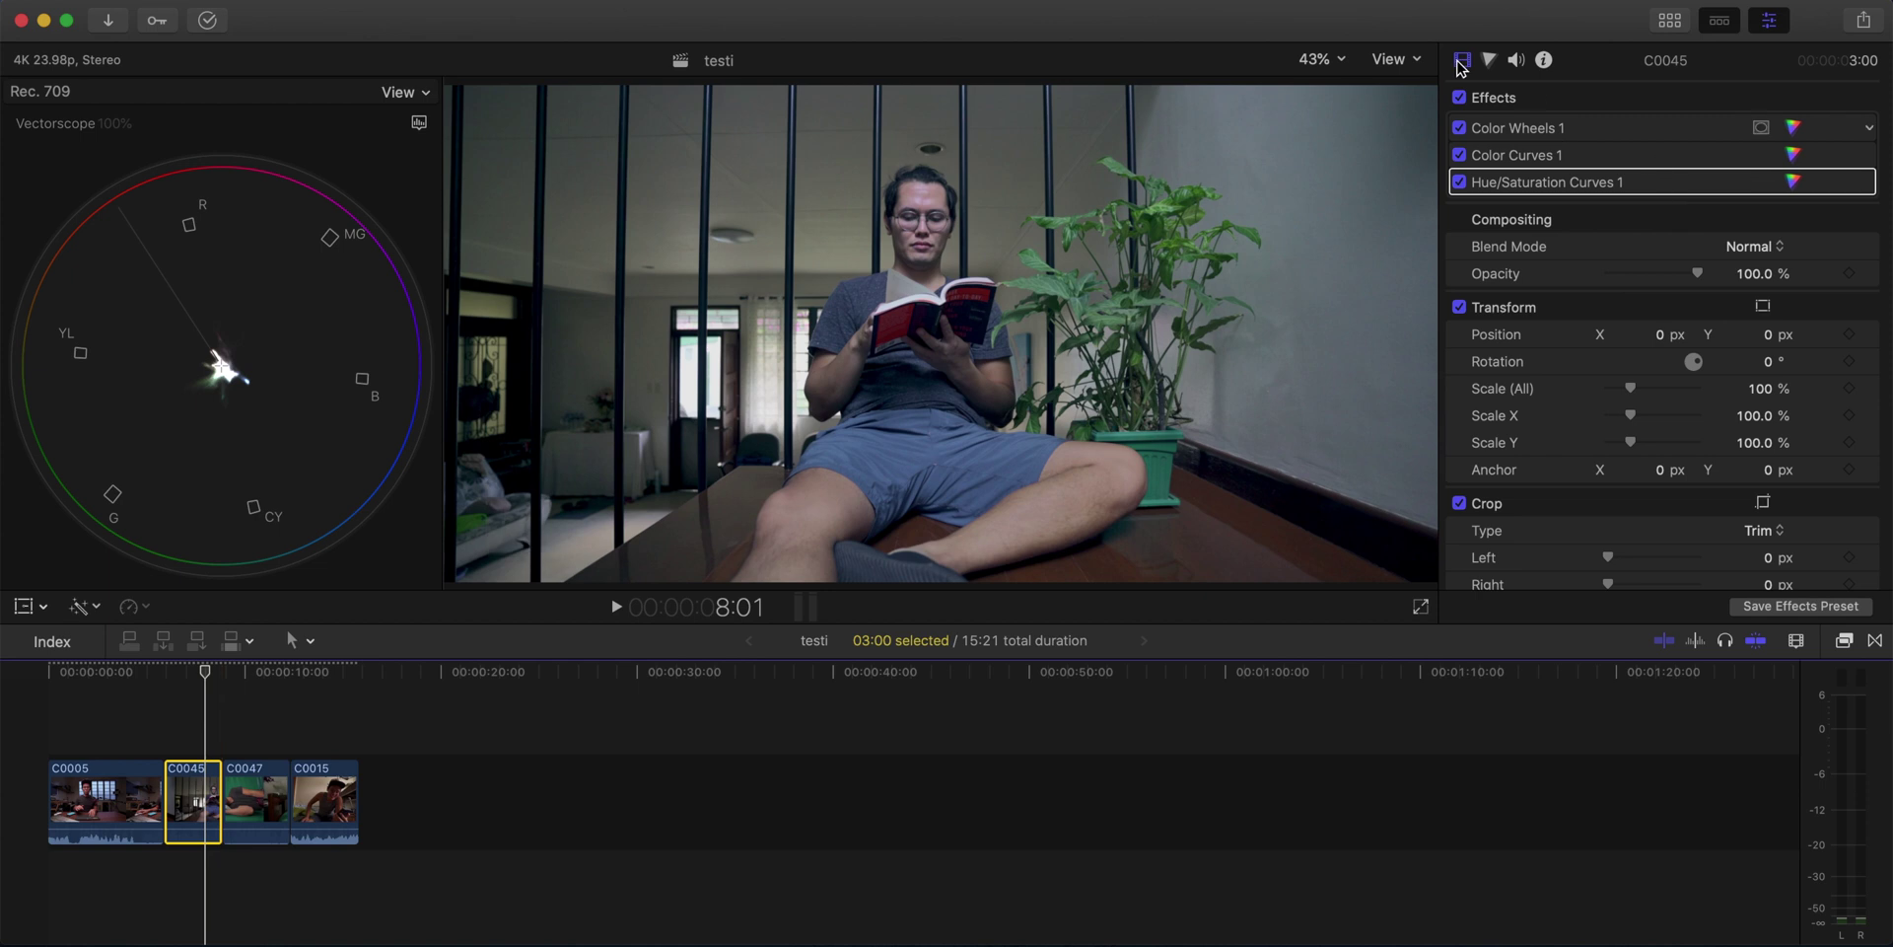
pyautogui.click(1491, 61)
pyautogui.moveTo(1563, 96); pyautogui.dragTo(1546, 134)
pyautogui.moveTo(1624, 418); pyautogui.dragTo(1725, 416)
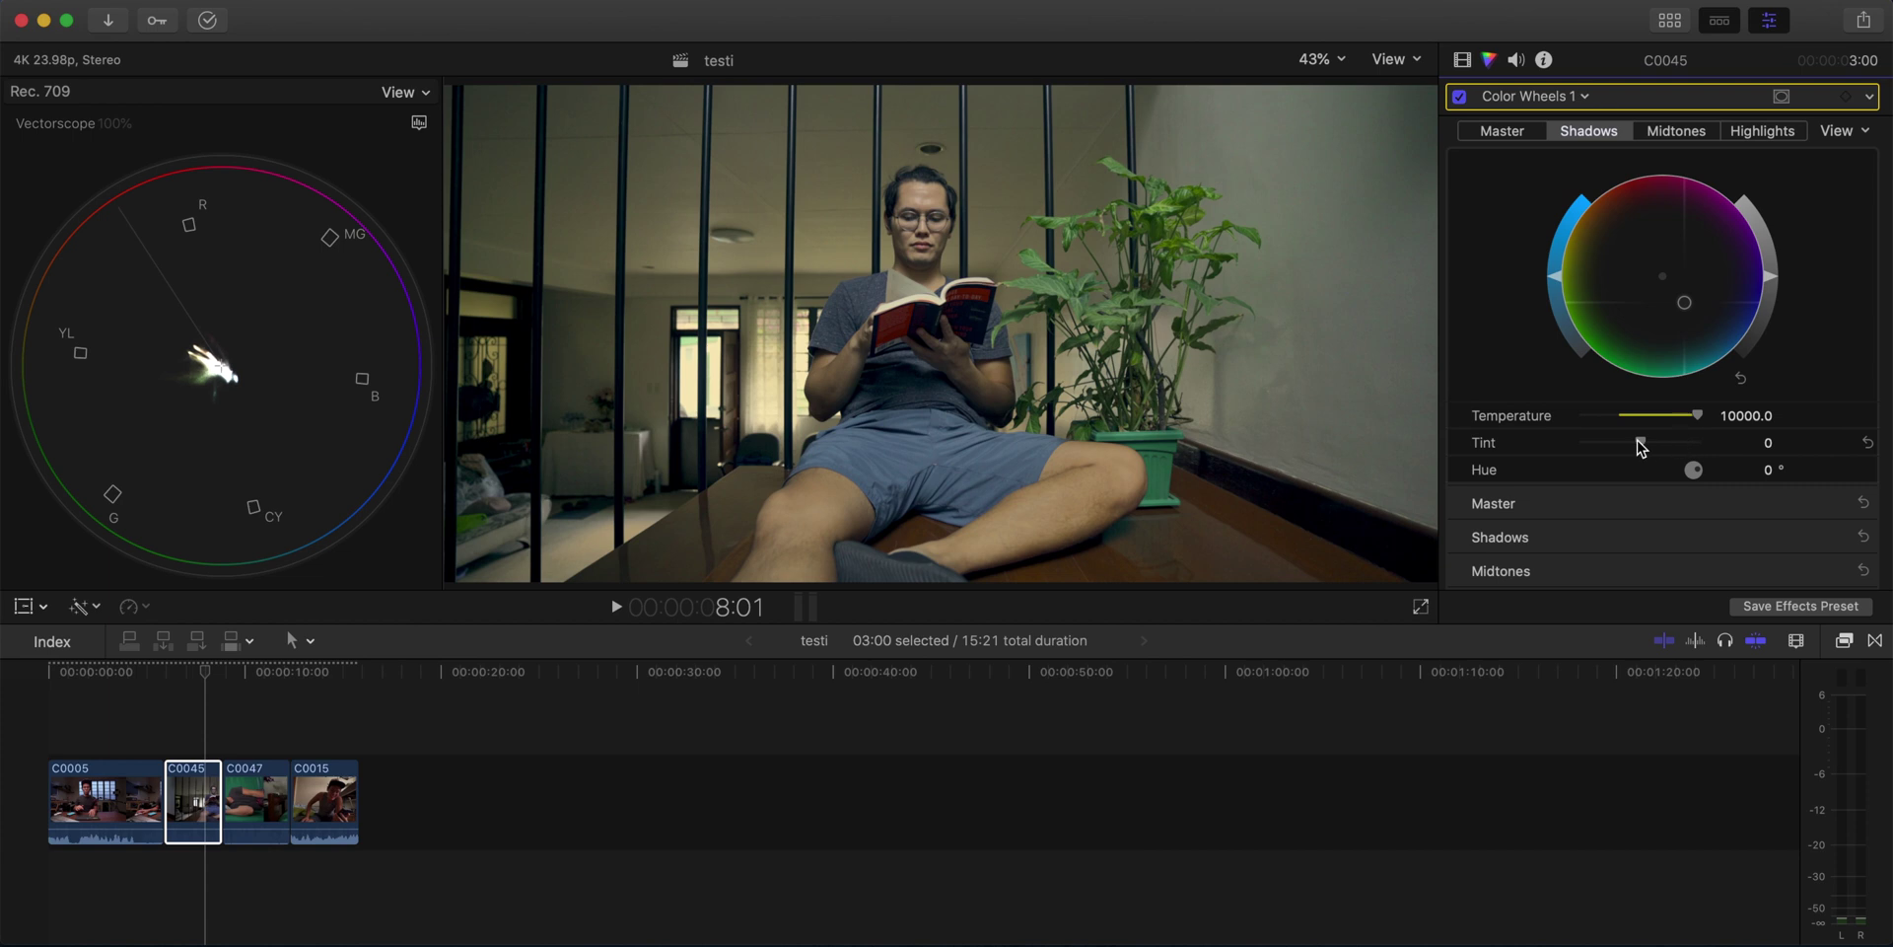
pyautogui.moveTo(1642, 446); pyautogui.dragTo(1682, 444)
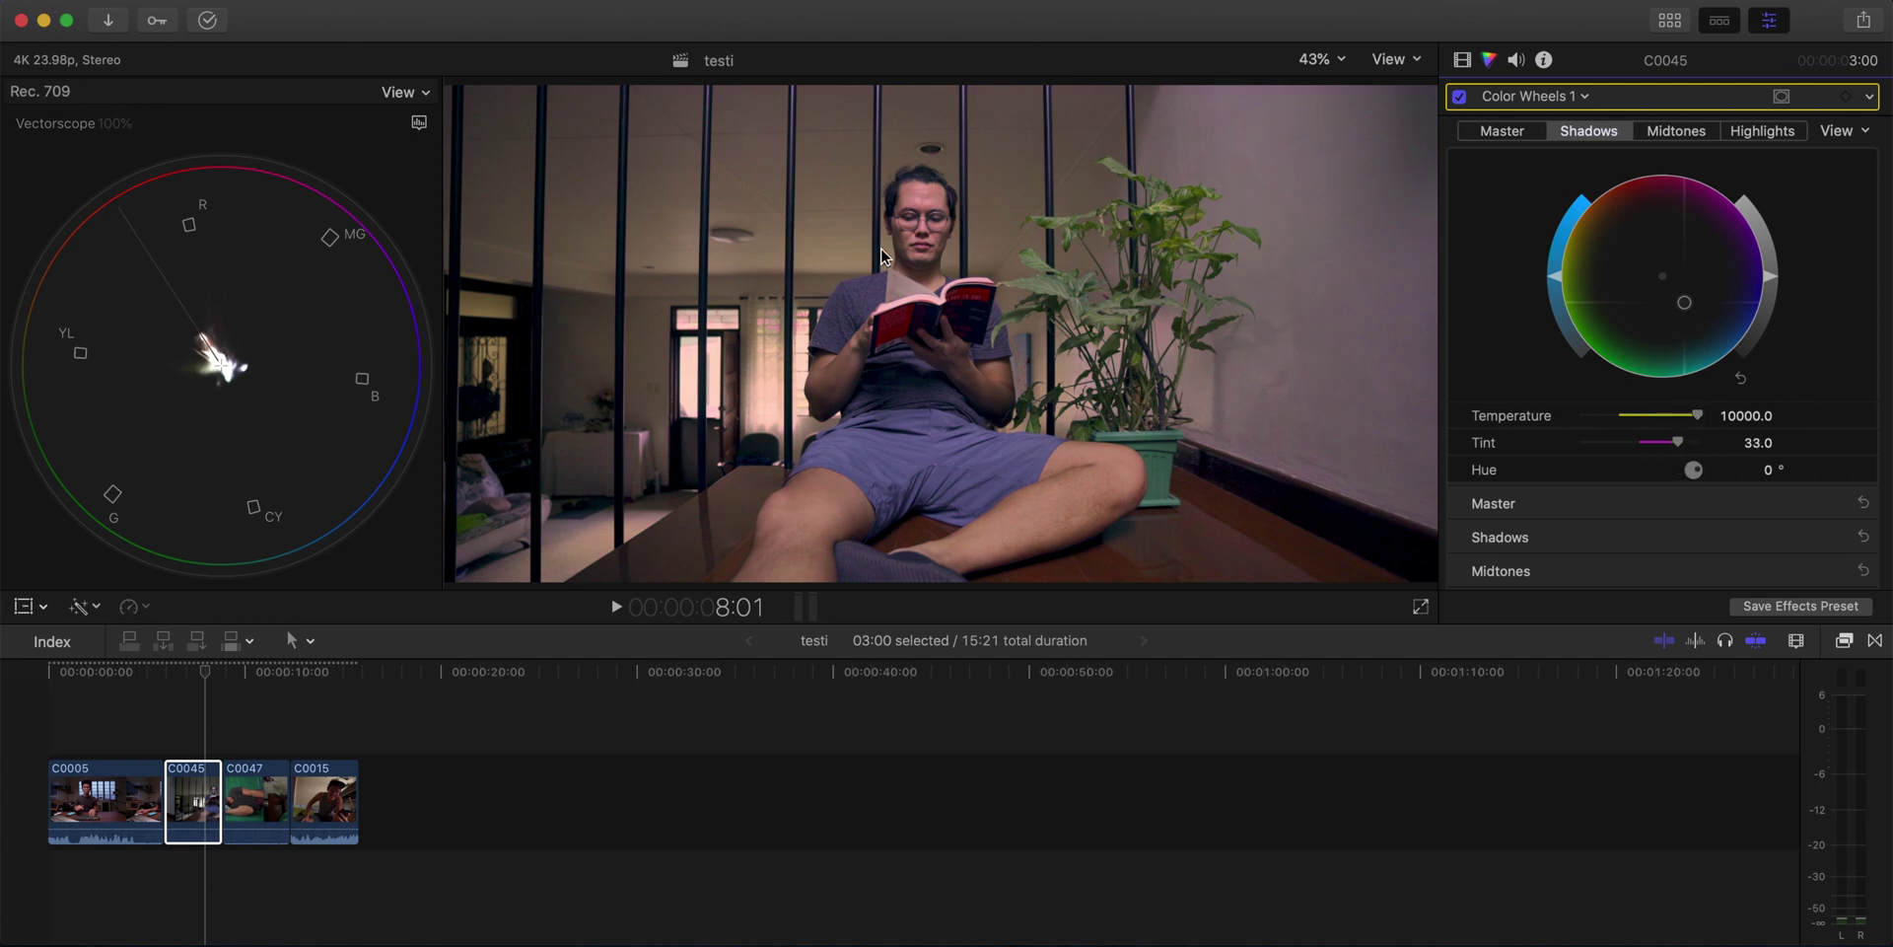
# Play back the adjusted clip C0045 and review its Color Curves and Hue/Saturation Curves corrections.
pyautogui.click(203, 744)
pyautogui.press('space')
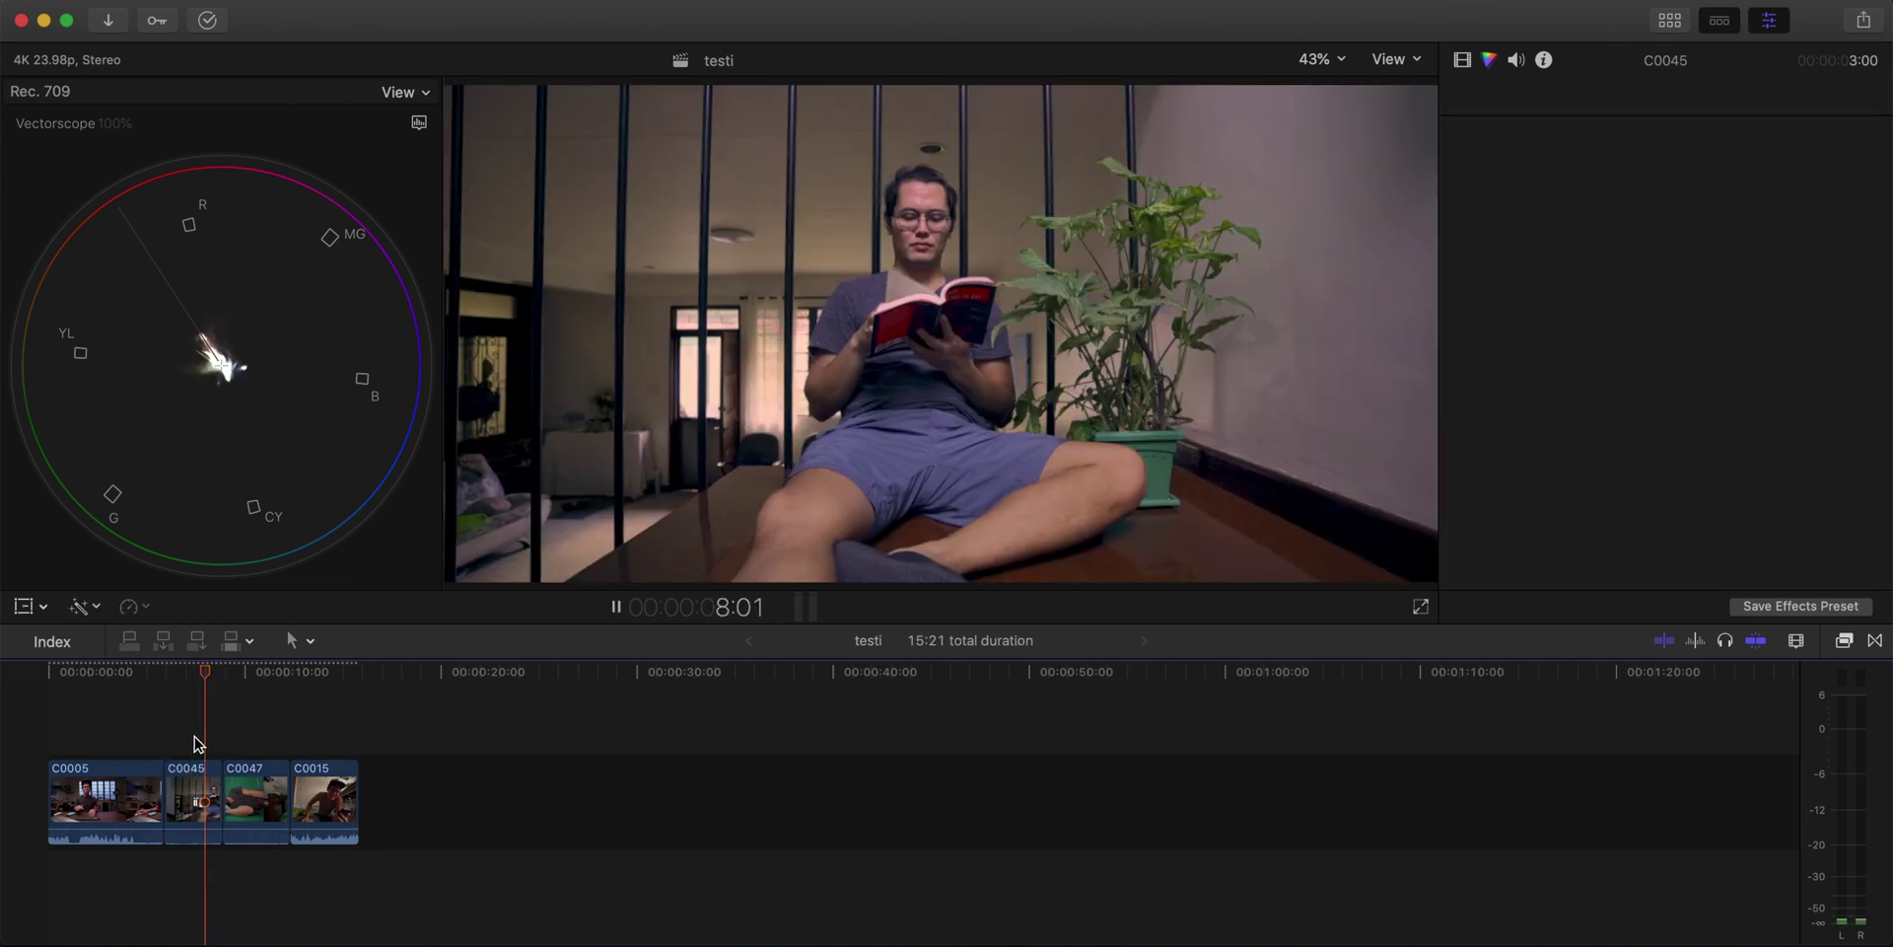
pyautogui.click(197, 732)
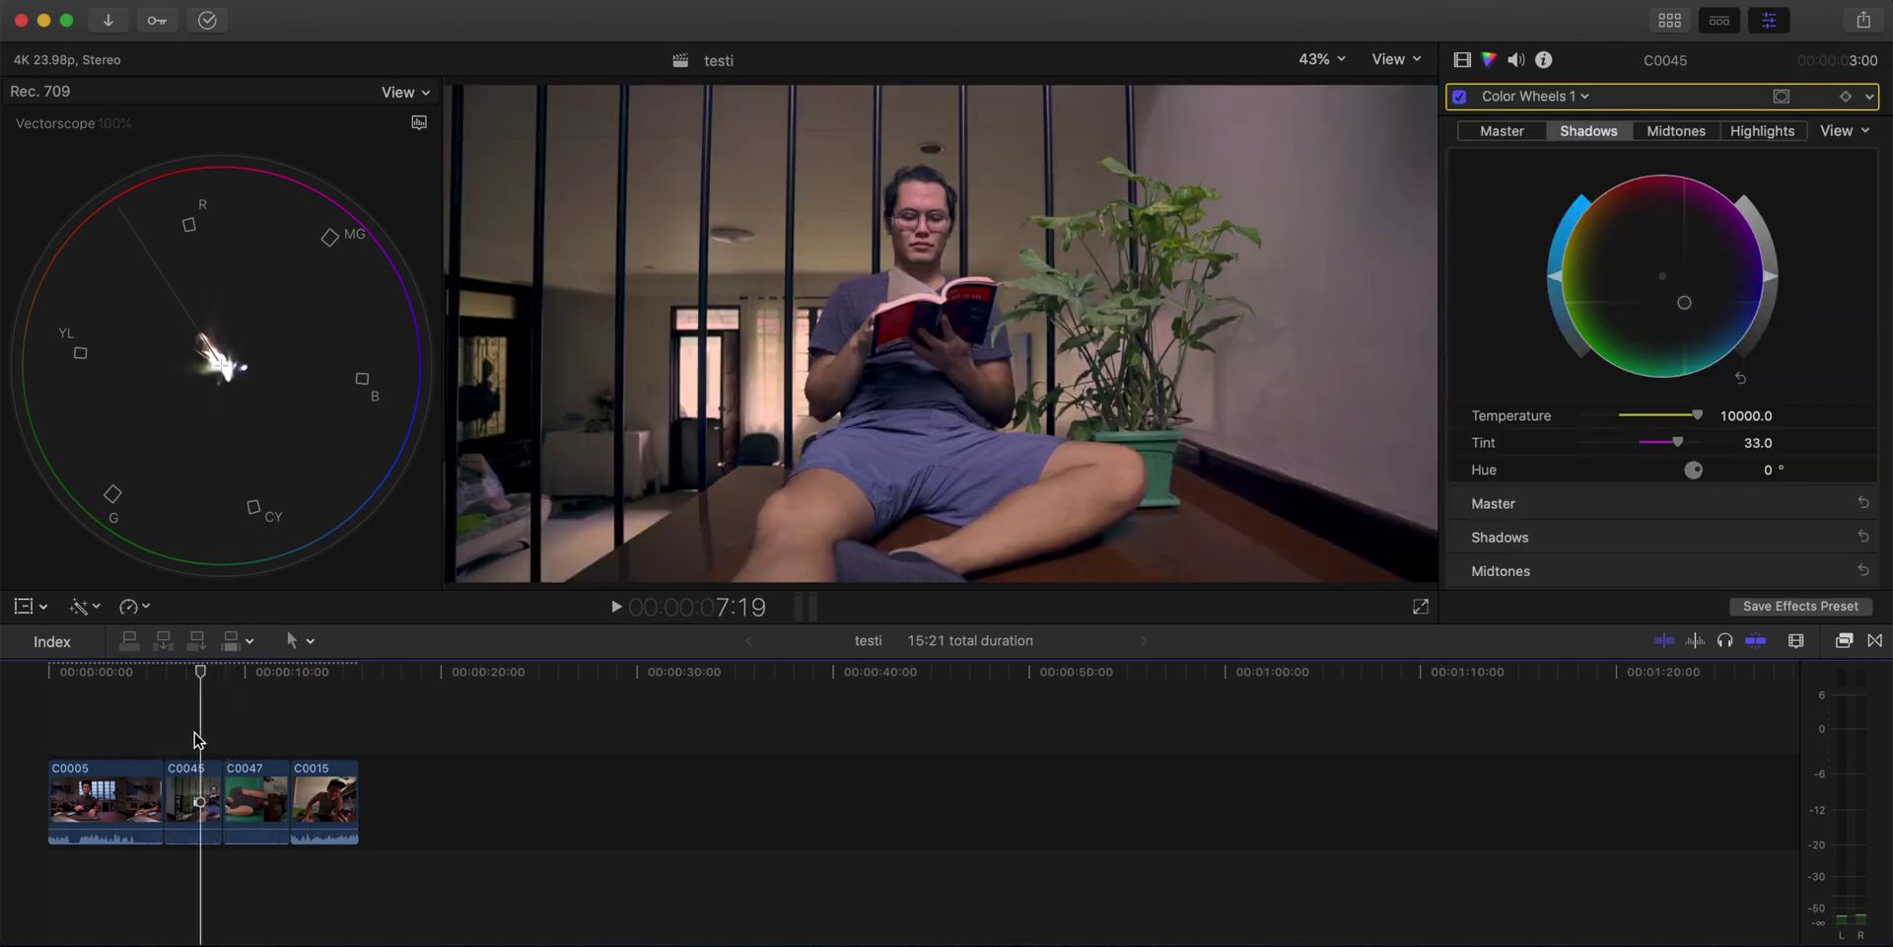
pyautogui.click(1526, 97)
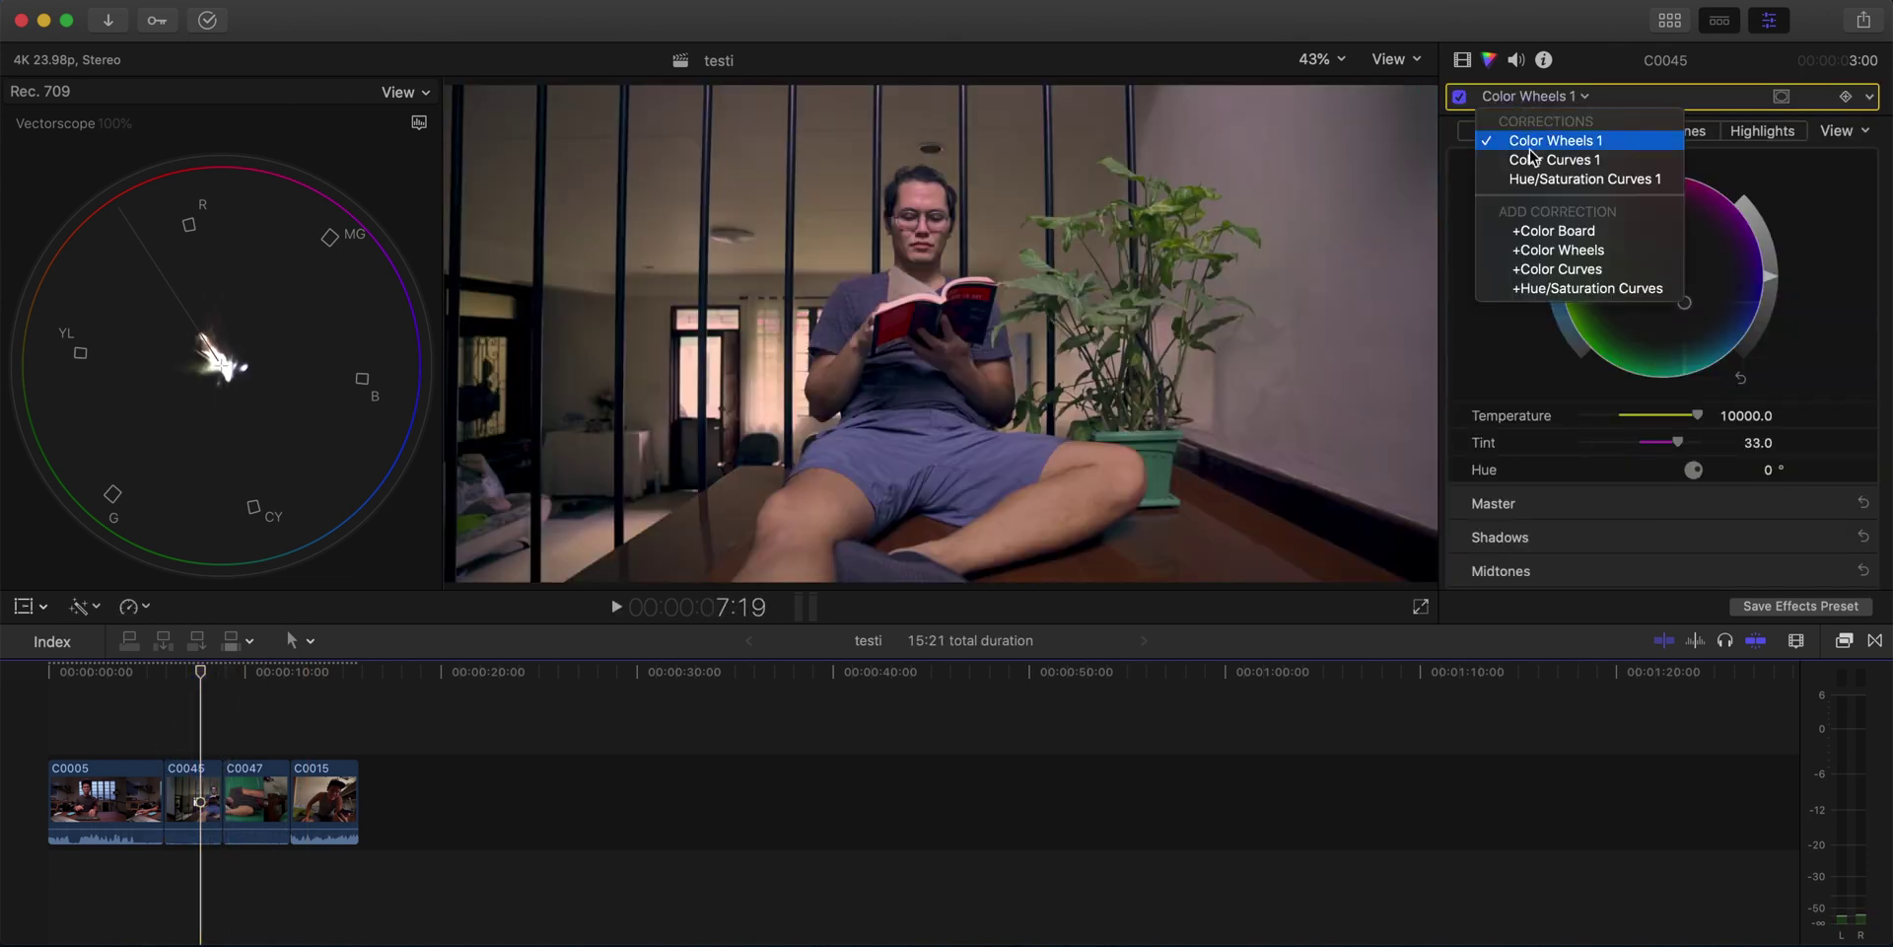
pyautogui.click(1555, 159)
pyautogui.click(1536, 91)
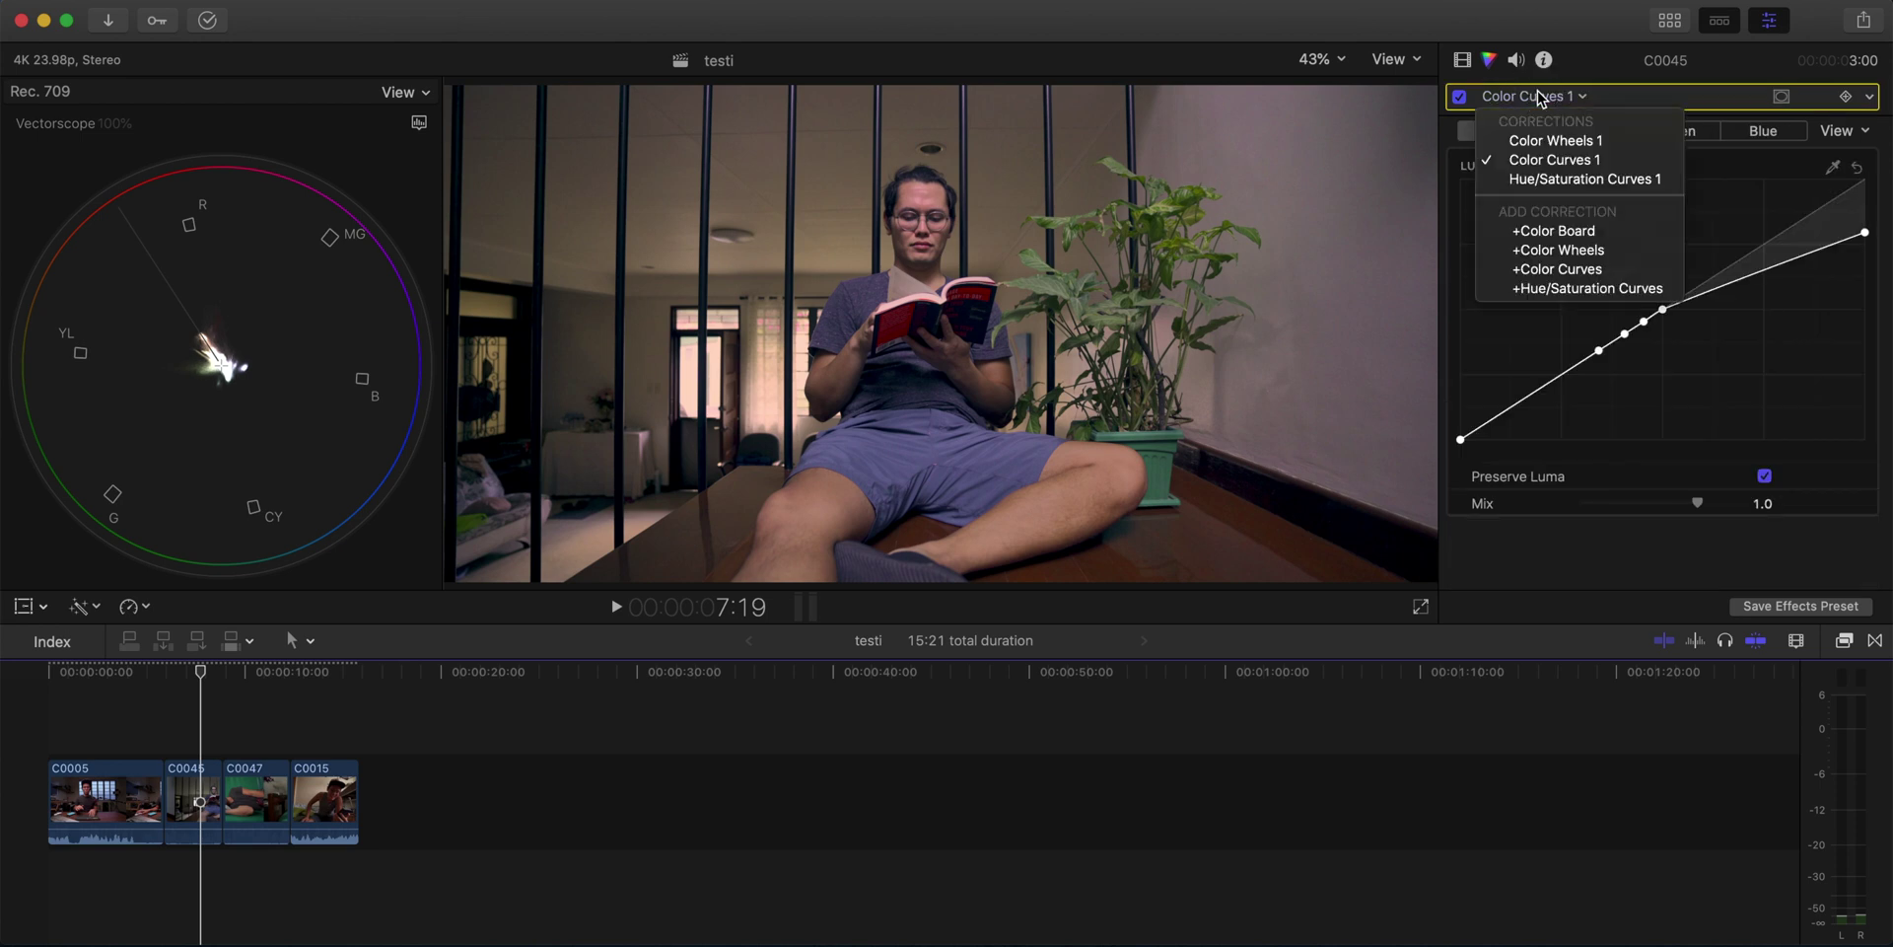
pyautogui.click(1555, 179)
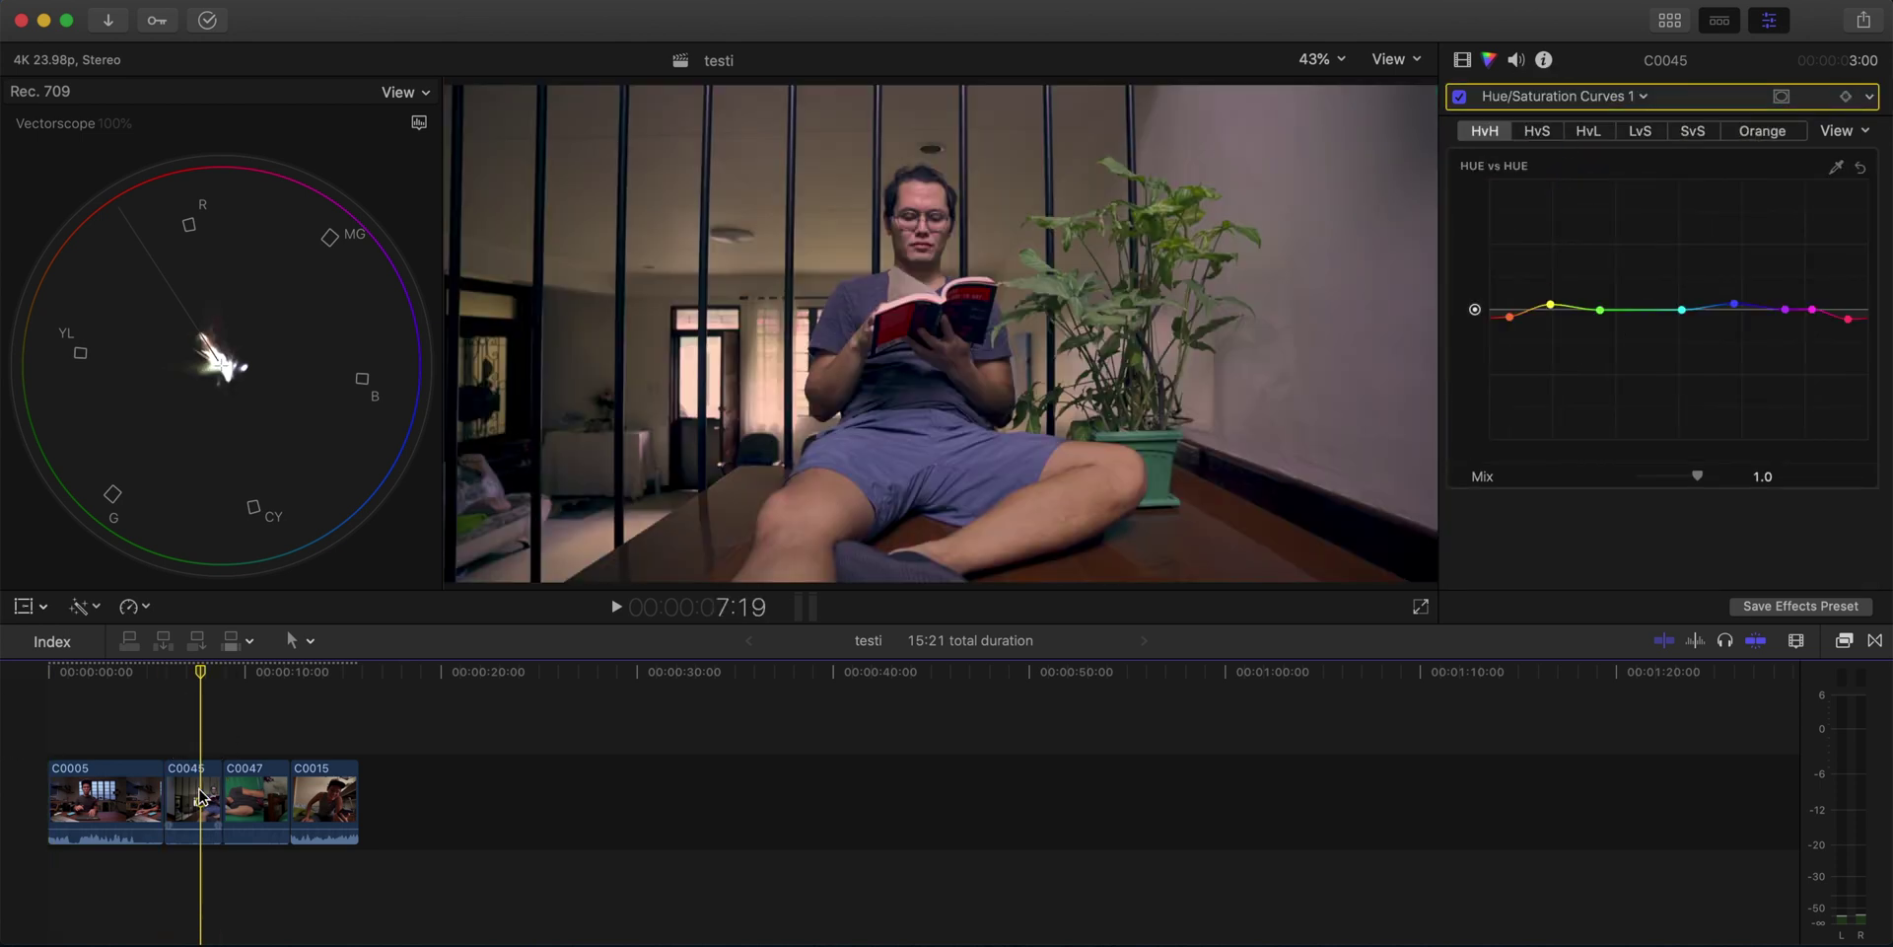
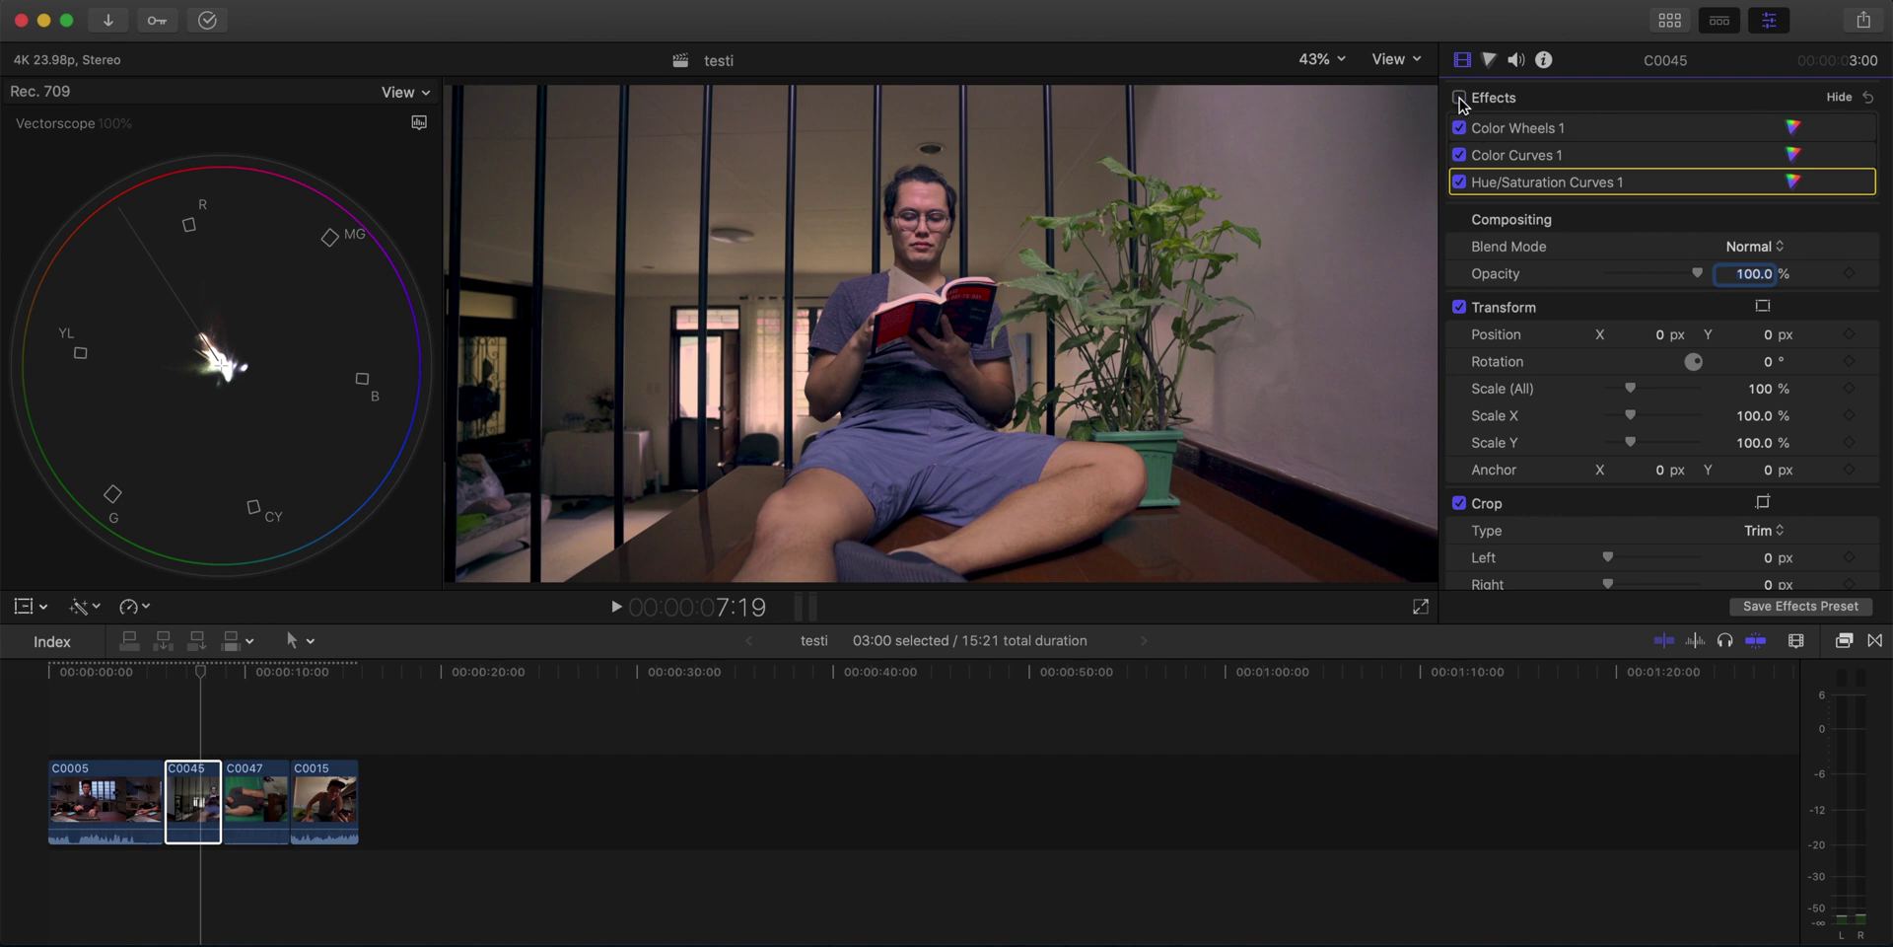
# Turn clip C0045's effects back on, and raise the orange point of clip C0047's Hue vs Hue curve to the neutral line.
pyautogui.click(1460, 98)
pyautogui.click(238, 796)
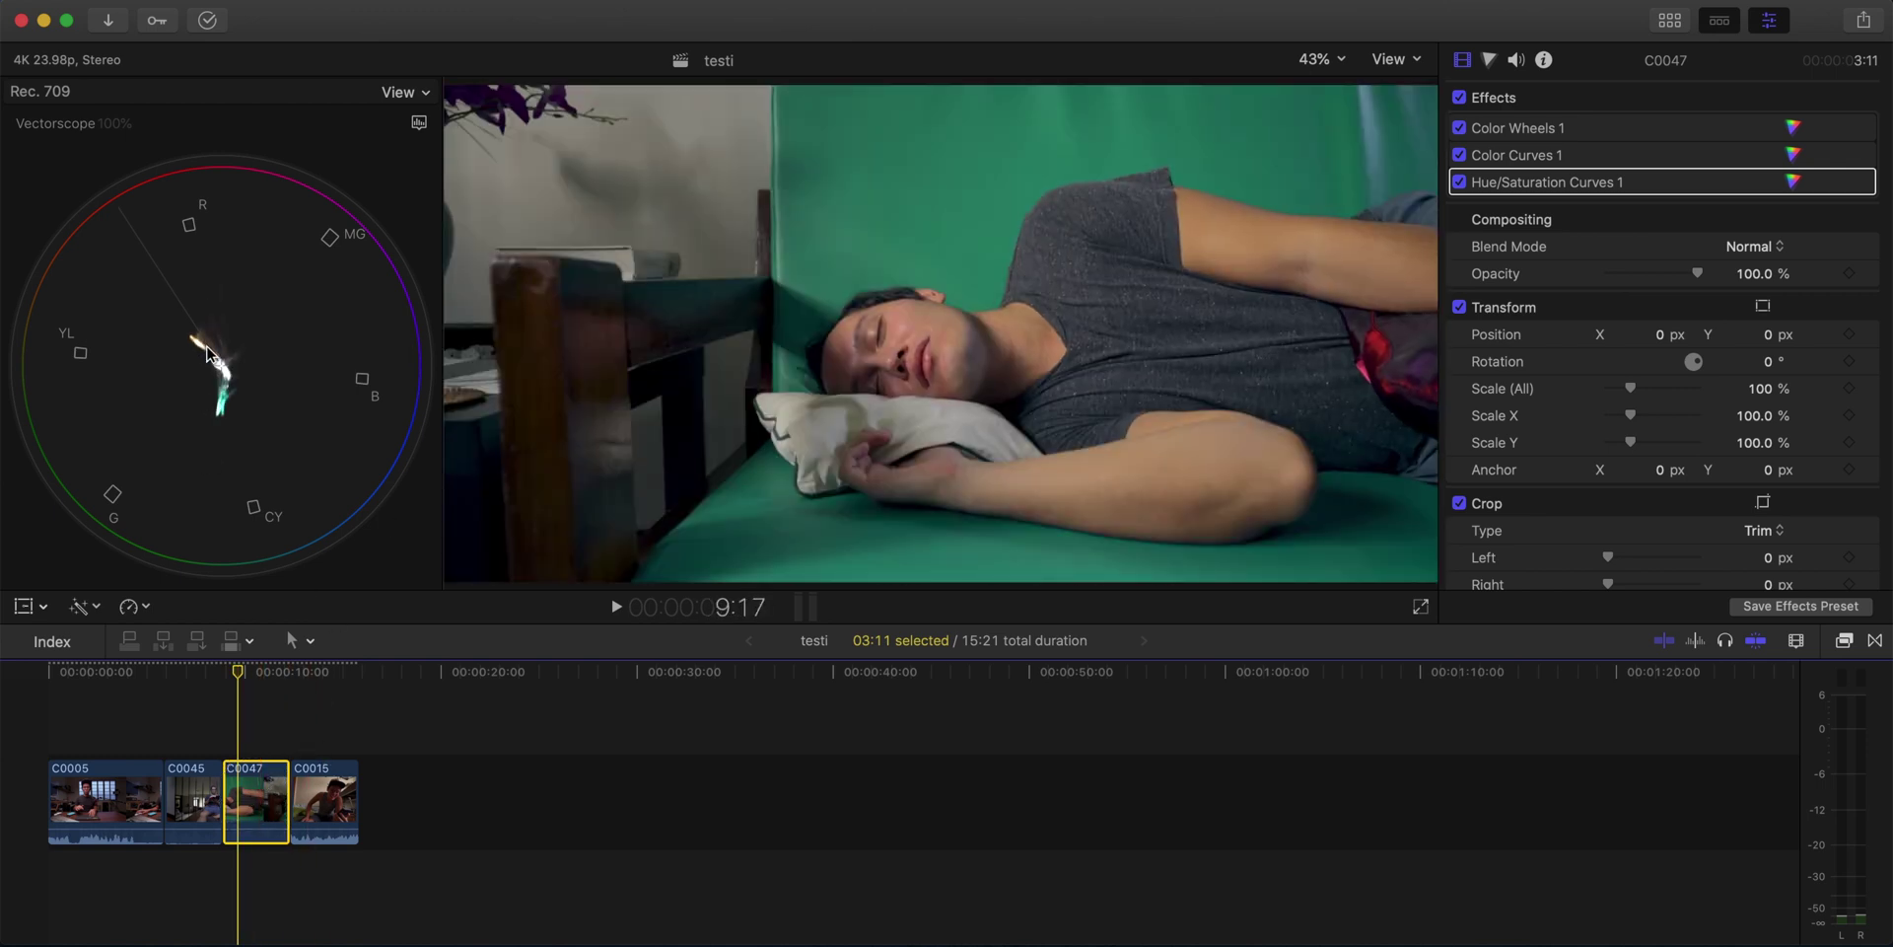
pyautogui.click(1491, 59)
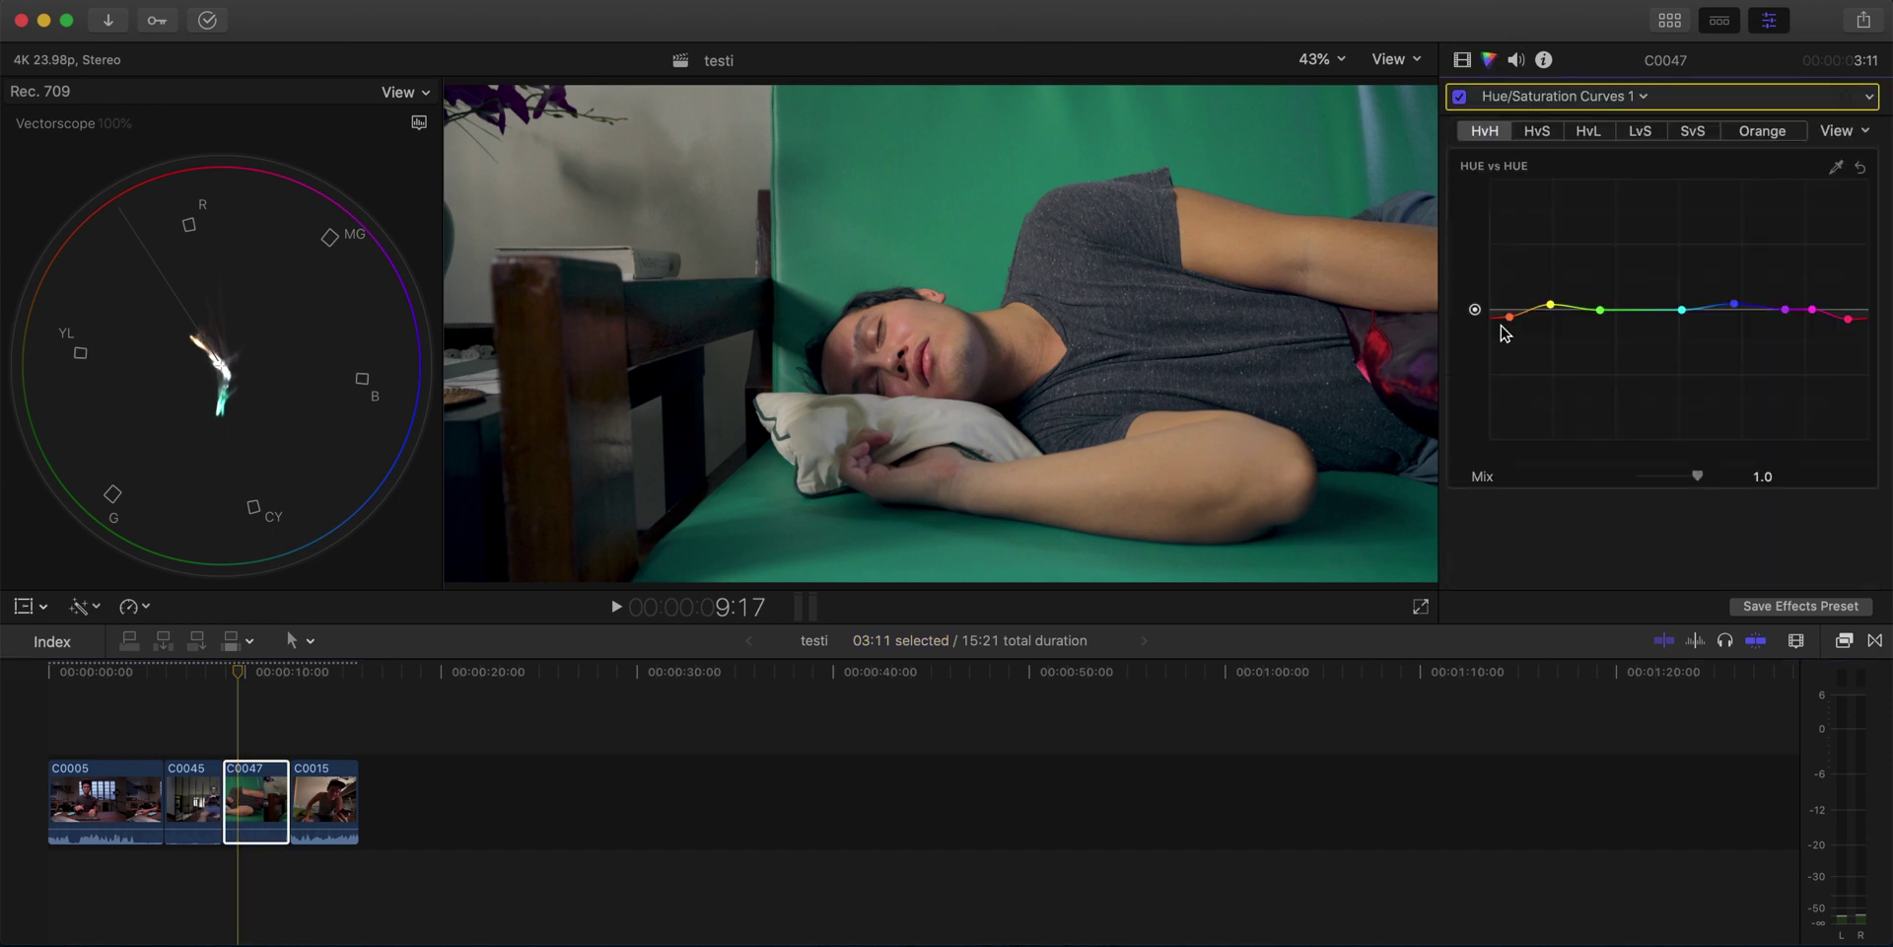
pyautogui.moveTo(1512, 318); pyautogui.dragTo(1511, 308)
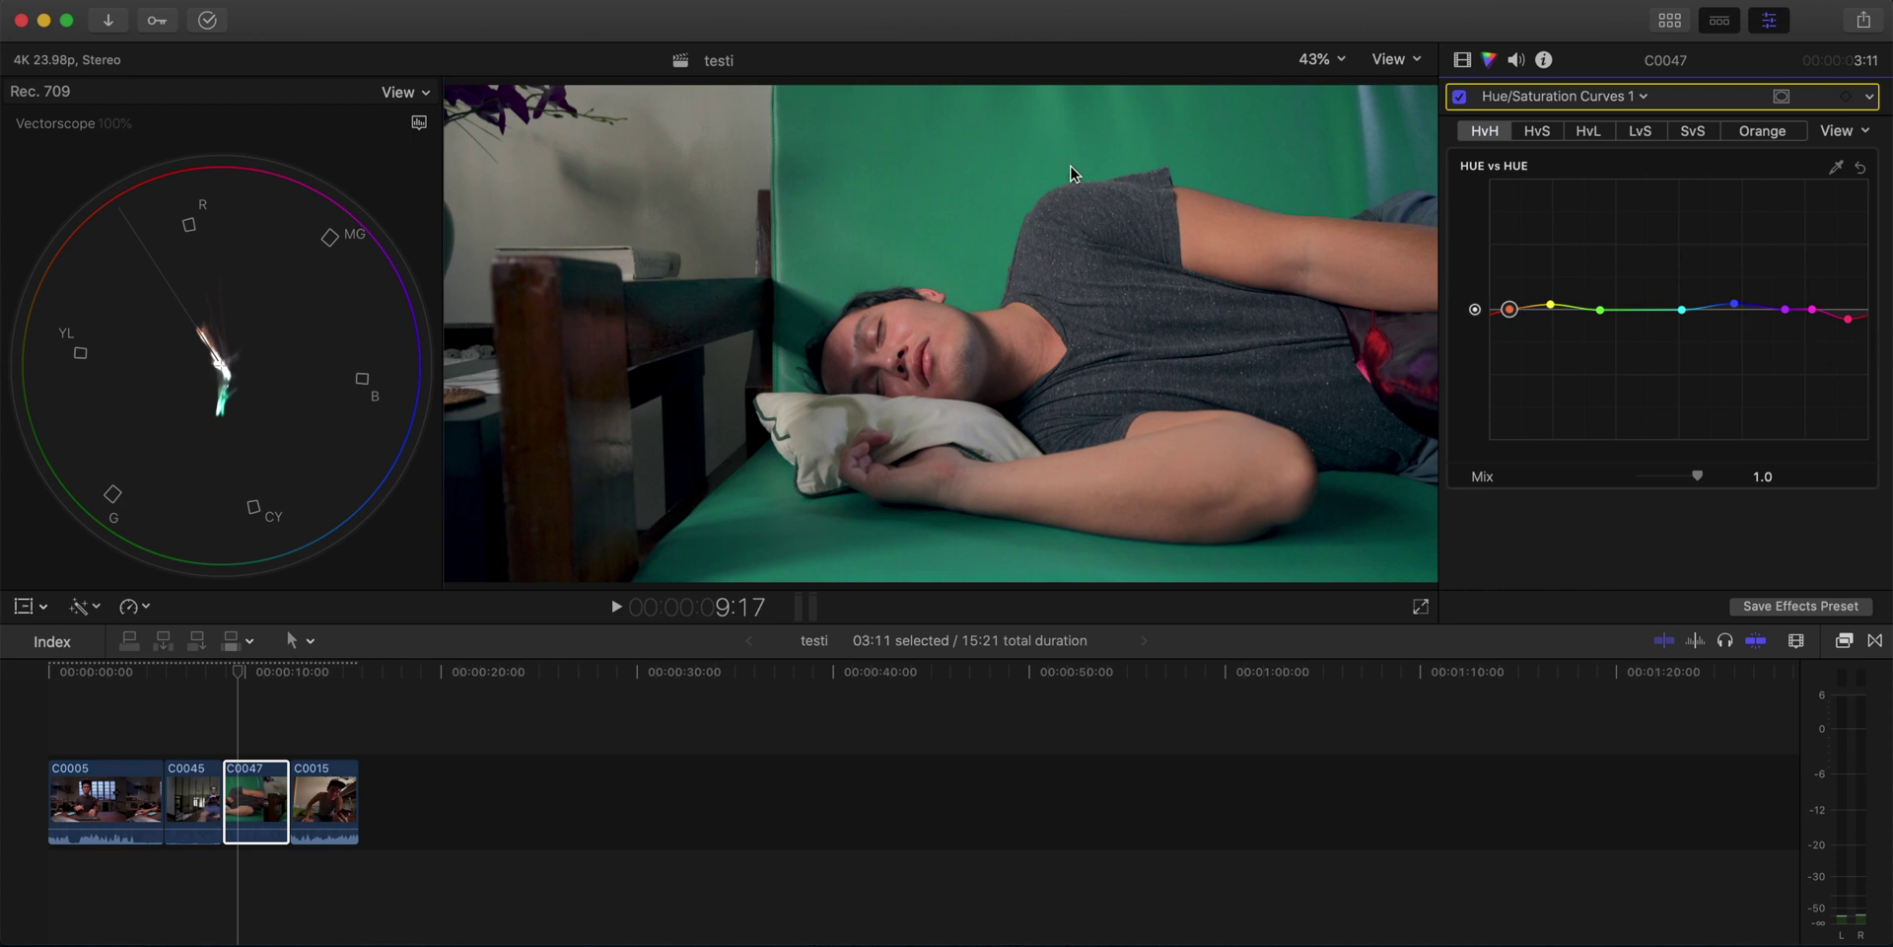
# Add a point between green and cyan on clip C0047's Hue vs Hue curve and lower it to shift the green background toward teal.
pyautogui.click(1647, 309)
pyautogui.moveTo(1601, 310)
pyautogui.mouseDown()
pyautogui.moveTo(1597, 345)
pyautogui.moveTo(1594, 271)
pyautogui.moveTo(1599, 313)
pyautogui.moveTo(1647, 320)
pyautogui.moveTo(1643, 197)
pyautogui.moveTo(1626, 421)
pyautogui.moveTo(1636, 348)
pyautogui.mouseUp()
pyautogui.click(1648, 311)
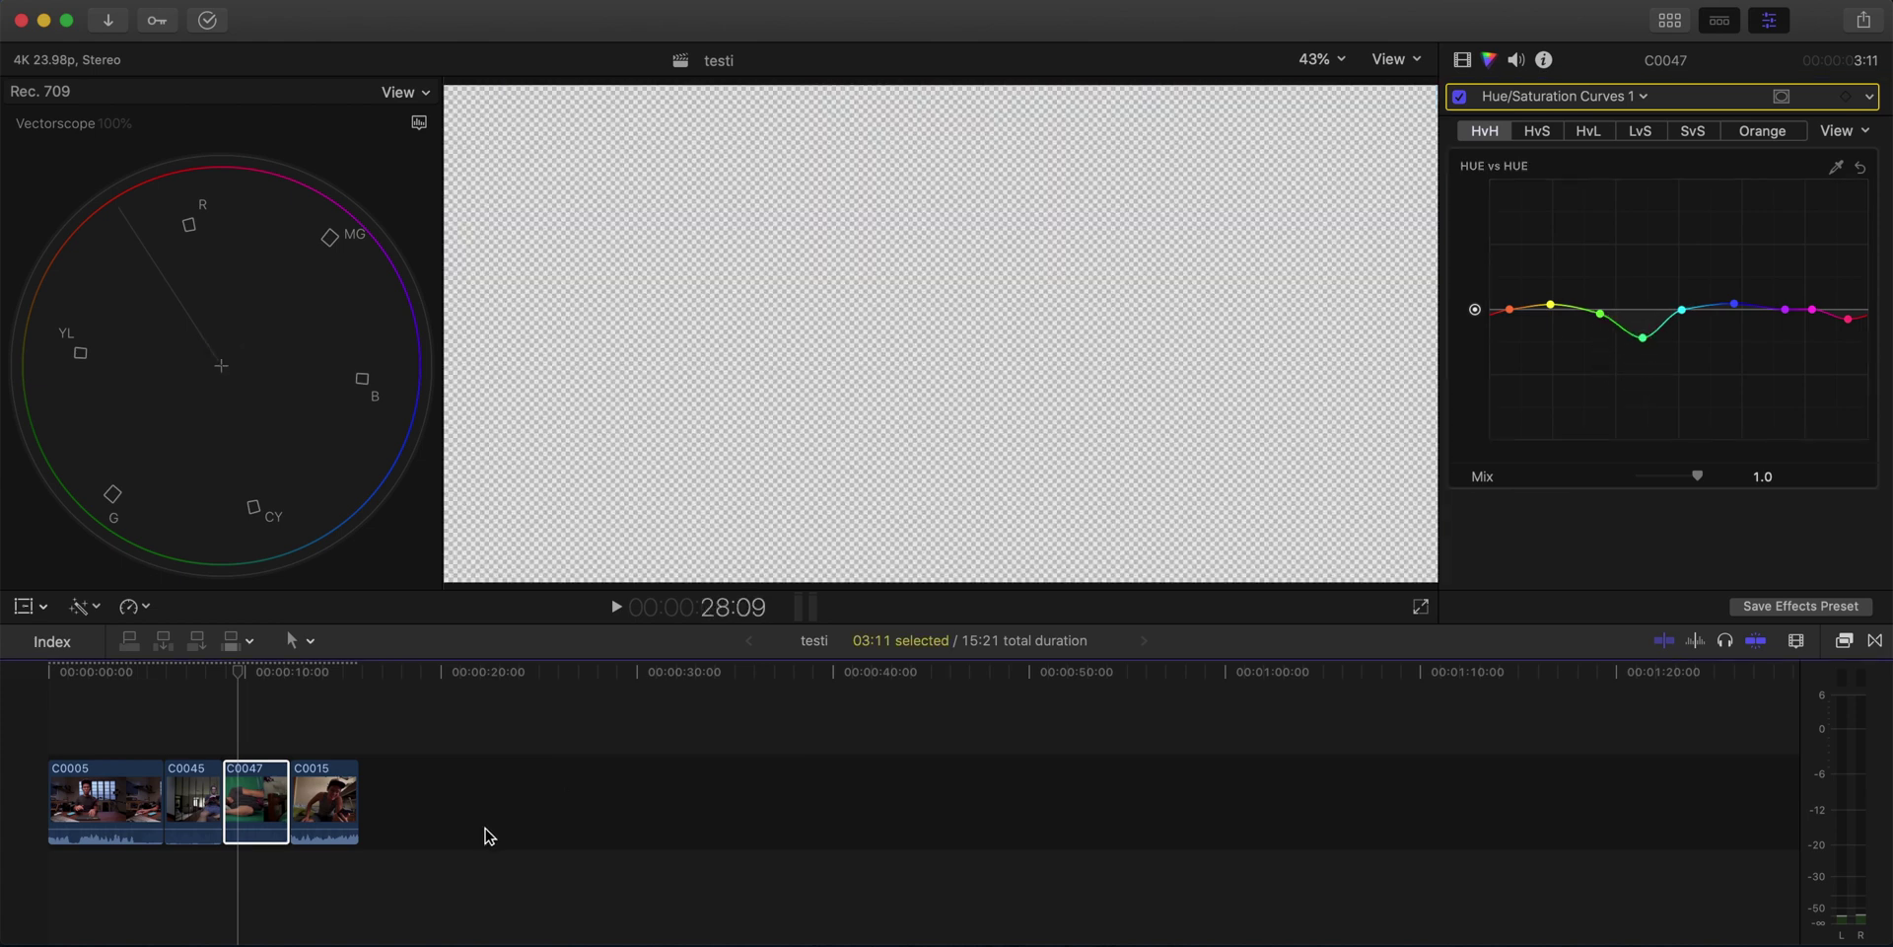
pyautogui.click(262, 705)
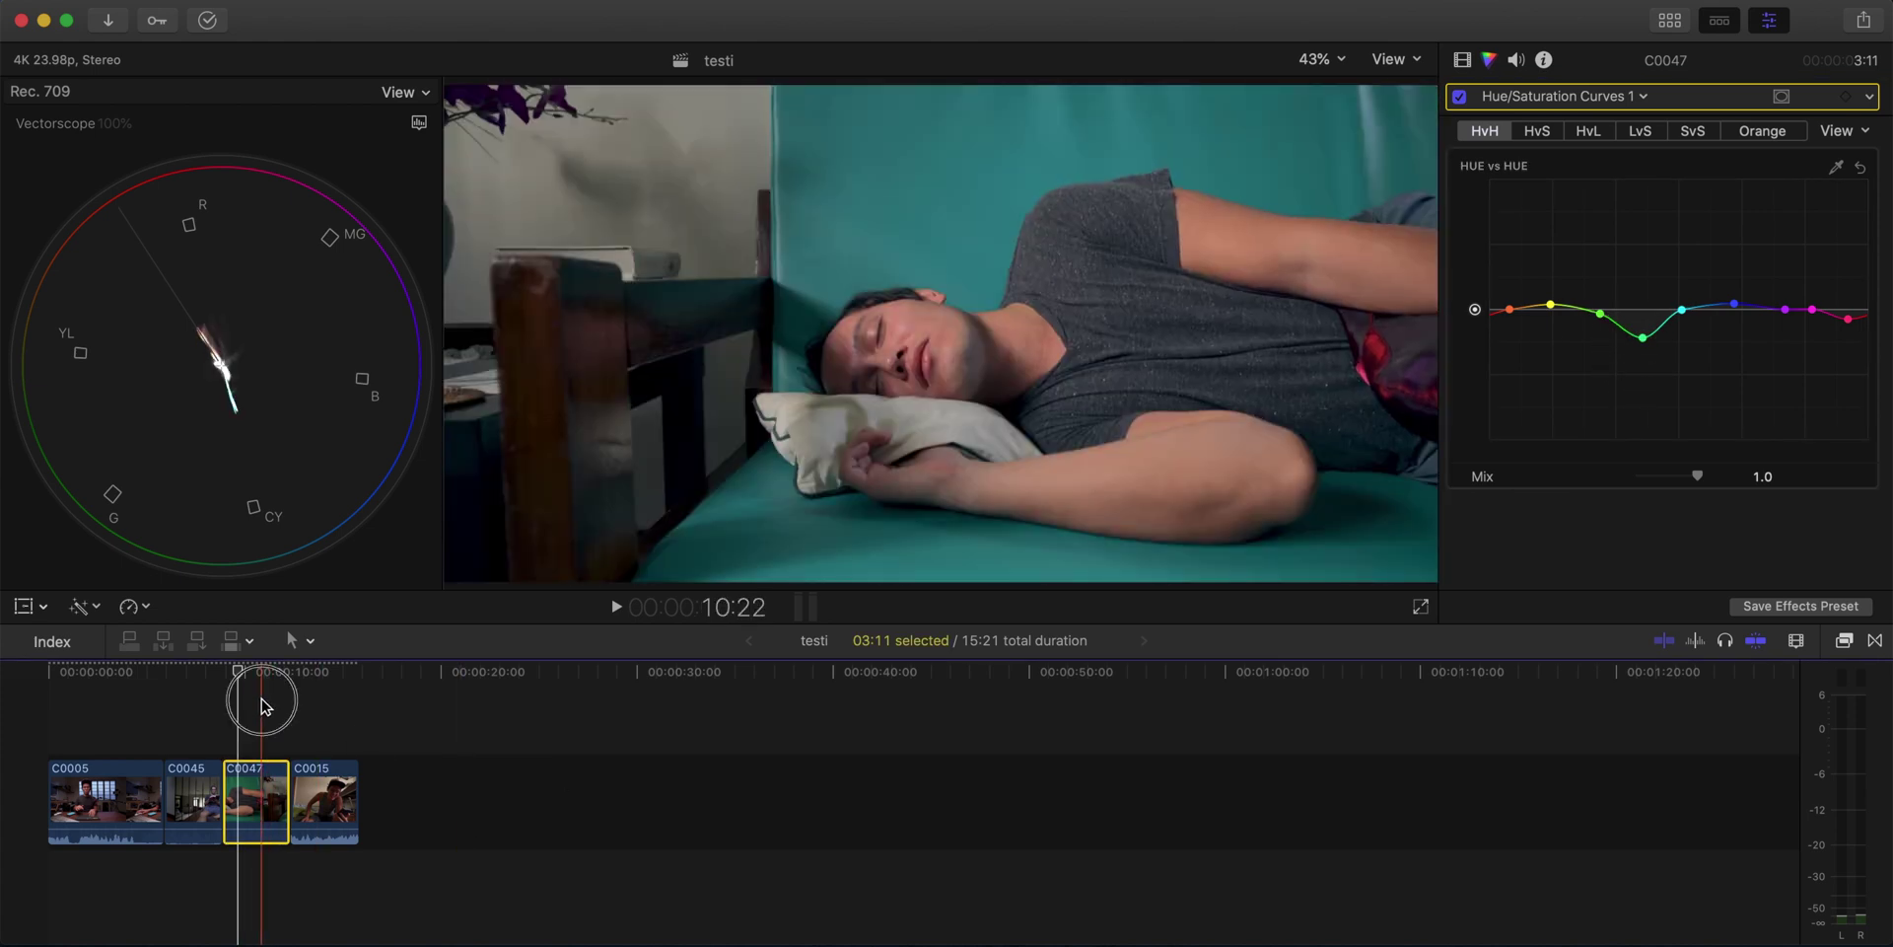
pyautogui.click(261, 698)
# Play back clip C0015 and review its pasted grade and Hue vs Hue curve.
pyautogui.click(323, 708)
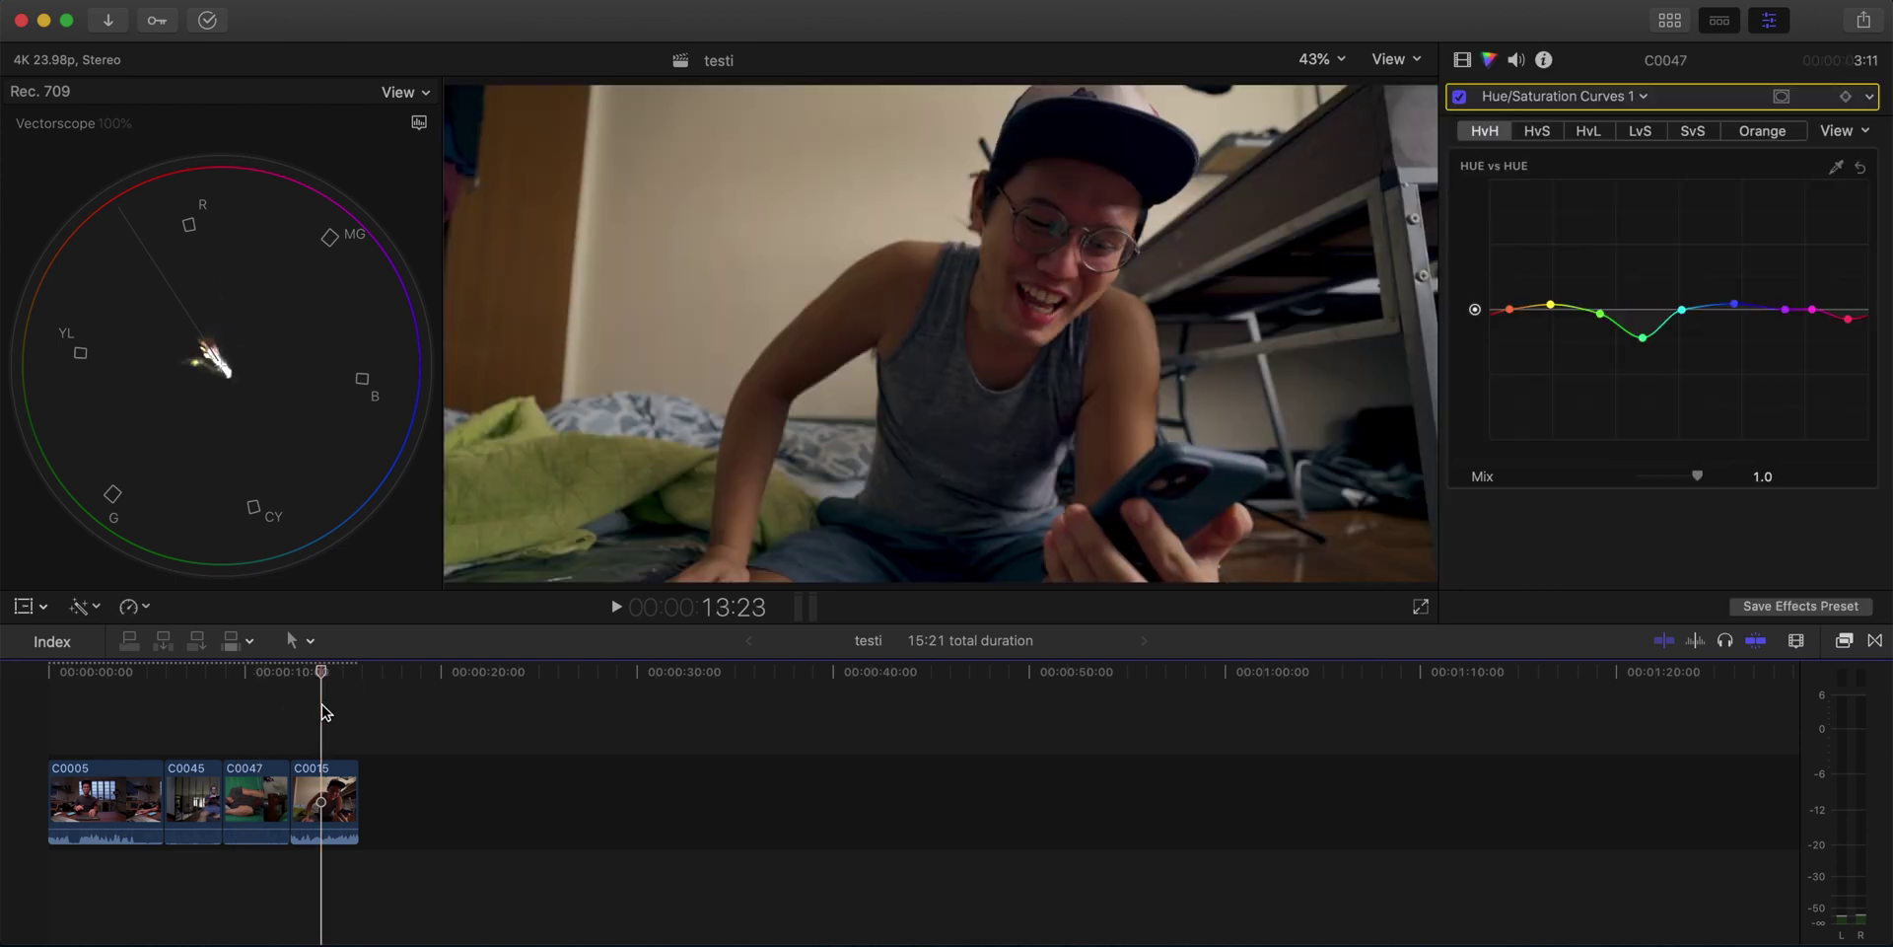
pyautogui.click(338, 801)
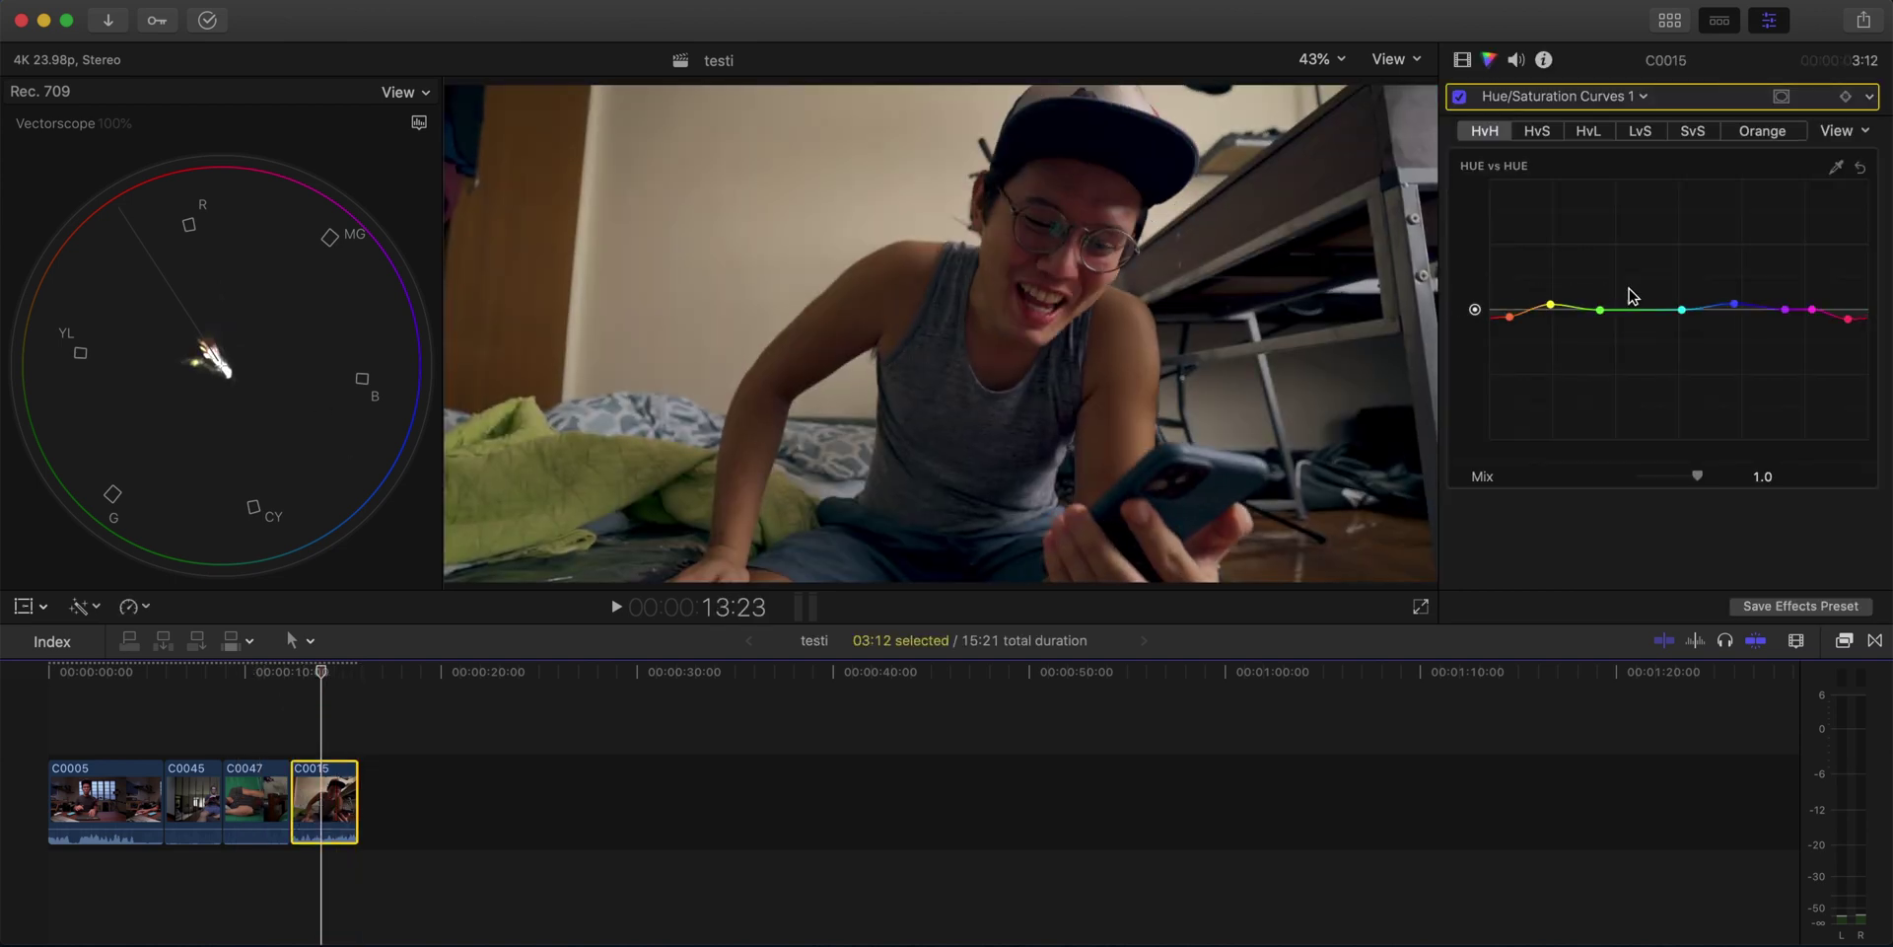
pyautogui.click(300, 723)
pyautogui.press('space')
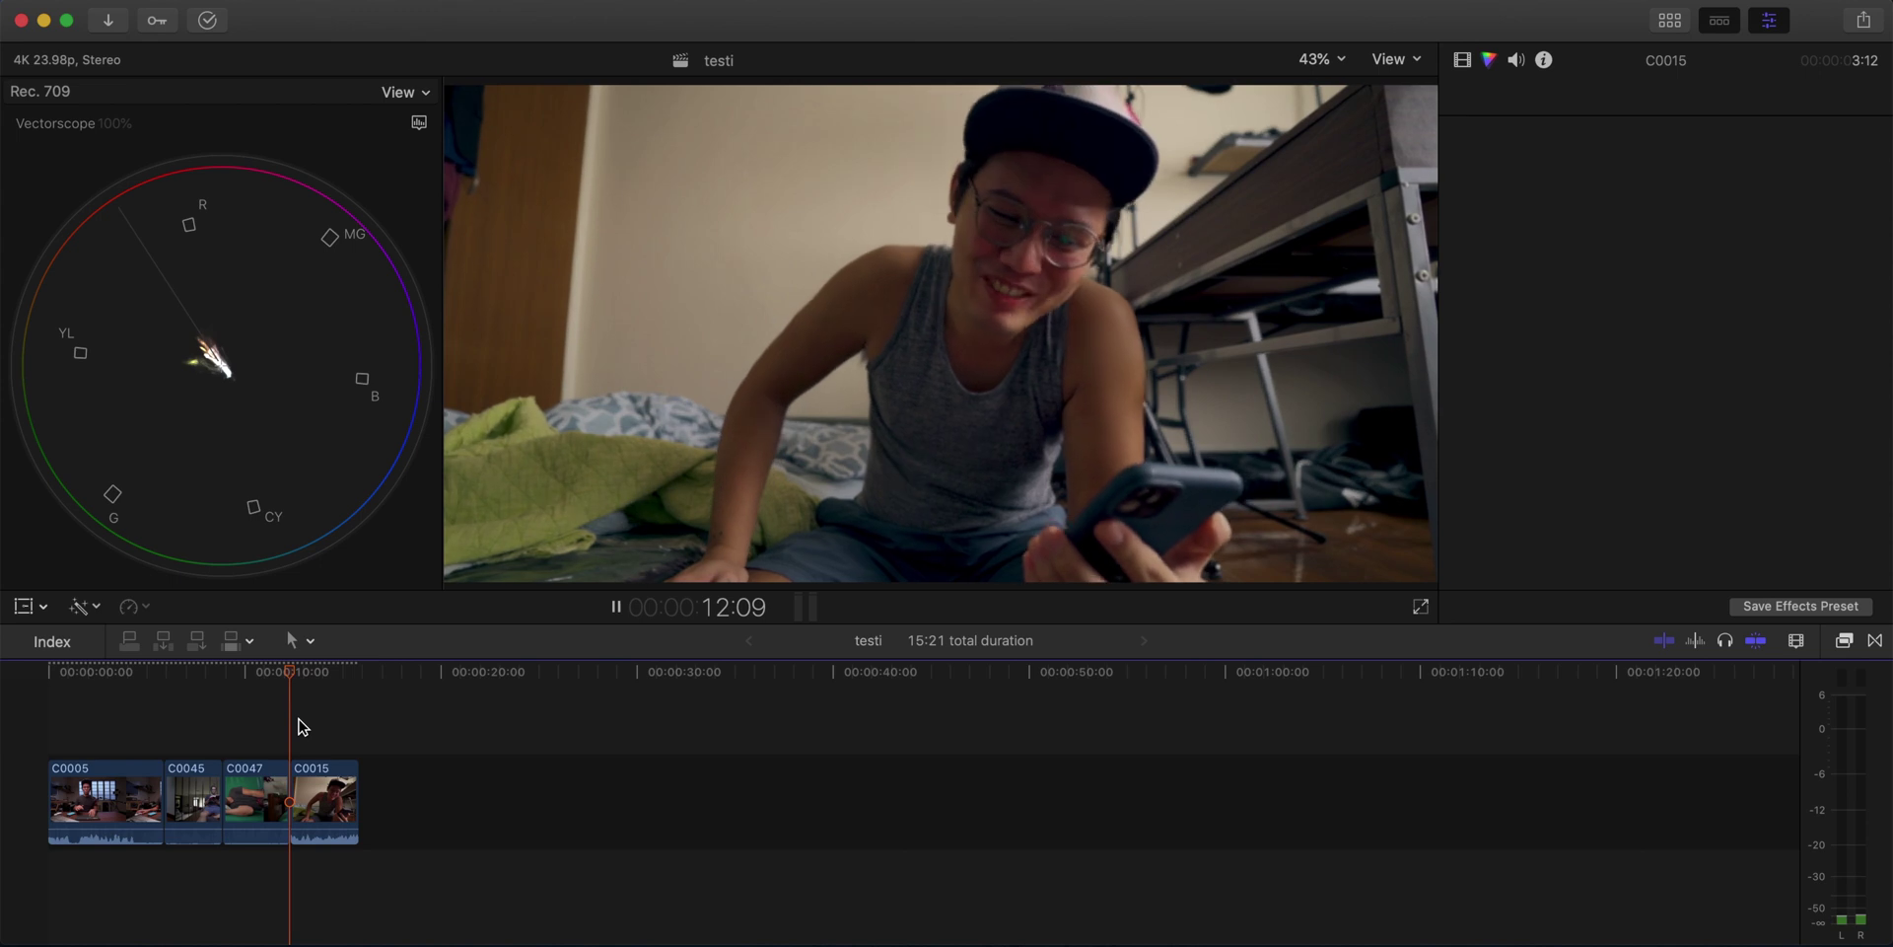
pyautogui.press('space')
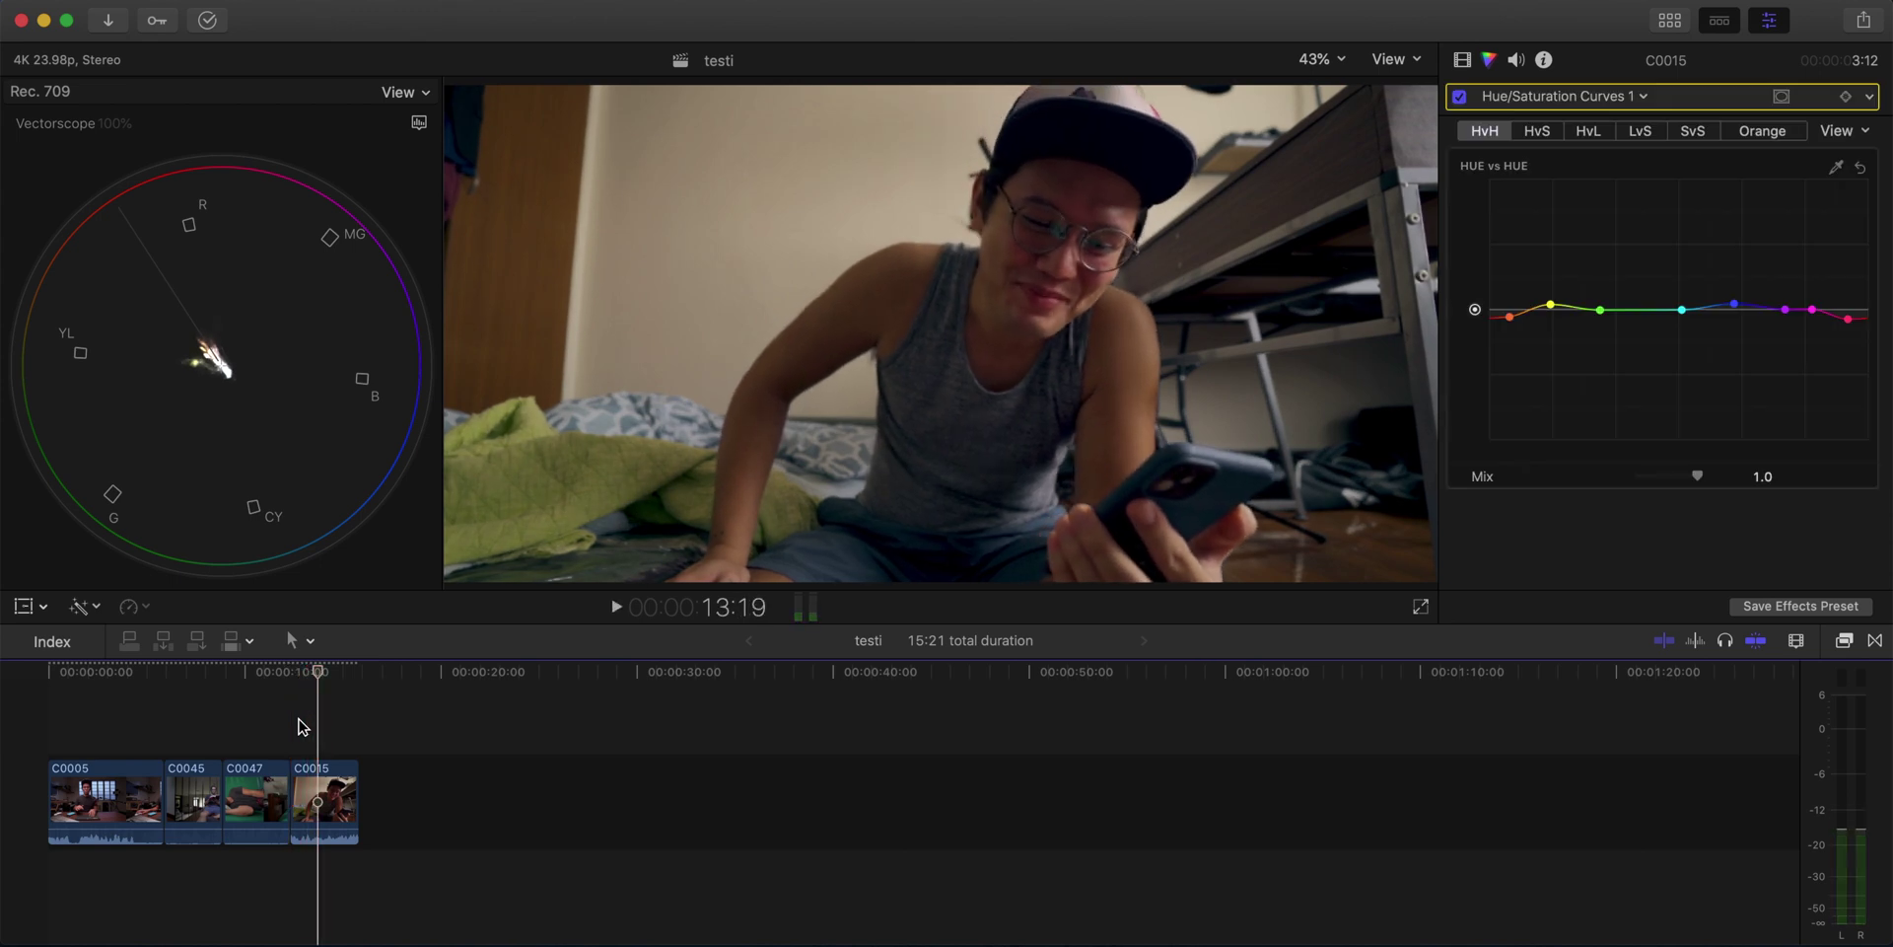
pyautogui.click(1513, 319)
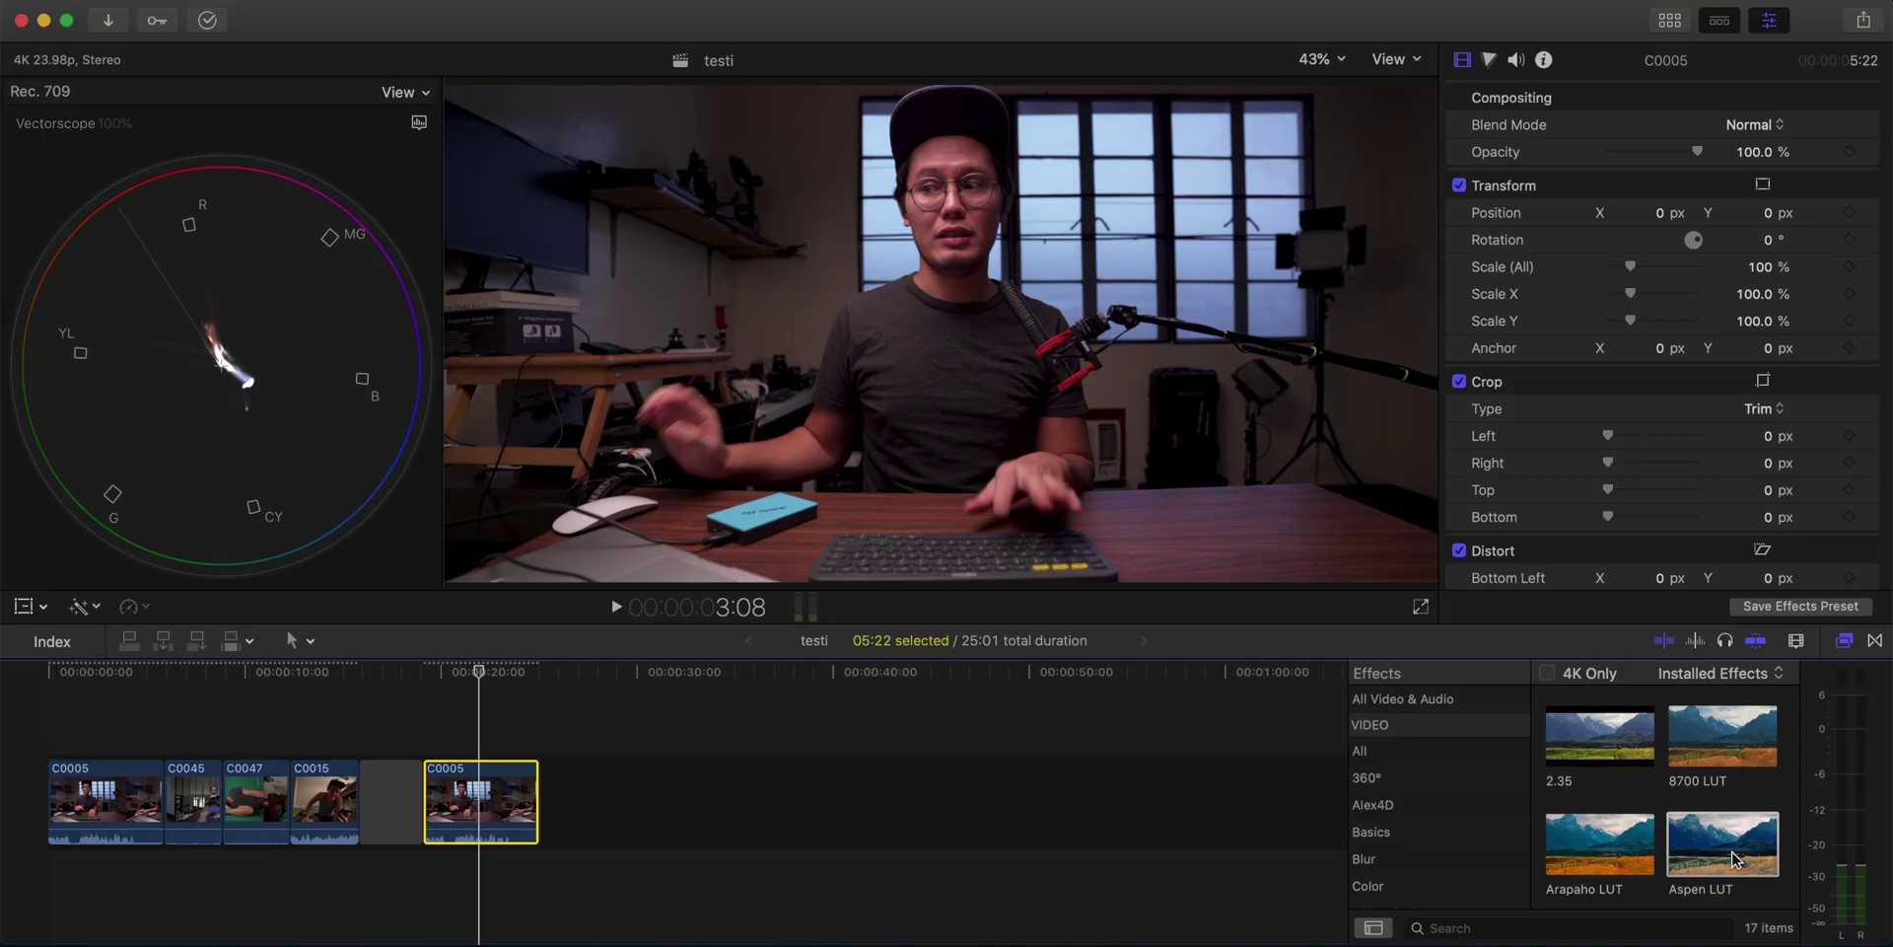
# Apply the Aspen LUT effect to the separate C0005 clip at the end of the timeline and set its mix to 0.49.
pyautogui.moveTo(1733, 858); pyautogui.dragTo(498, 804)
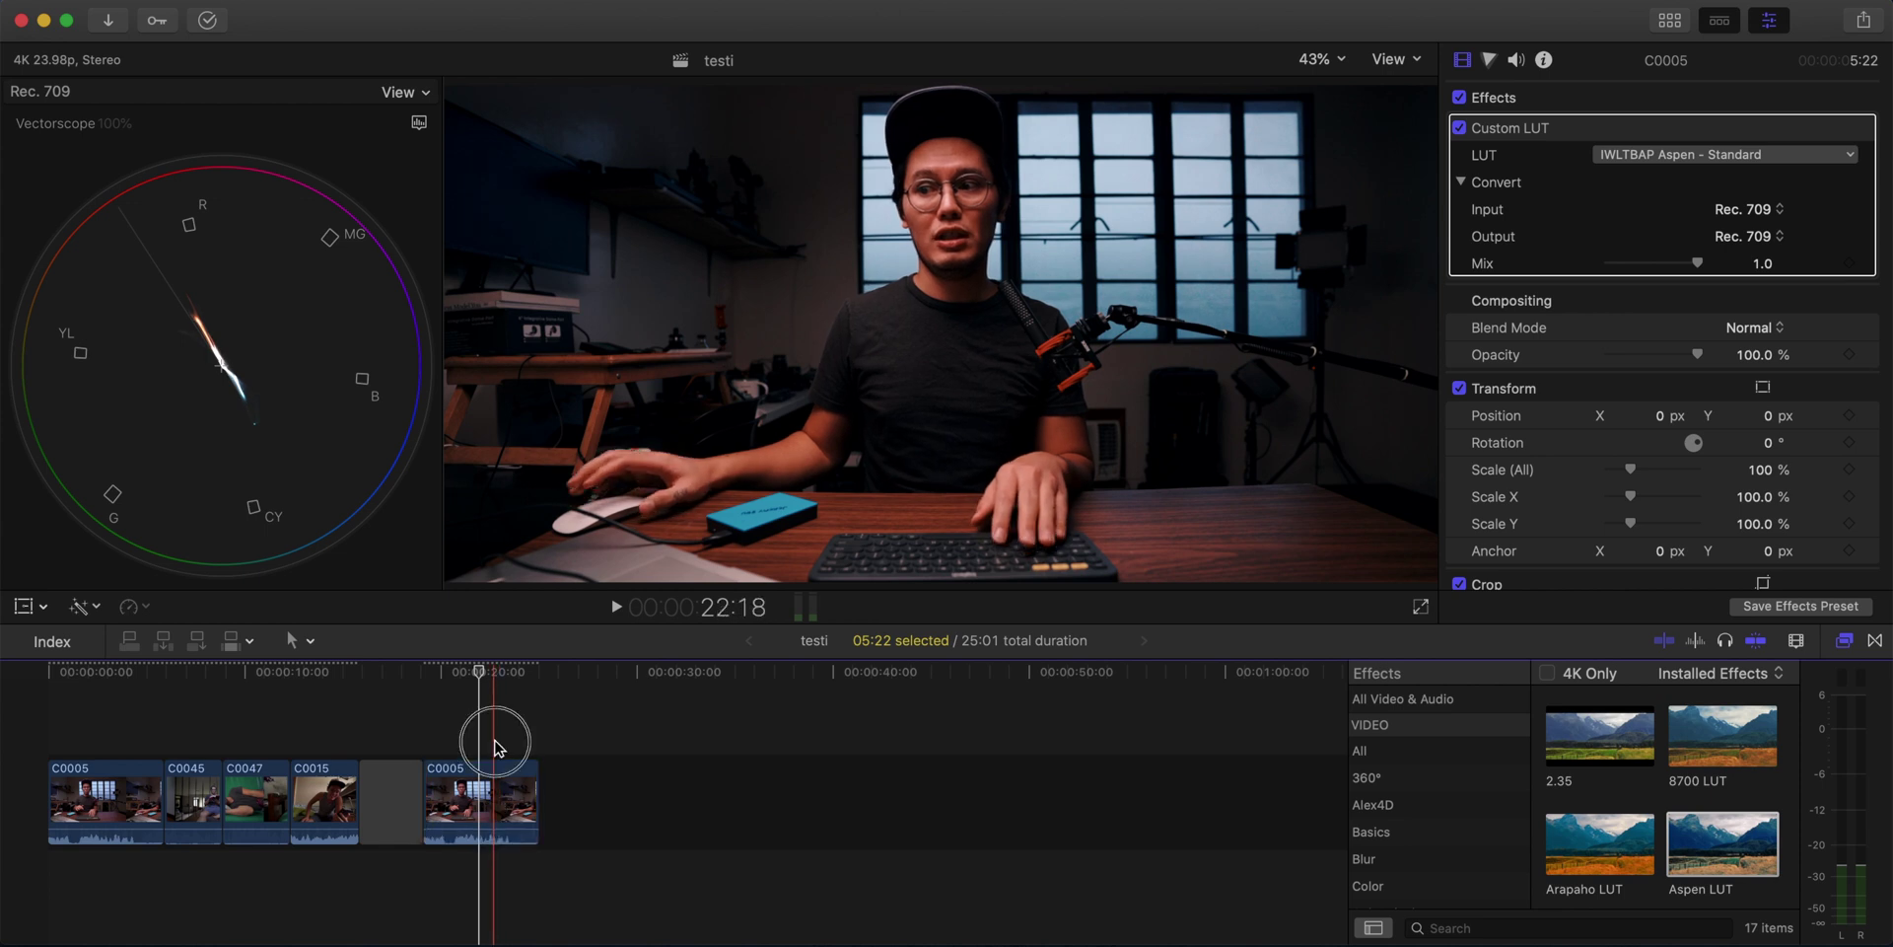
pyautogui.click(496, 746)
pyautogui.click(487, 807)
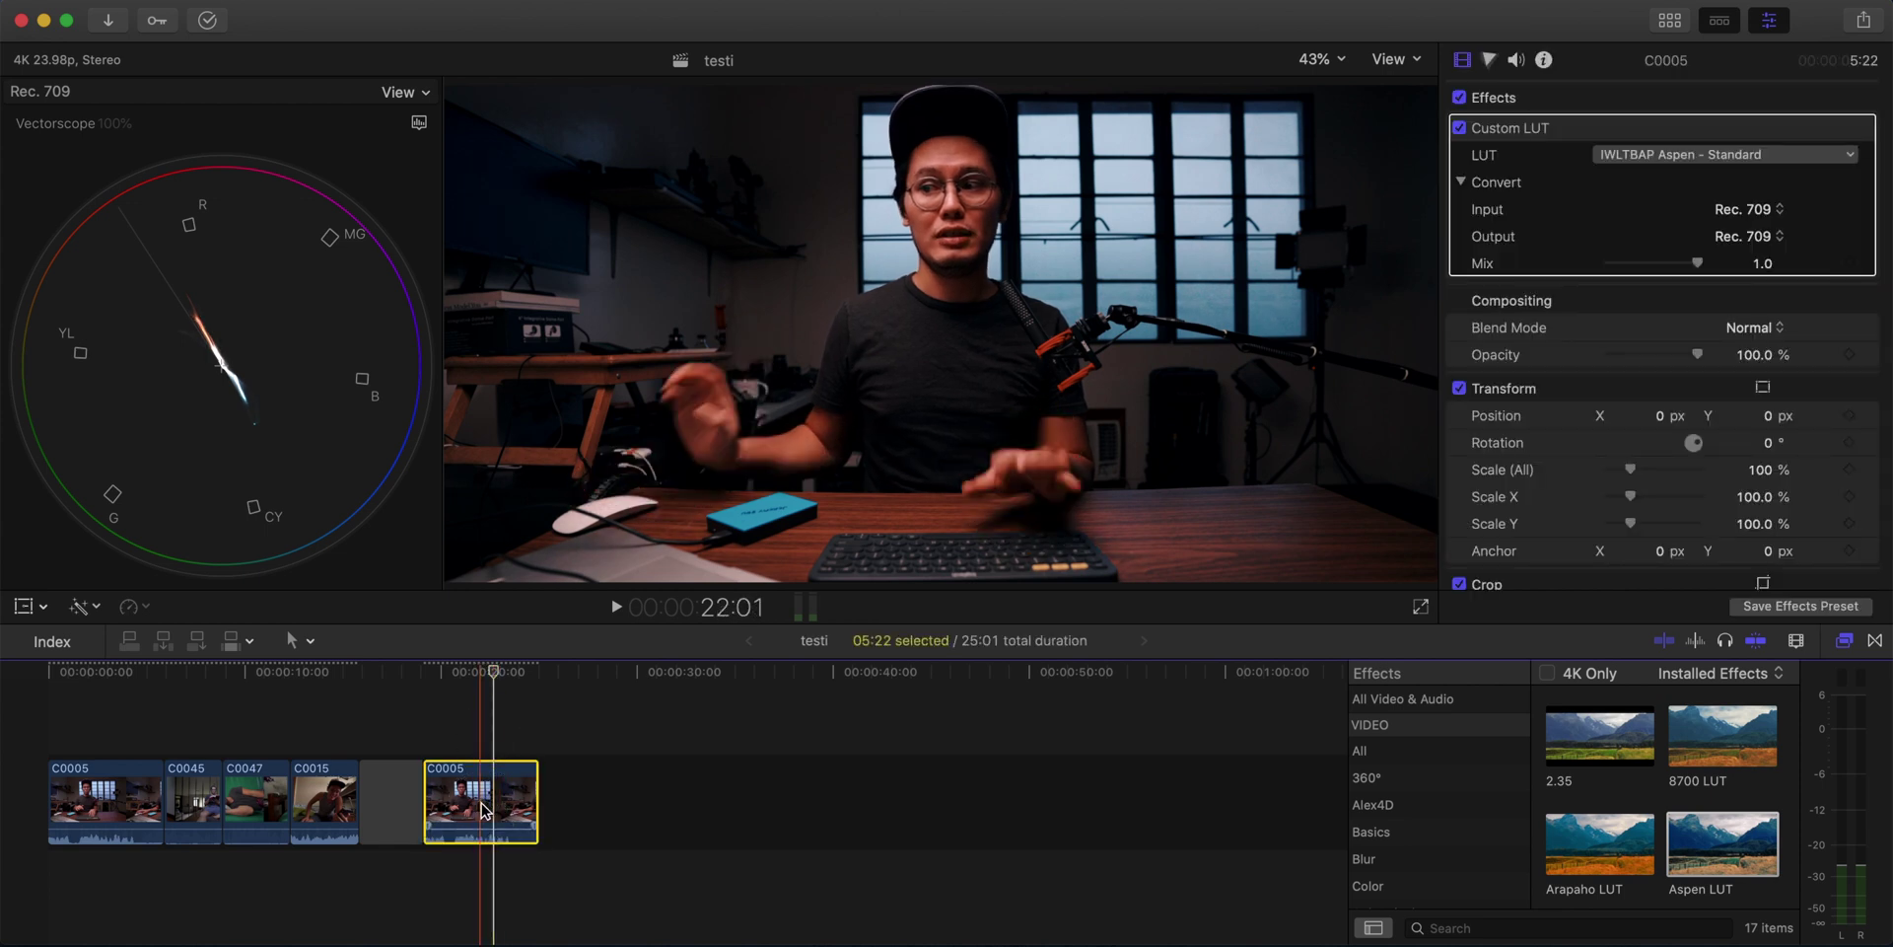
pyautogui.click(493, 734)
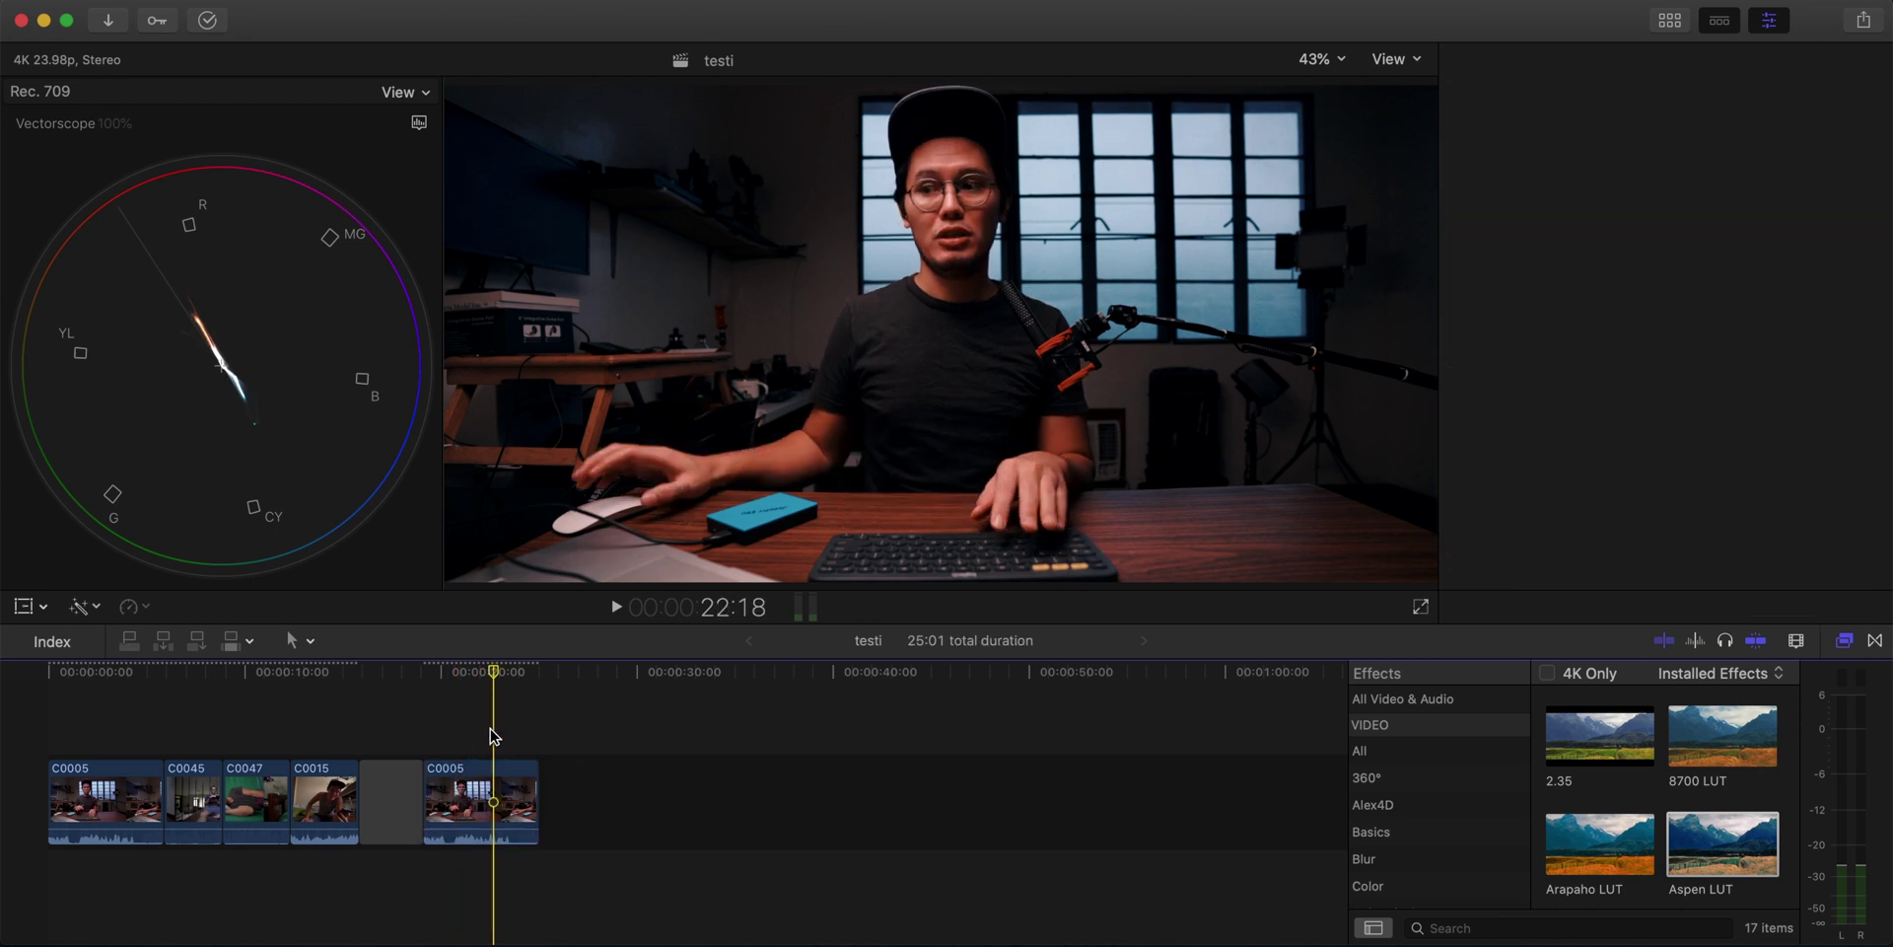
pyautogui.click(493, 794)
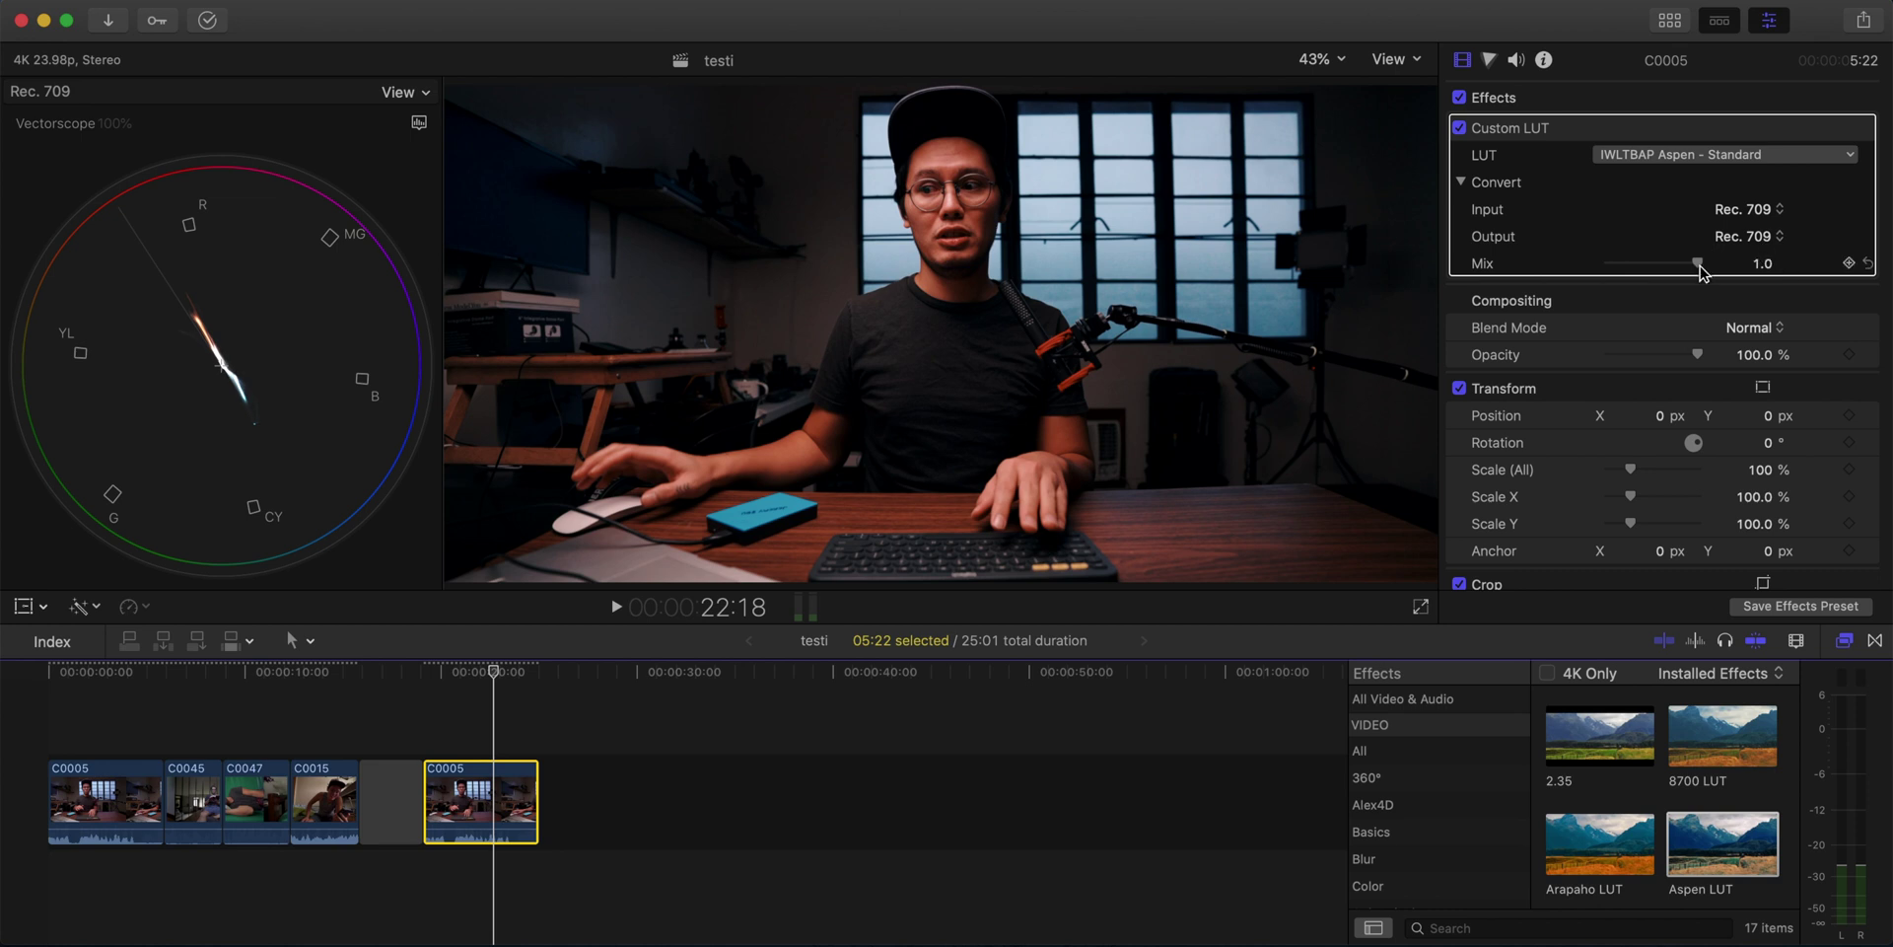
pyautogui.moveTo(1698, 270); pyautogui.dragTo(1657, 271)
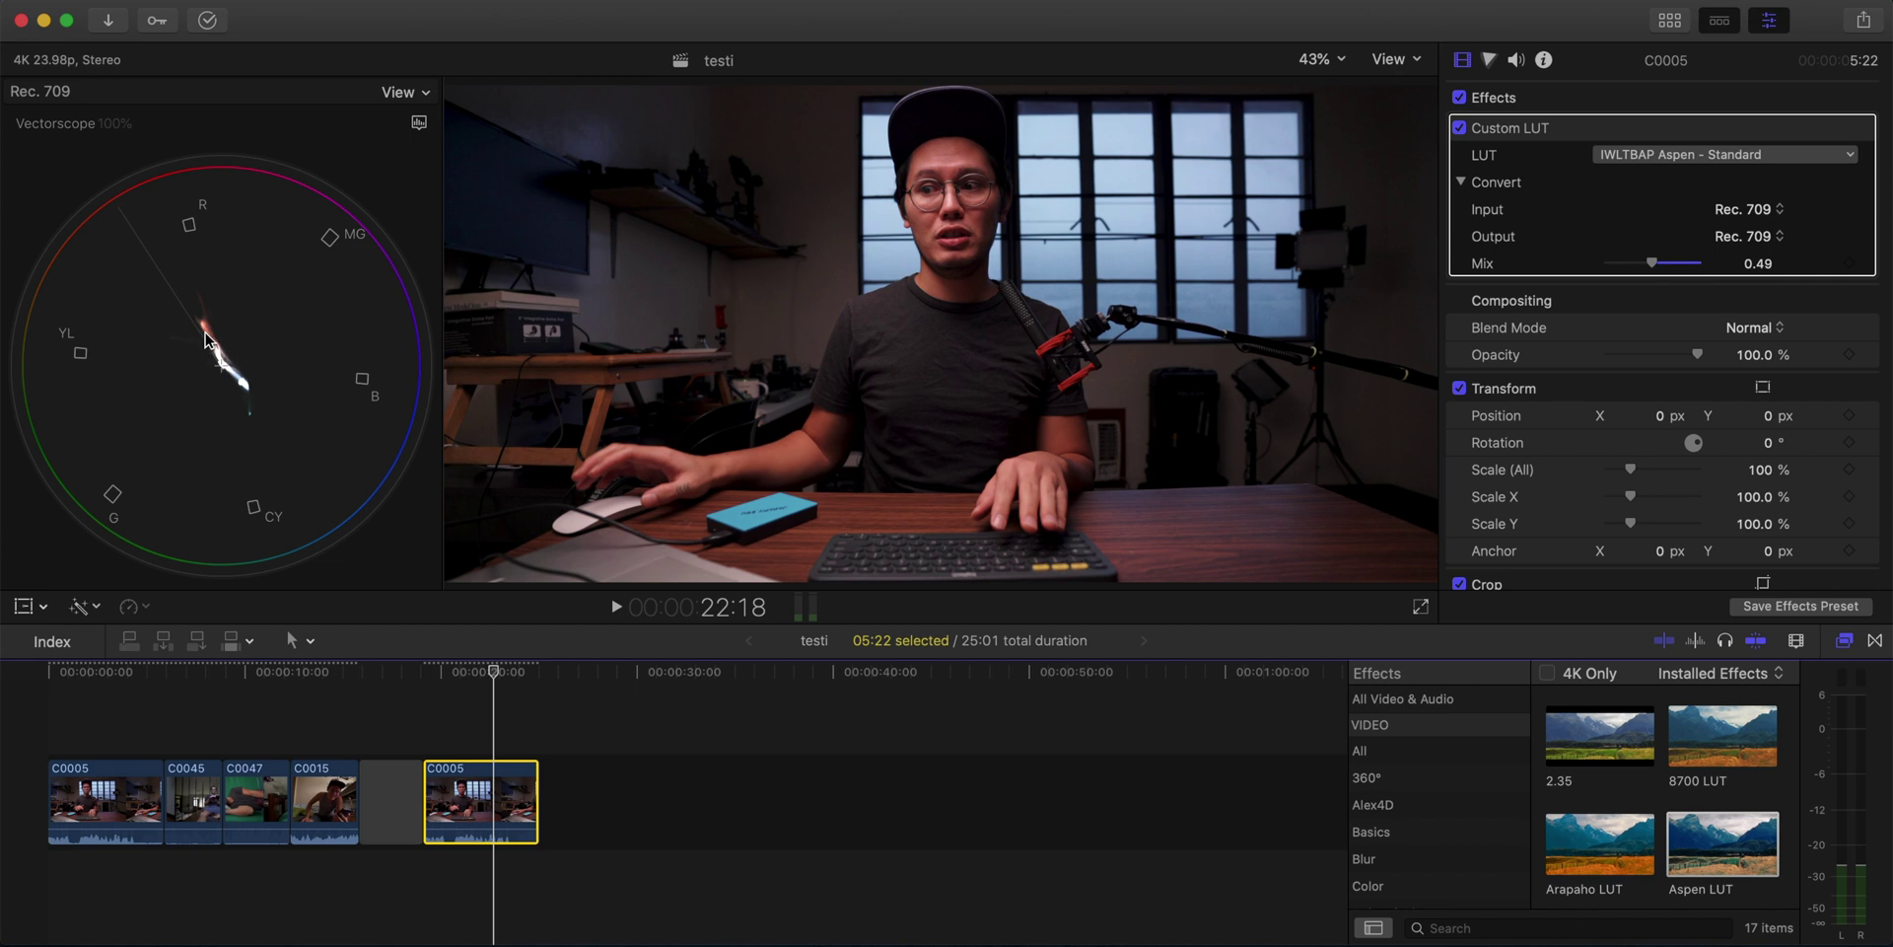
# Add a Hue/Saturation Curves correction to the last C0005 clip and place Hue vs Hue points at orange, yellow, red and magenta.
pyautogui.click(1489, 60)
pyautogui.click(1532, 95)
pyautogui.click(1552, 198)
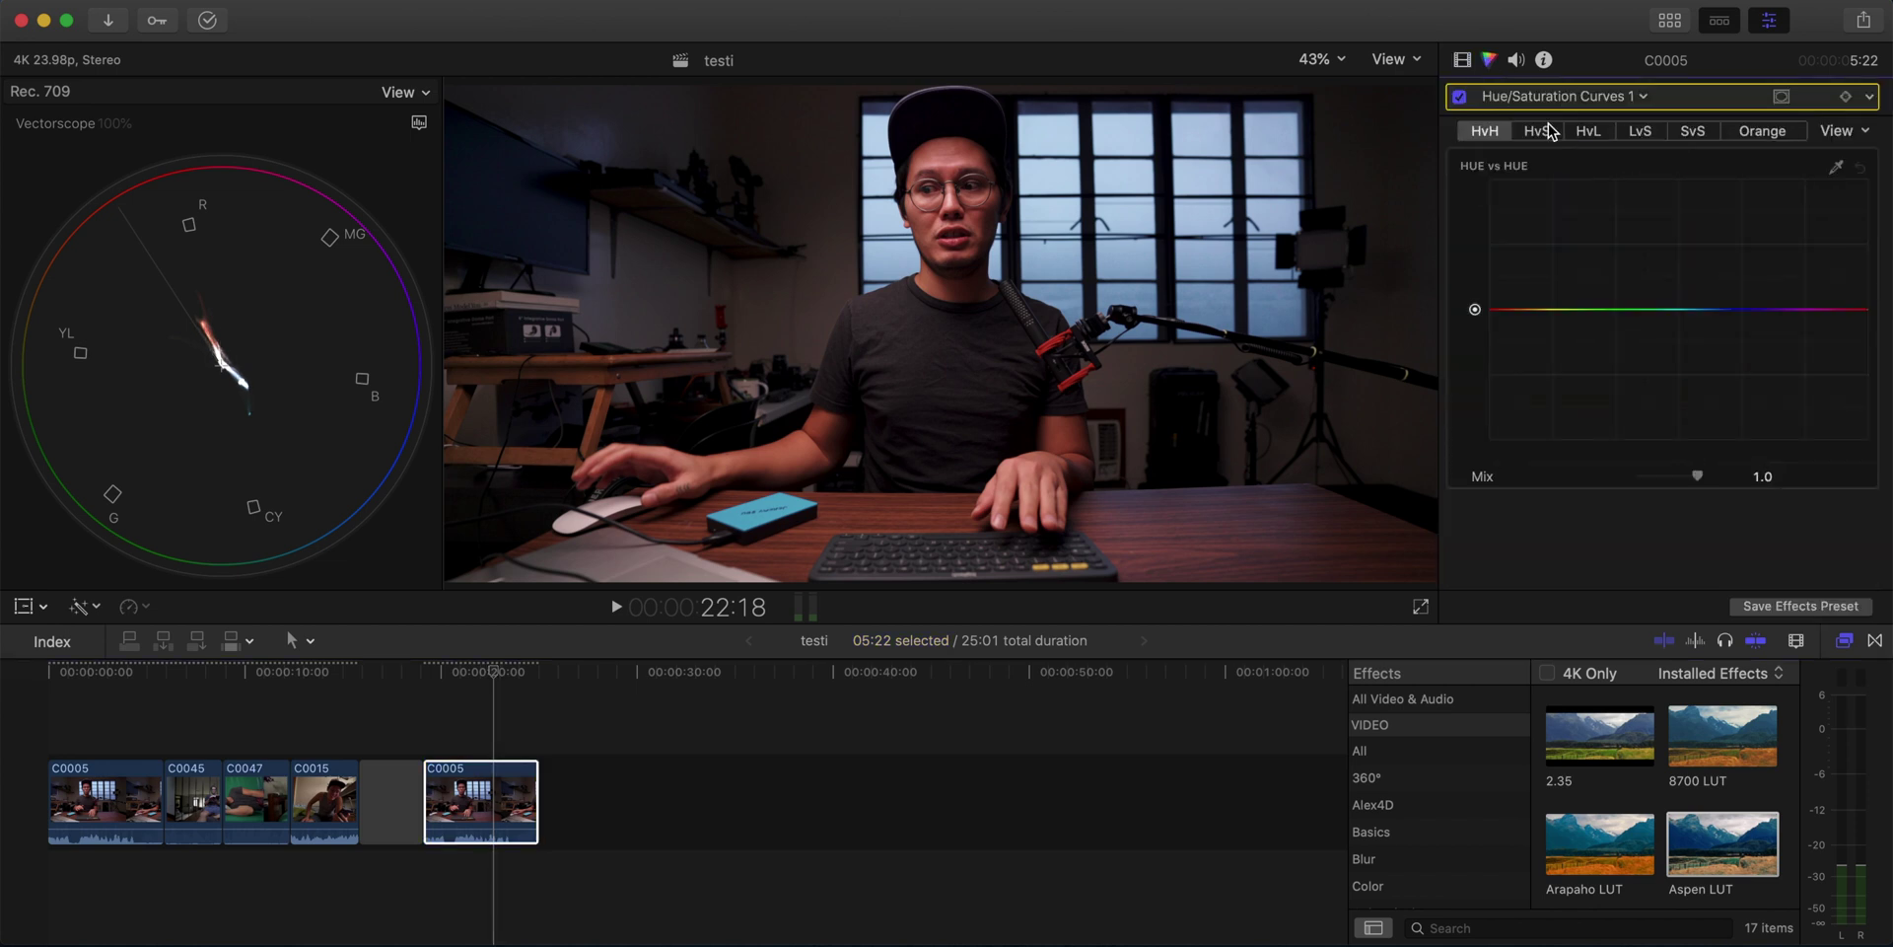
pyautogui.click(1518, 310)
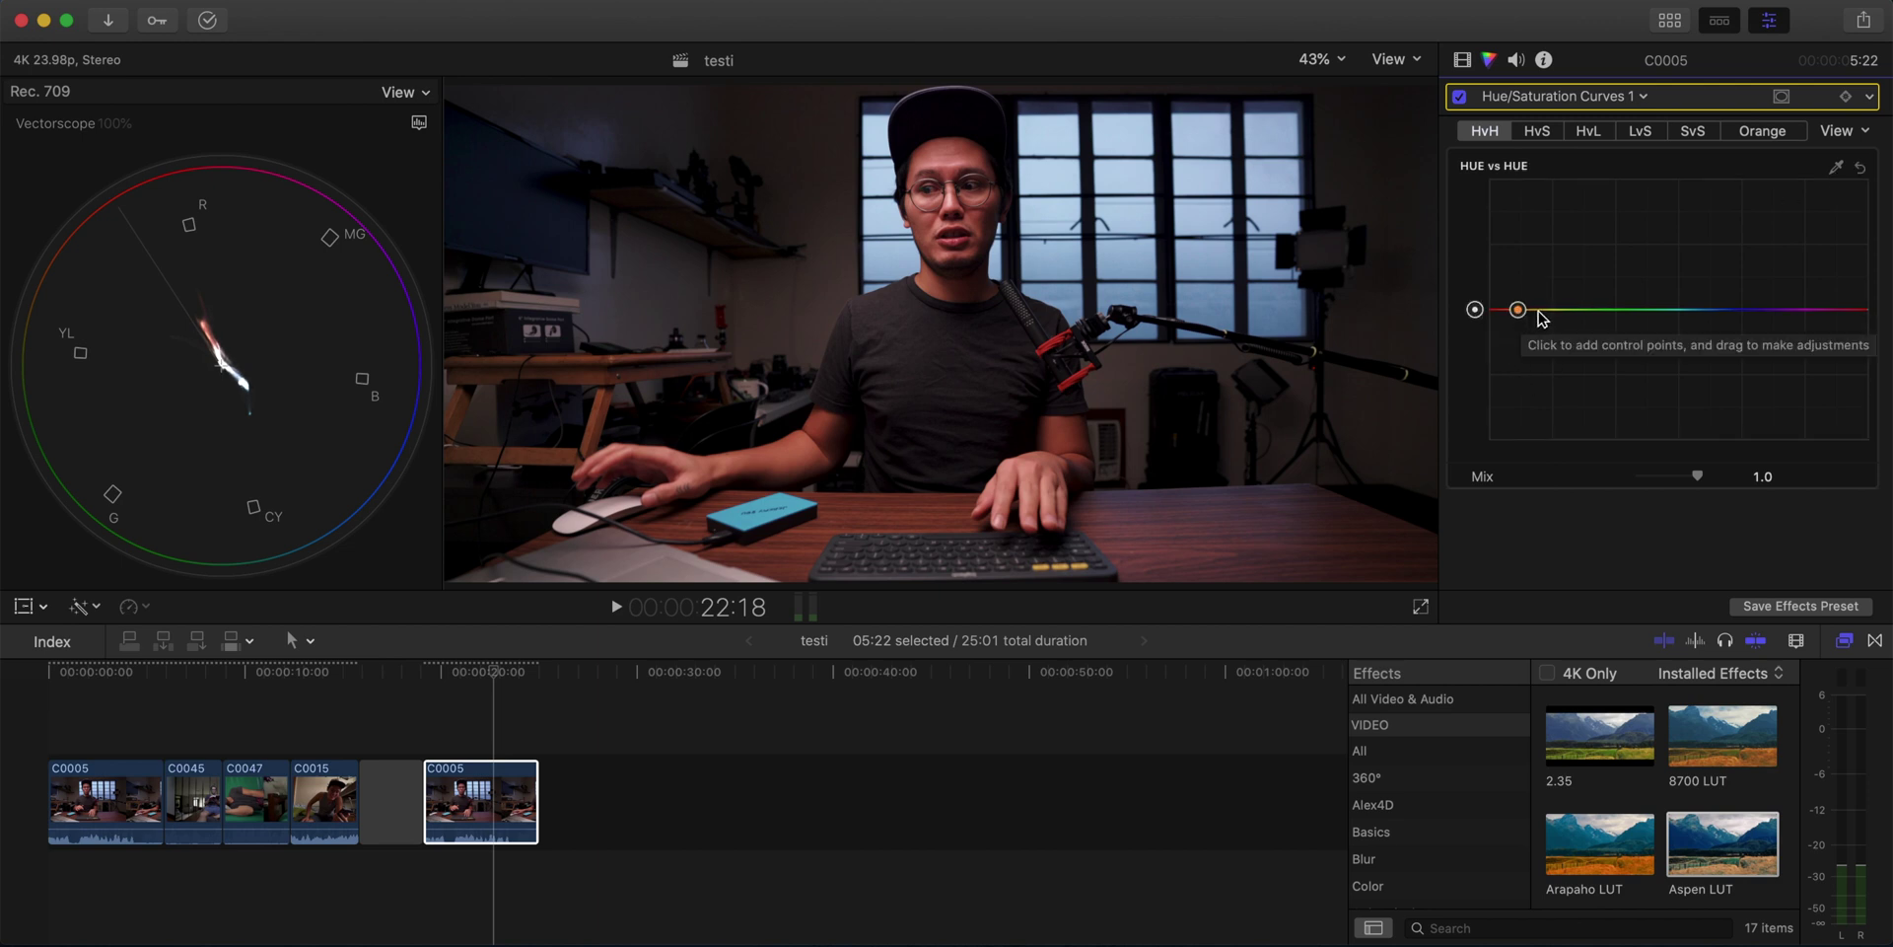
pyautogui.click(1552, 310)
pyautogui.click(1856, 310)
pyautogui.click(1820, 309)
# Lower the orange and red points of the last C0005 clip's Hue vs Hue curve slightly and check another frame.
pyautogui.click(1519, 310)
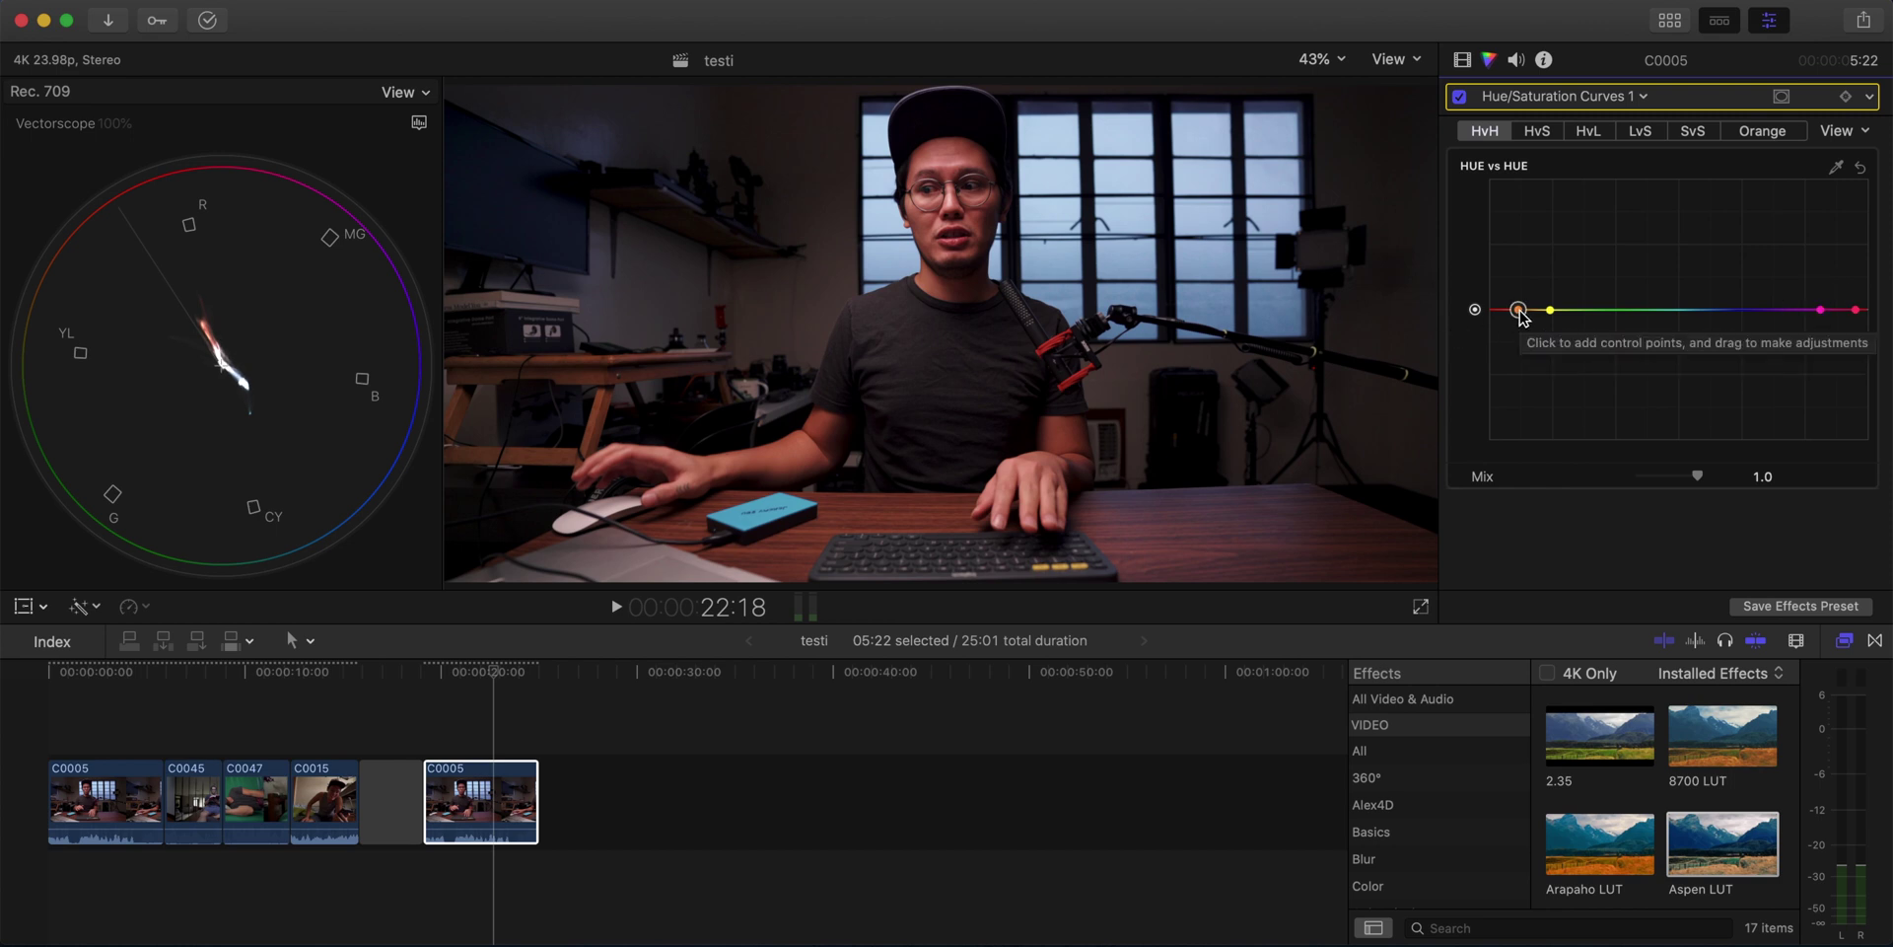
pyautogui.moveTo(1521, 313); pyautogui.dragTo(1520, 319)
pyautogui.click(1856, 310)
pyautogui.moveTo(1859, 310); pyautogui.dragTo(1857, 313)
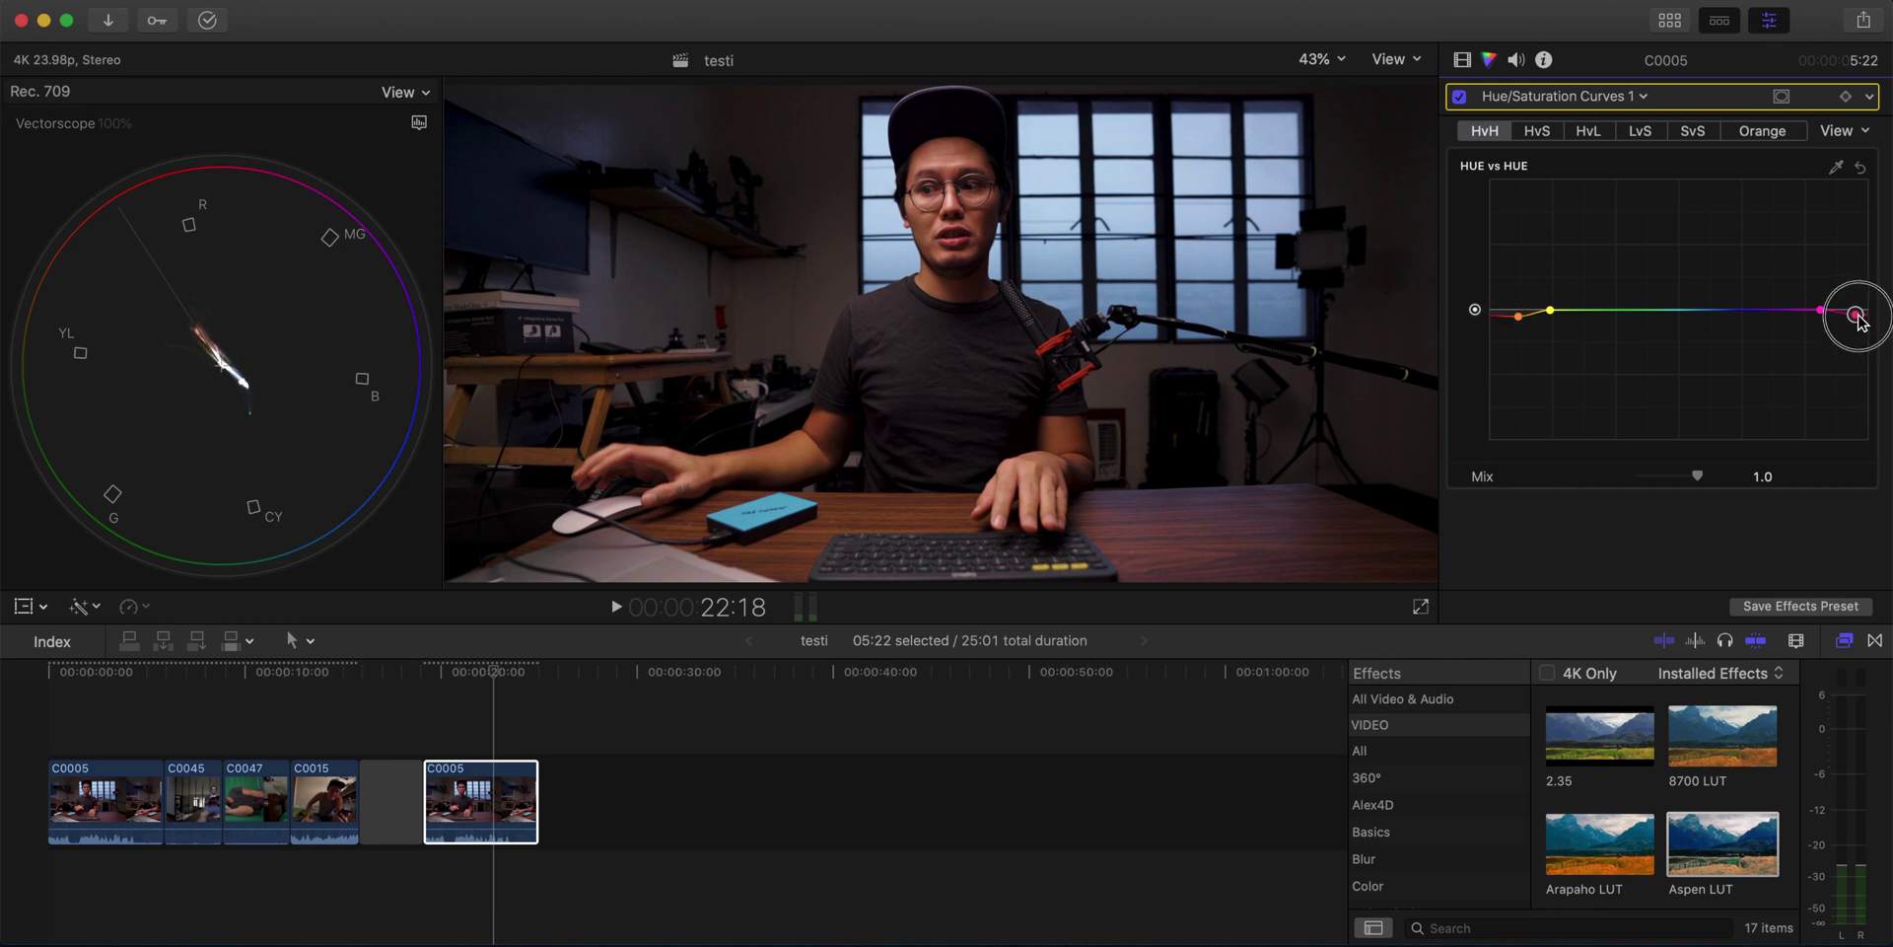
pyautogui.click(1524, 320)
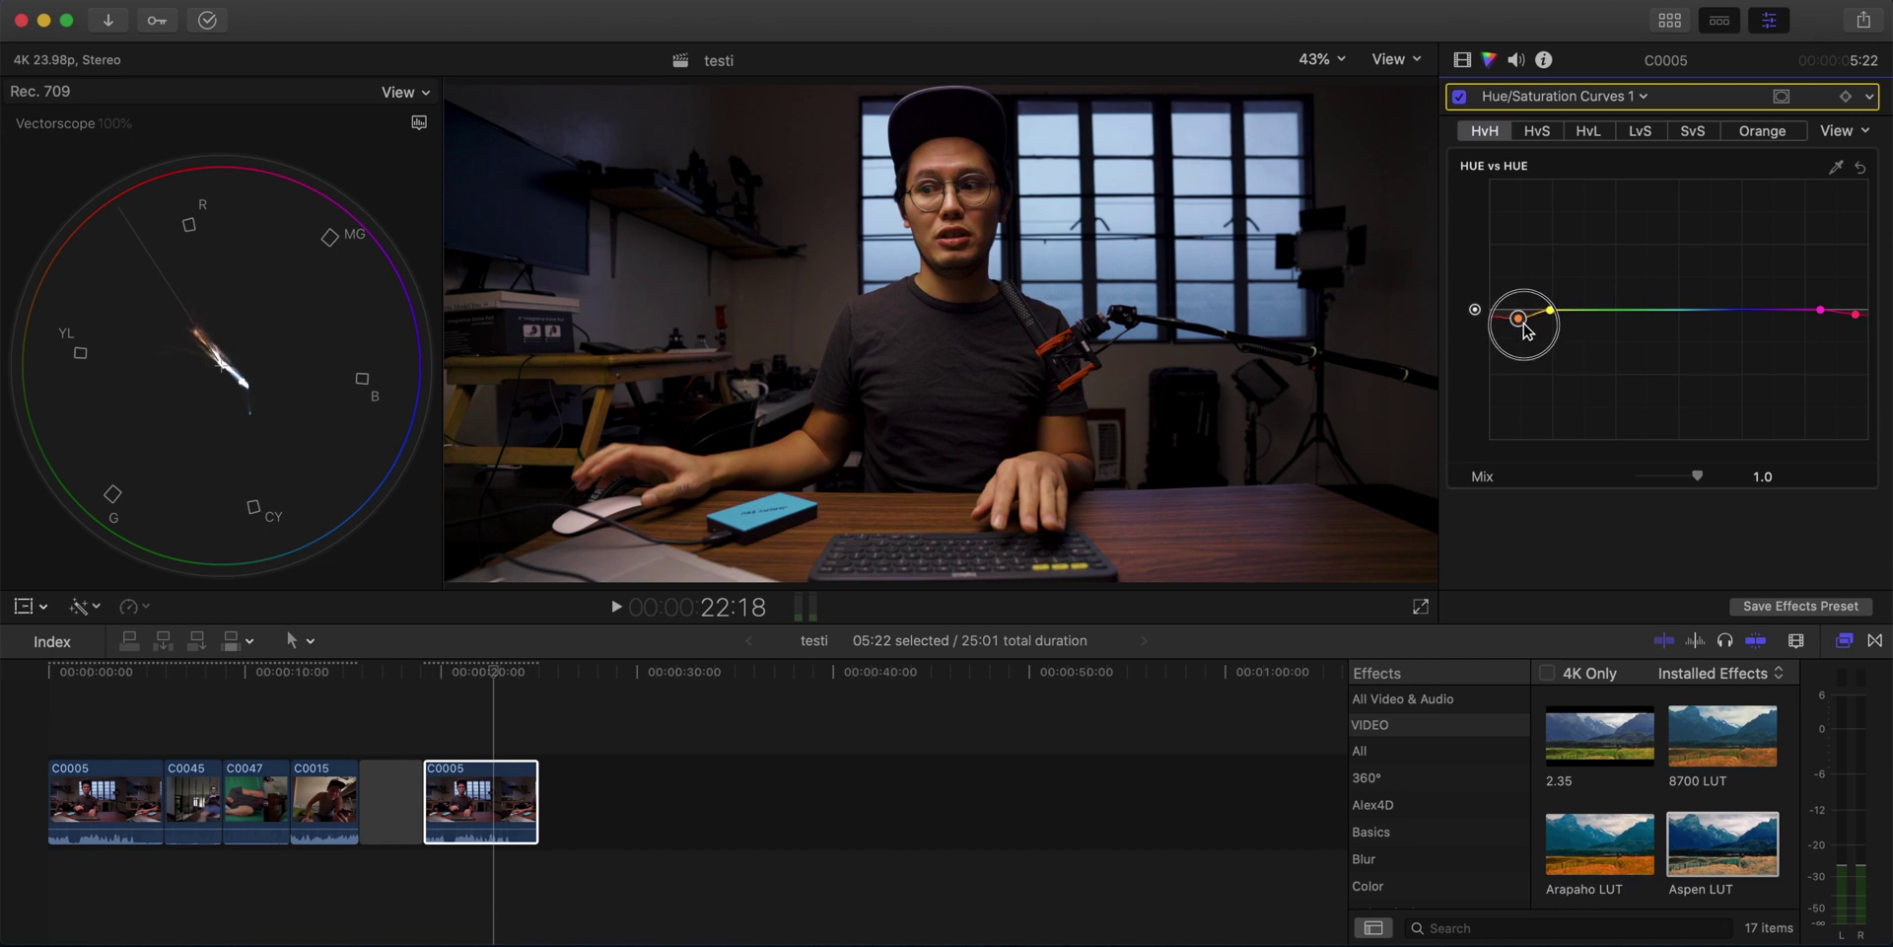
pyautogui.click(486, 725)
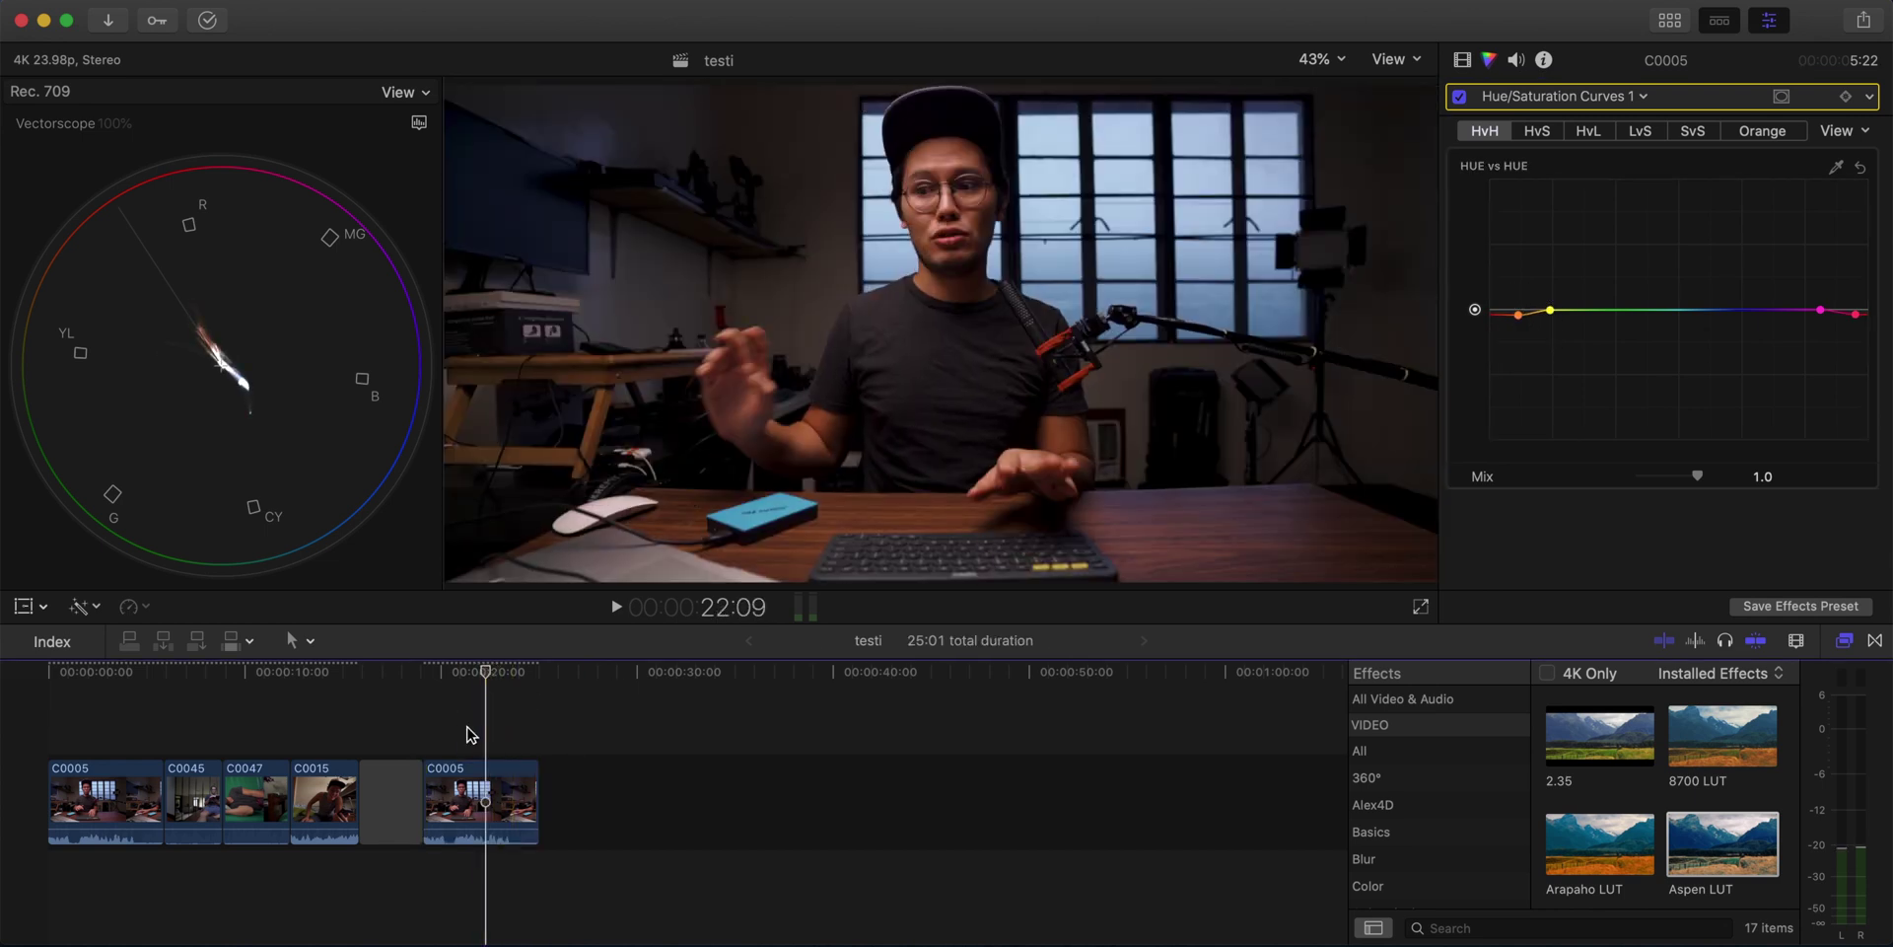